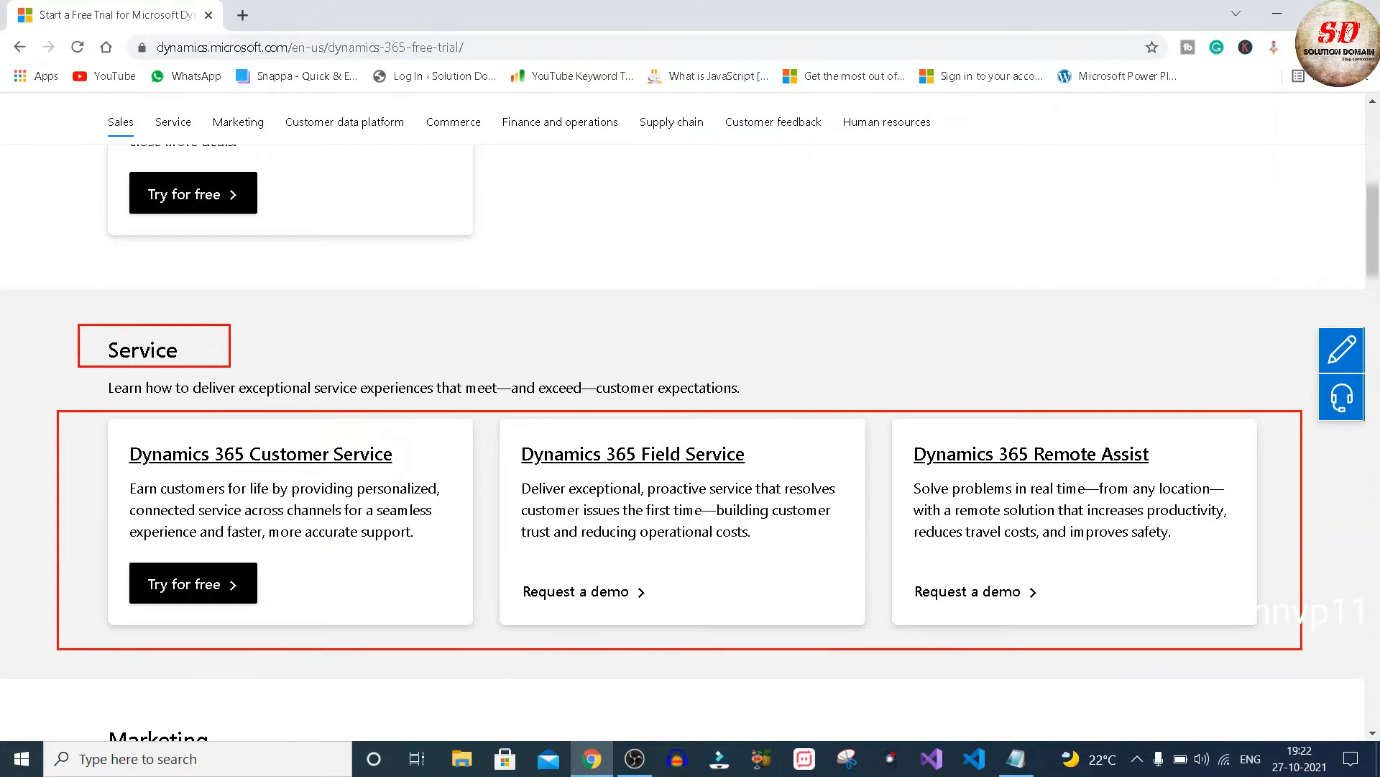
Step: Open the free trial offer for Dynamics 365 Sales from the Sales section of the trials page
scroll(918, 609, down, 5)
scroll(870, 602, down, 10)
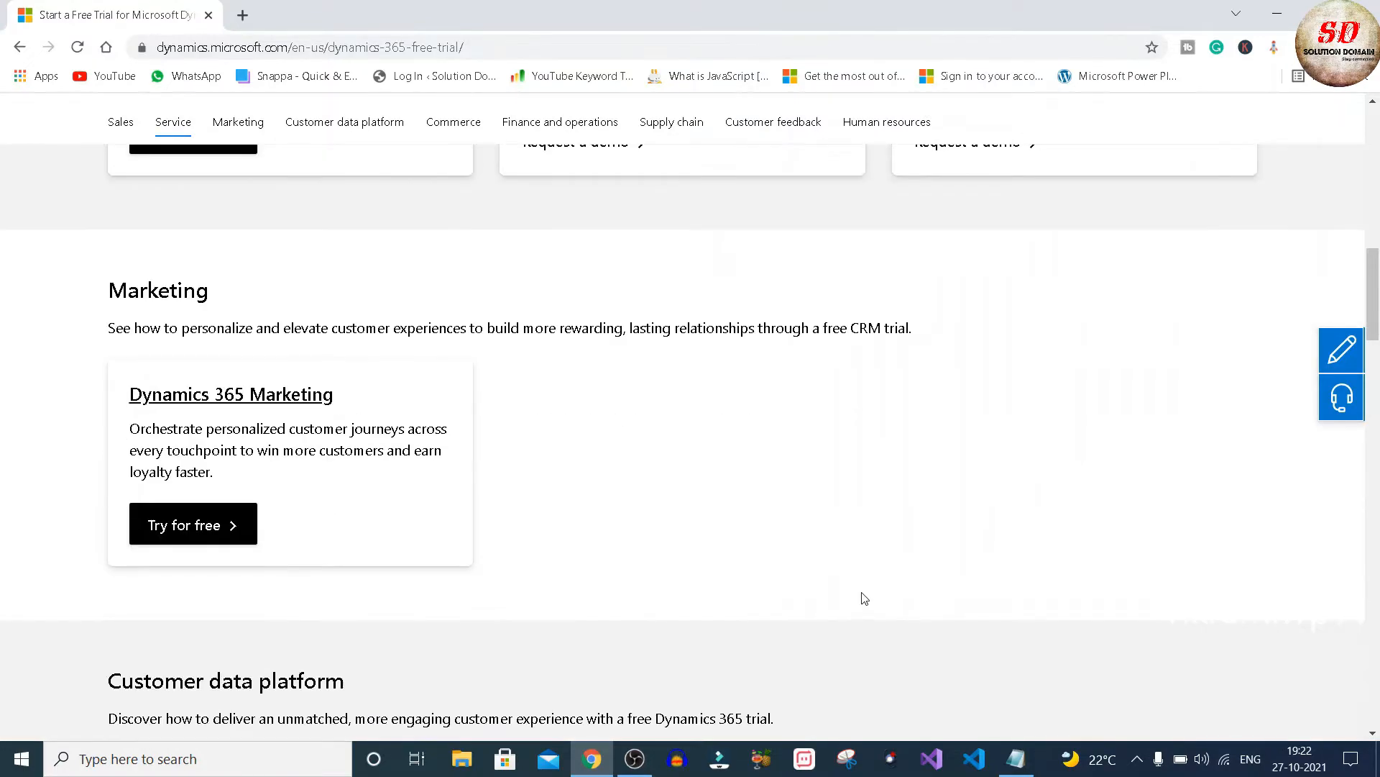
scroll(860, 596, up, 15)
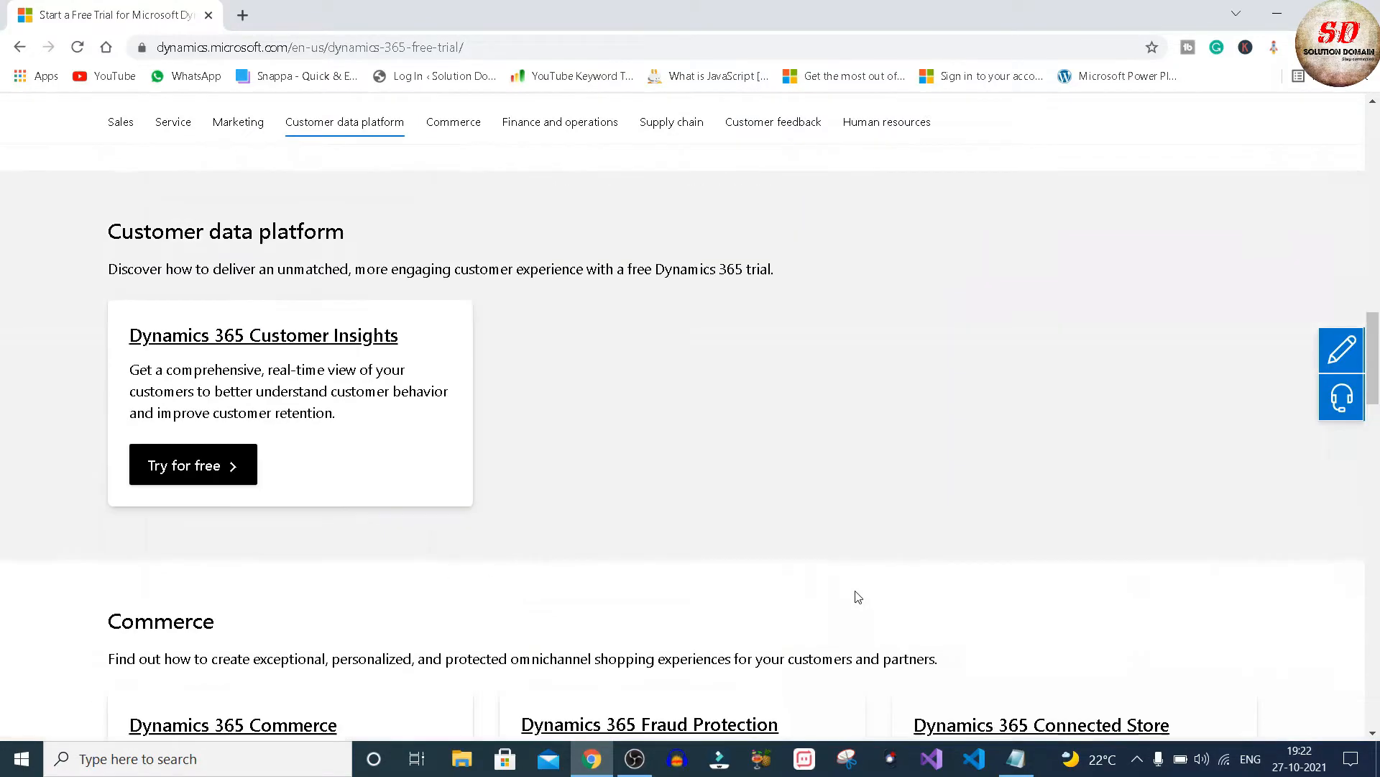
scroll(858, 597, up, 2)
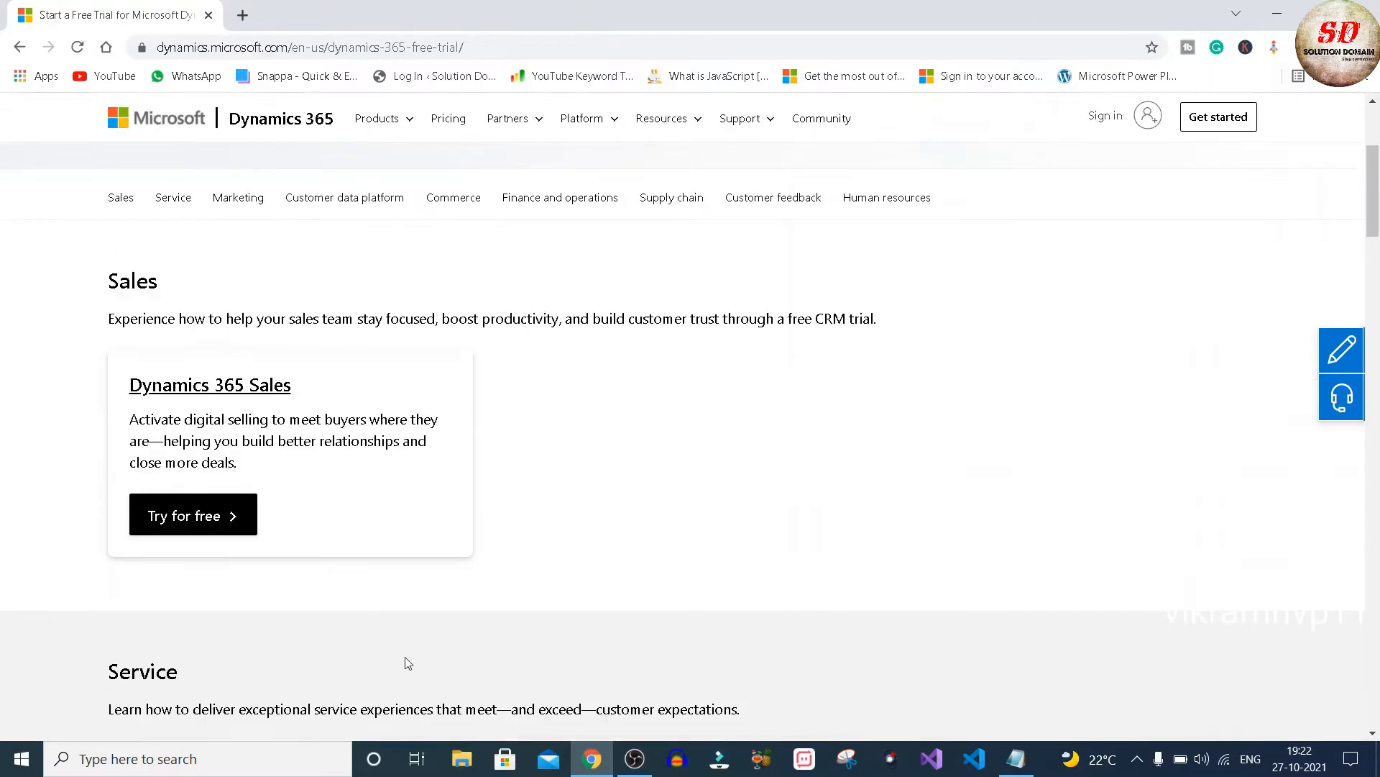
key(ctrl+2)
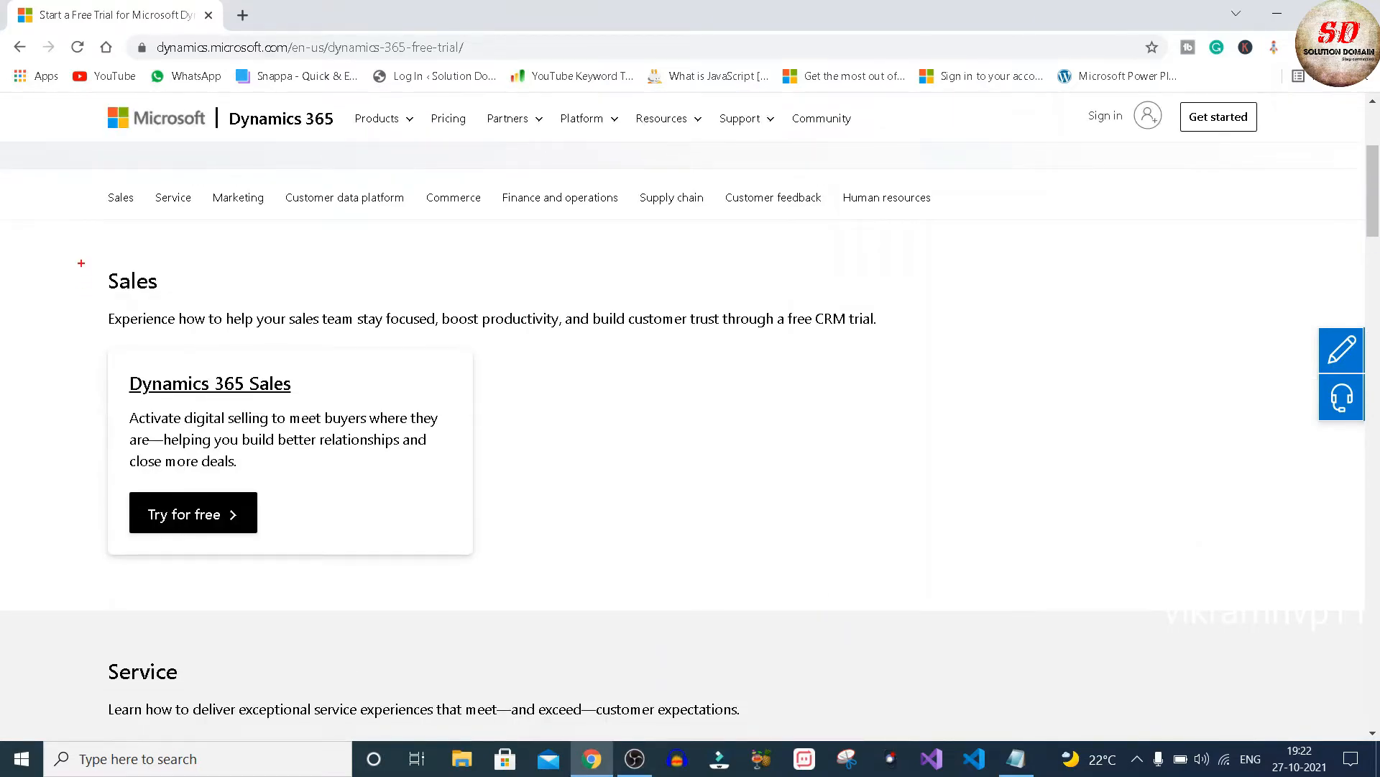
drag(80, 263, 189, 297)
mouse_move(106, 349)
mouse_down()
mouse_move(207, 410)
mouse_move(322, 404)
mouse_up()
mouse_move(102, 479)
mouse_down()
mouse_move(284, 550)
mouse_move(309, 477)
mouse_up()
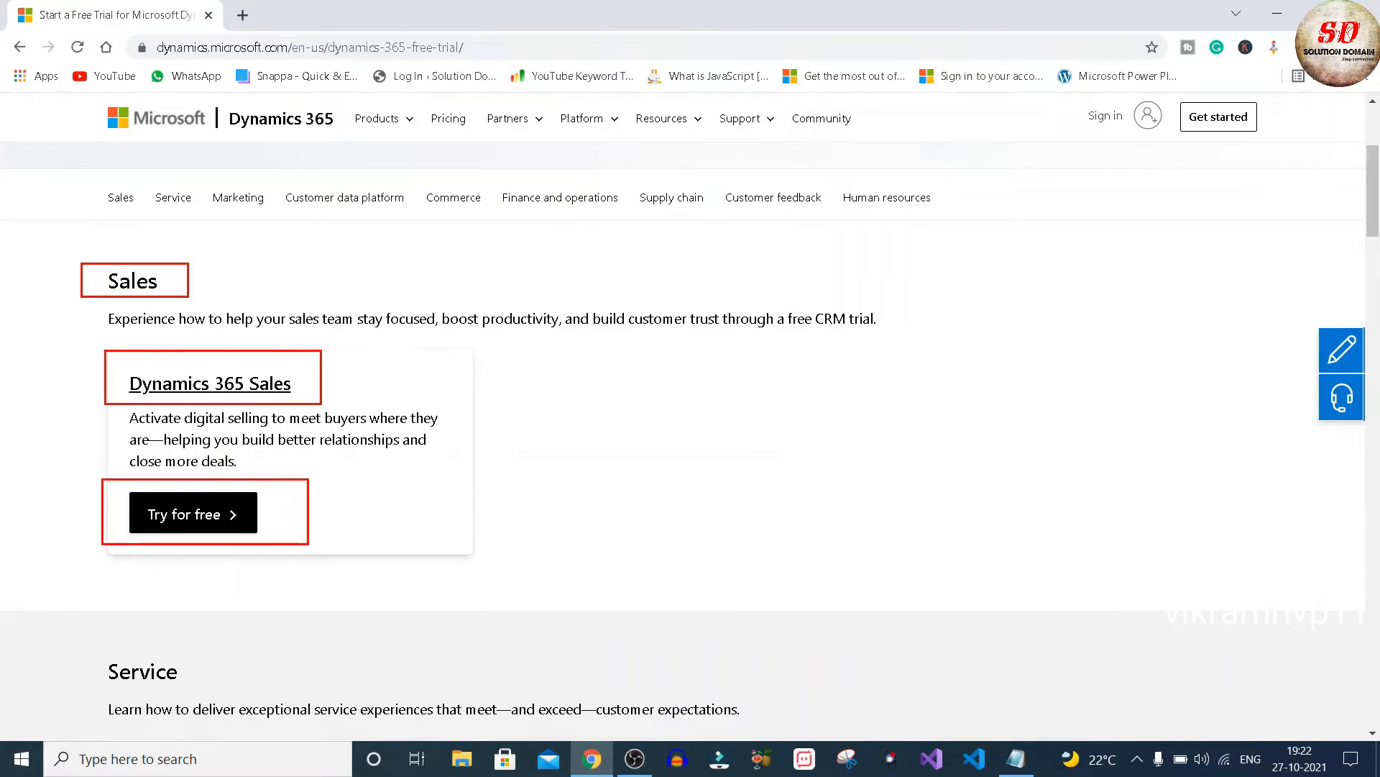
key(Escape)
click(208, 513)
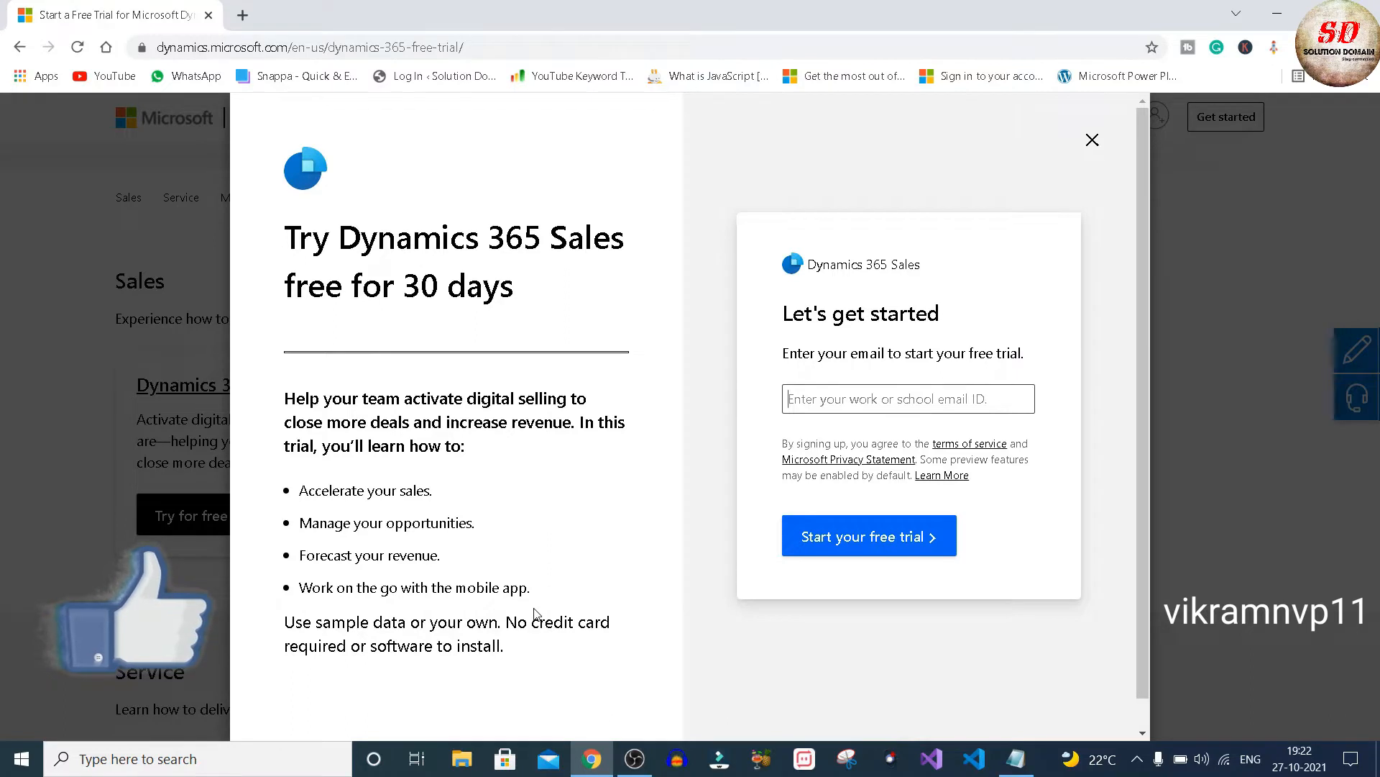
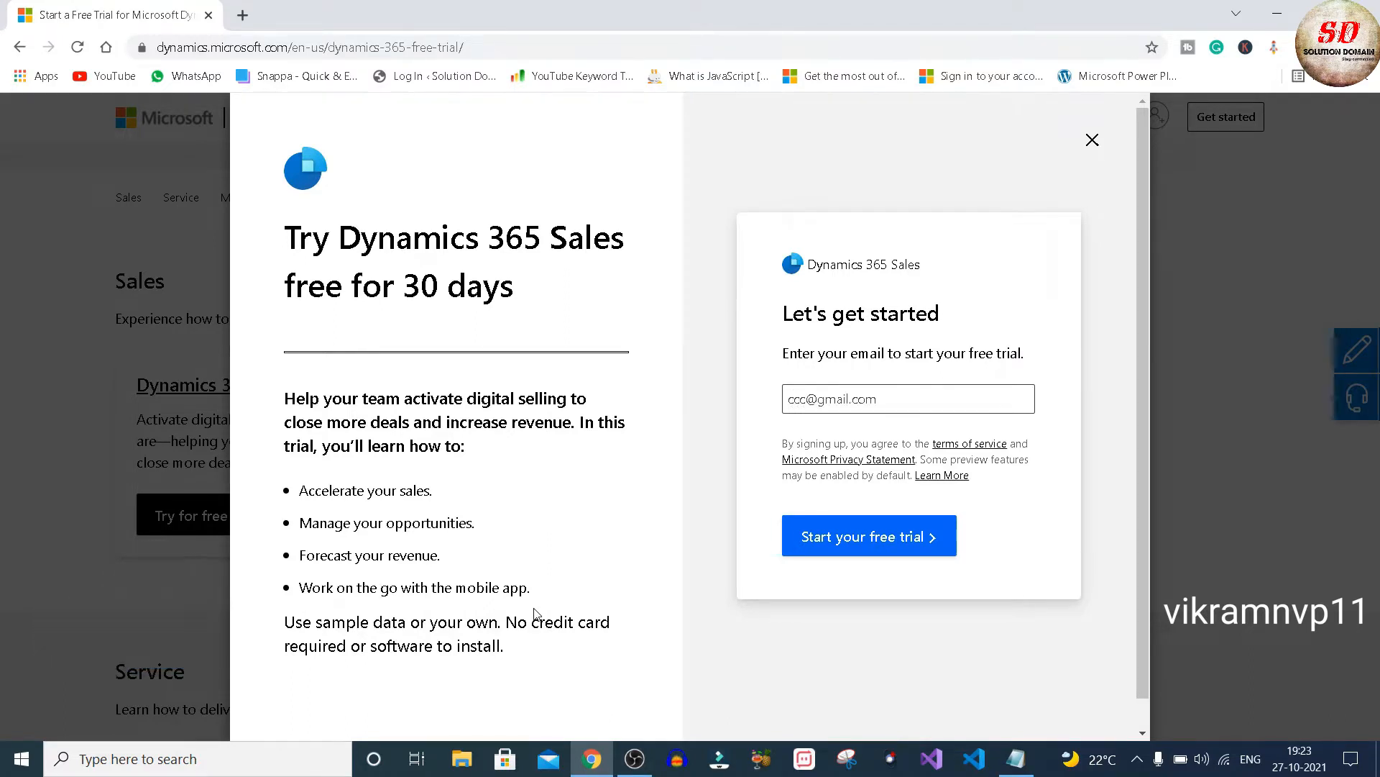
Step: Submit an e-mail address to start the Dynamics 365 Sales trial and choose to set up a new account
click(889, 541)
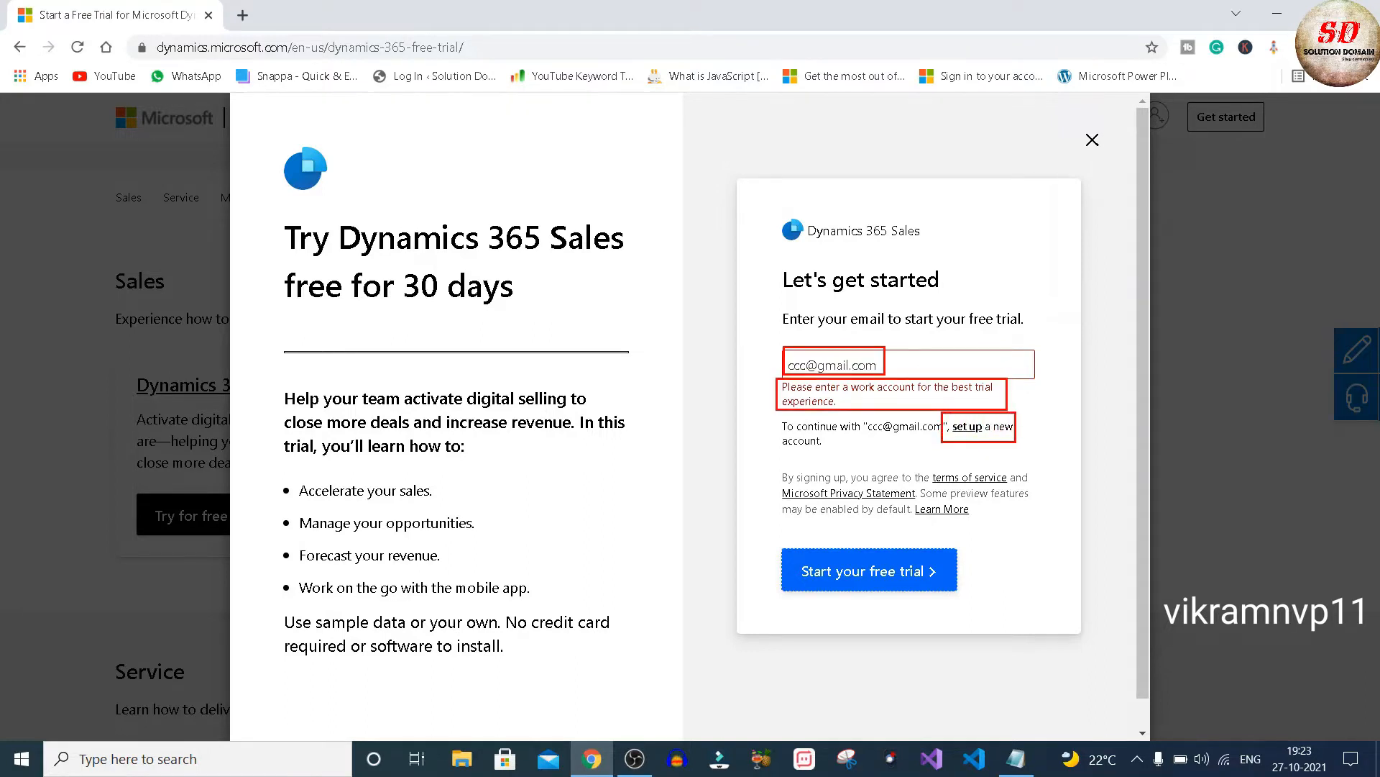
click(966, 427)
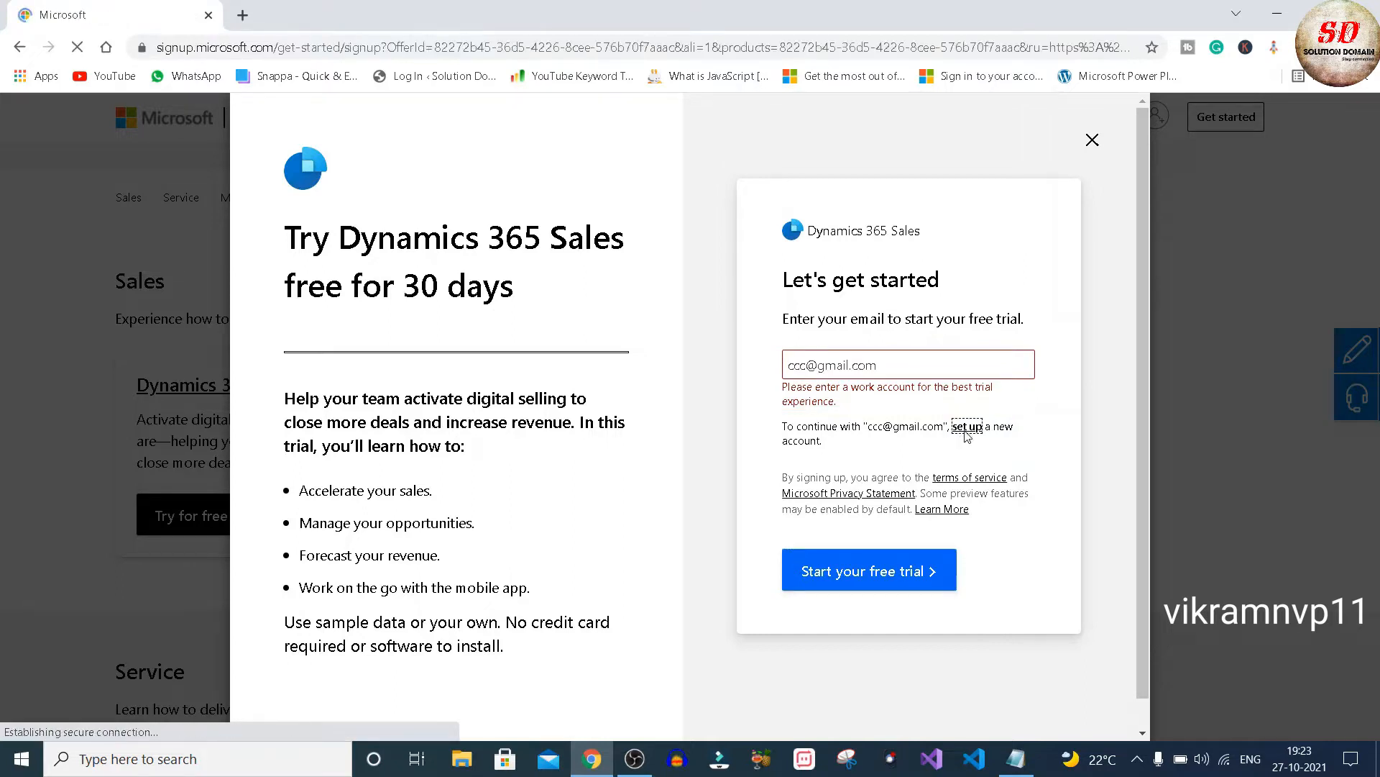
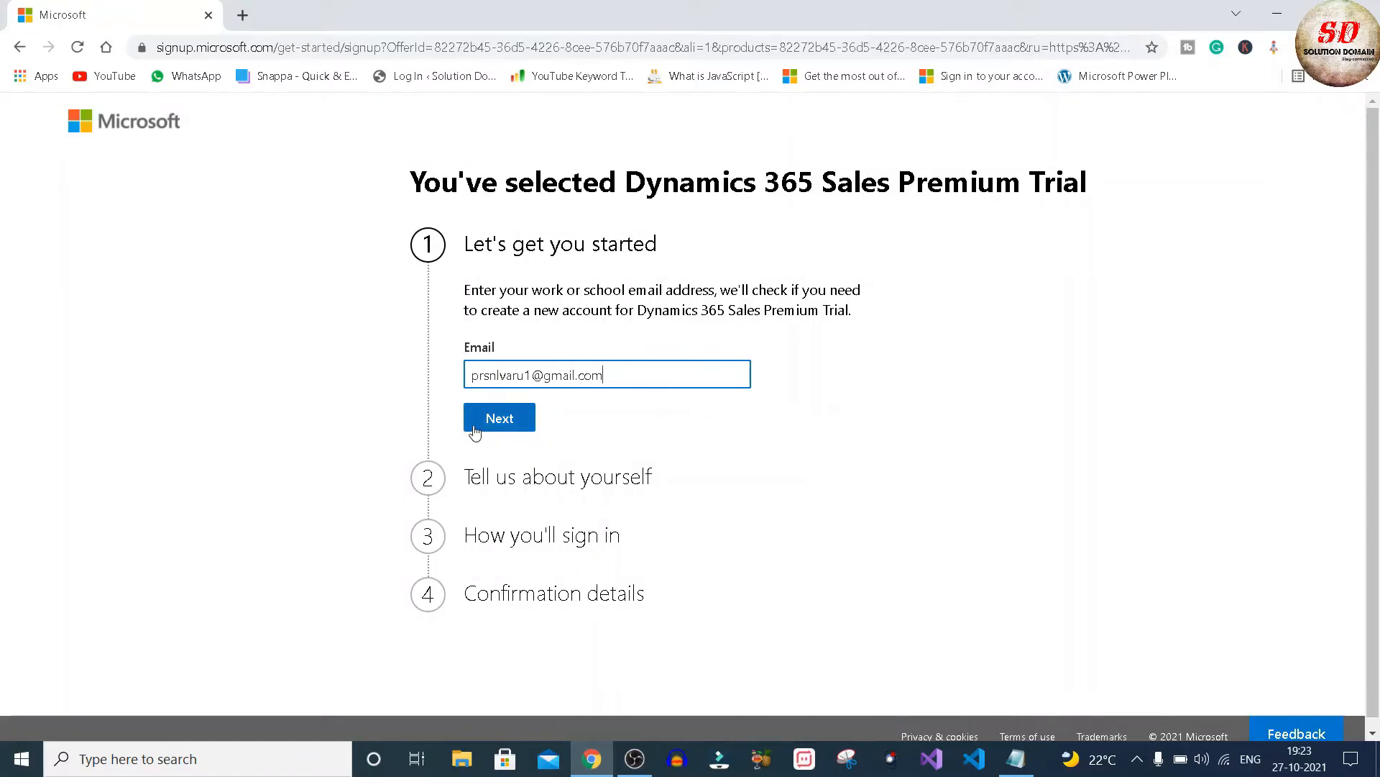
Step: Enter the e-mail address on the Sales Premium Trial sign-up form and continue to setting up the account
click(475, 430)
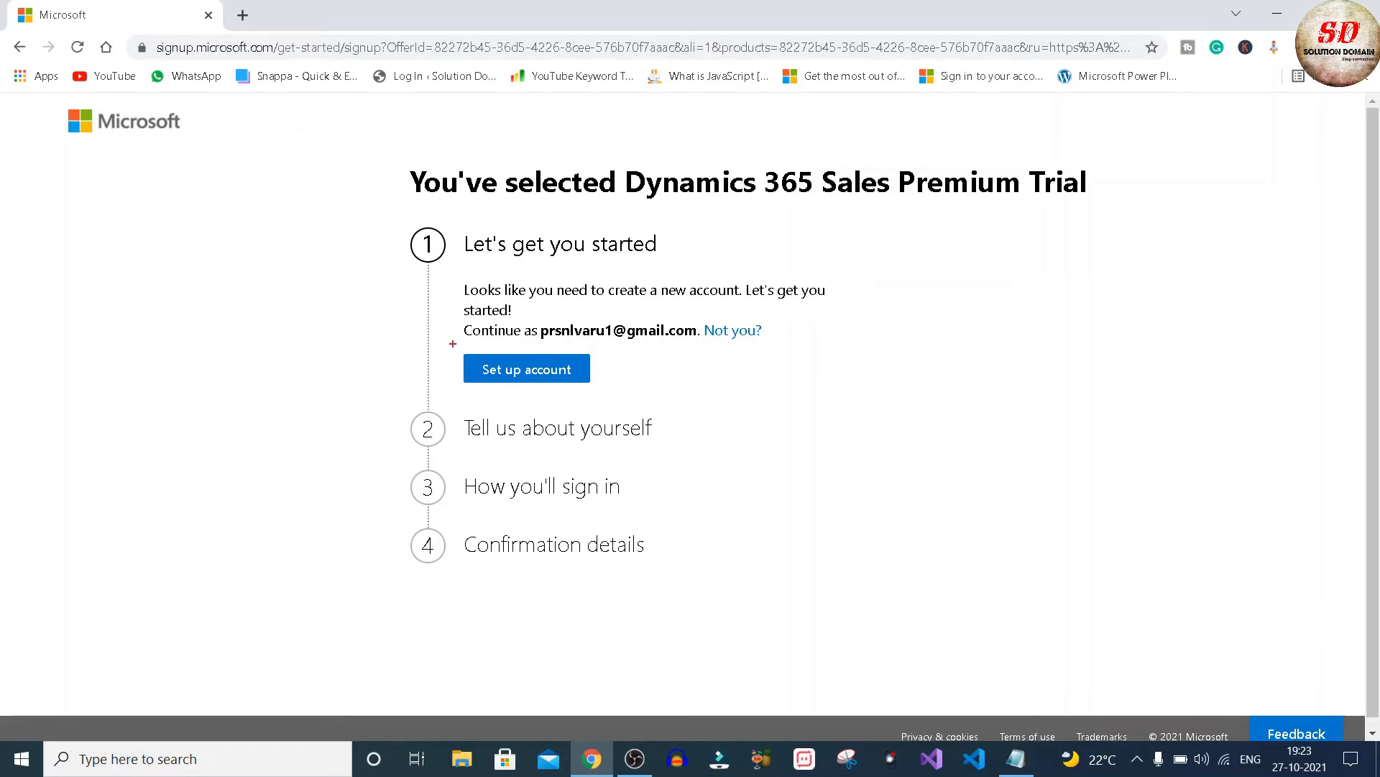
drag(453, 344, 624, 390)
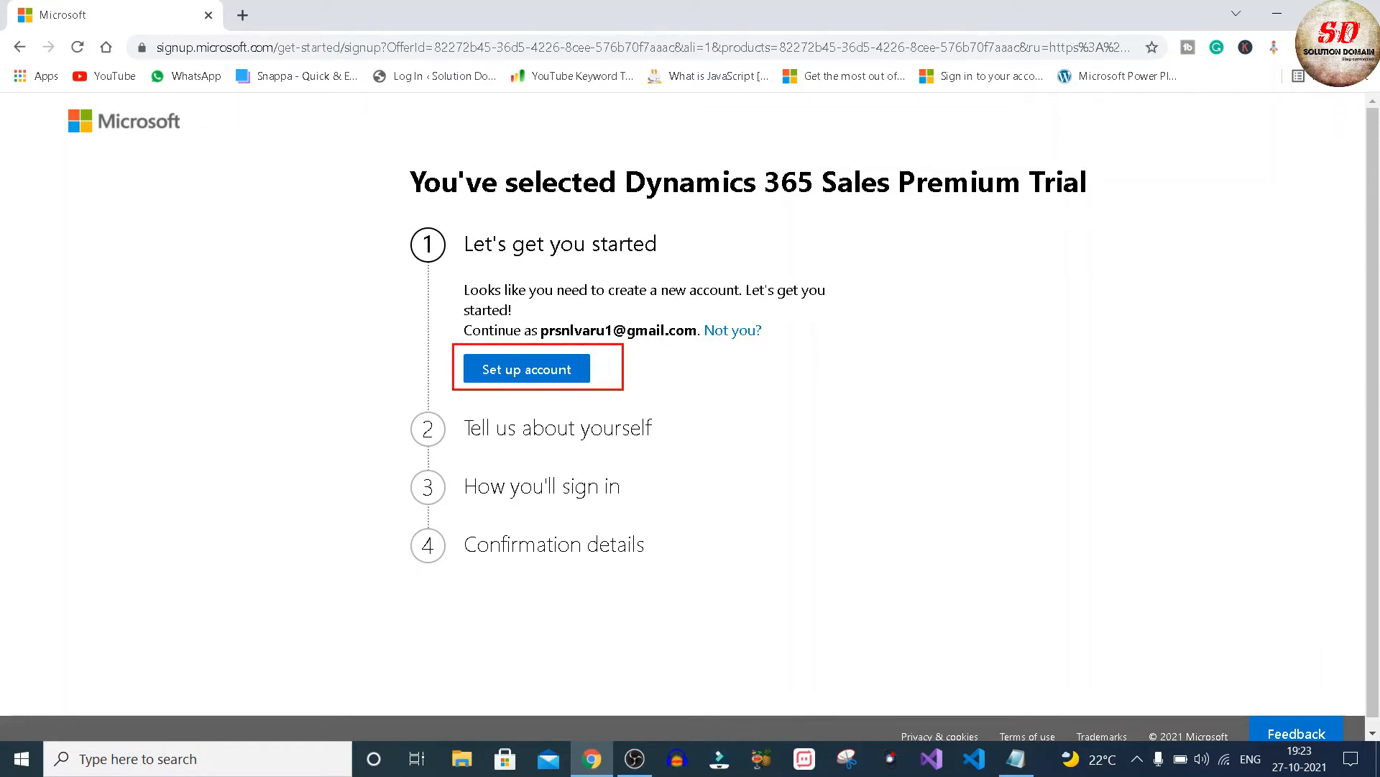
click(539, 370)
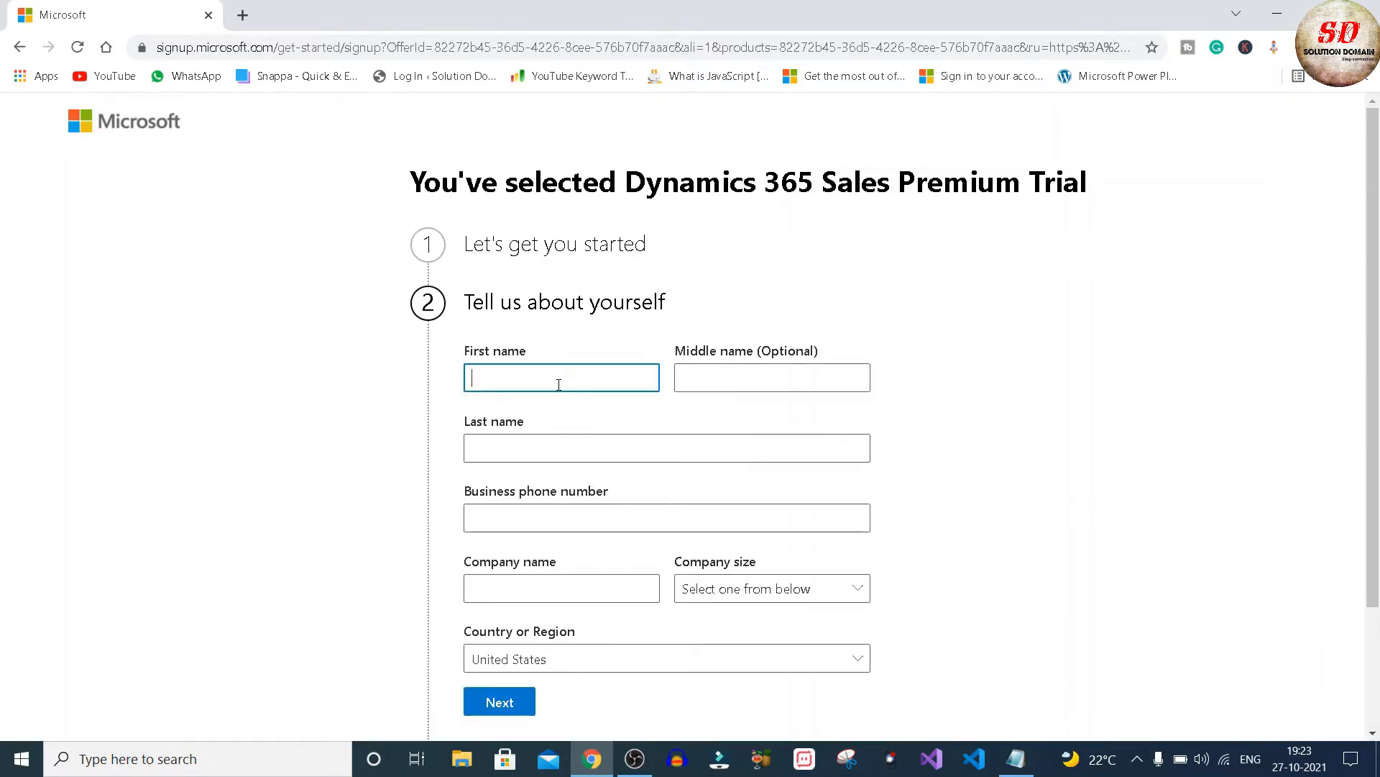
drag(536, 350, 579, 330)
drag(532, 418, 589, 402)
mouse_move(611, 485)
mouse_down()
mouse_move(631, 501)
mouse_move(706, 473)
mouse_up()
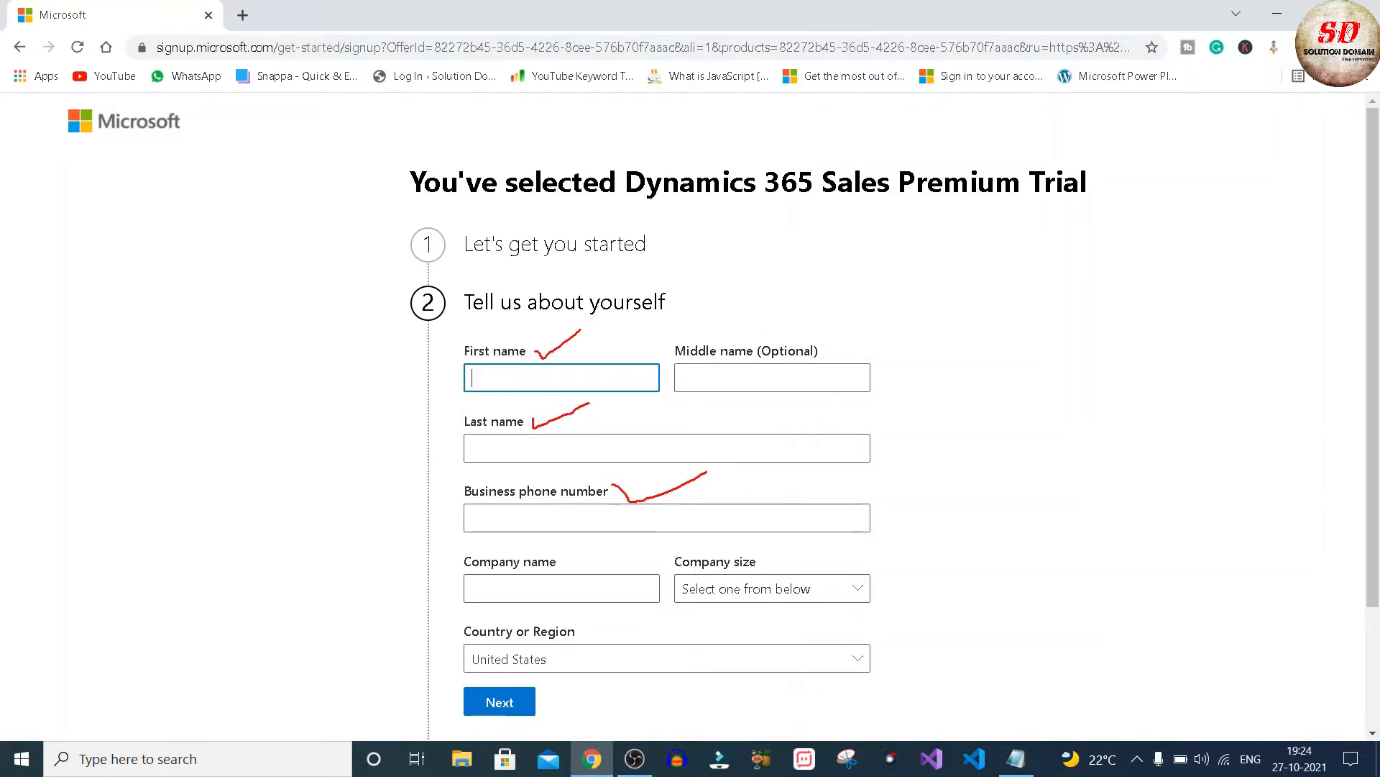
drag(566, 559, 656, 517)
drag(766, 561, 921, 495)
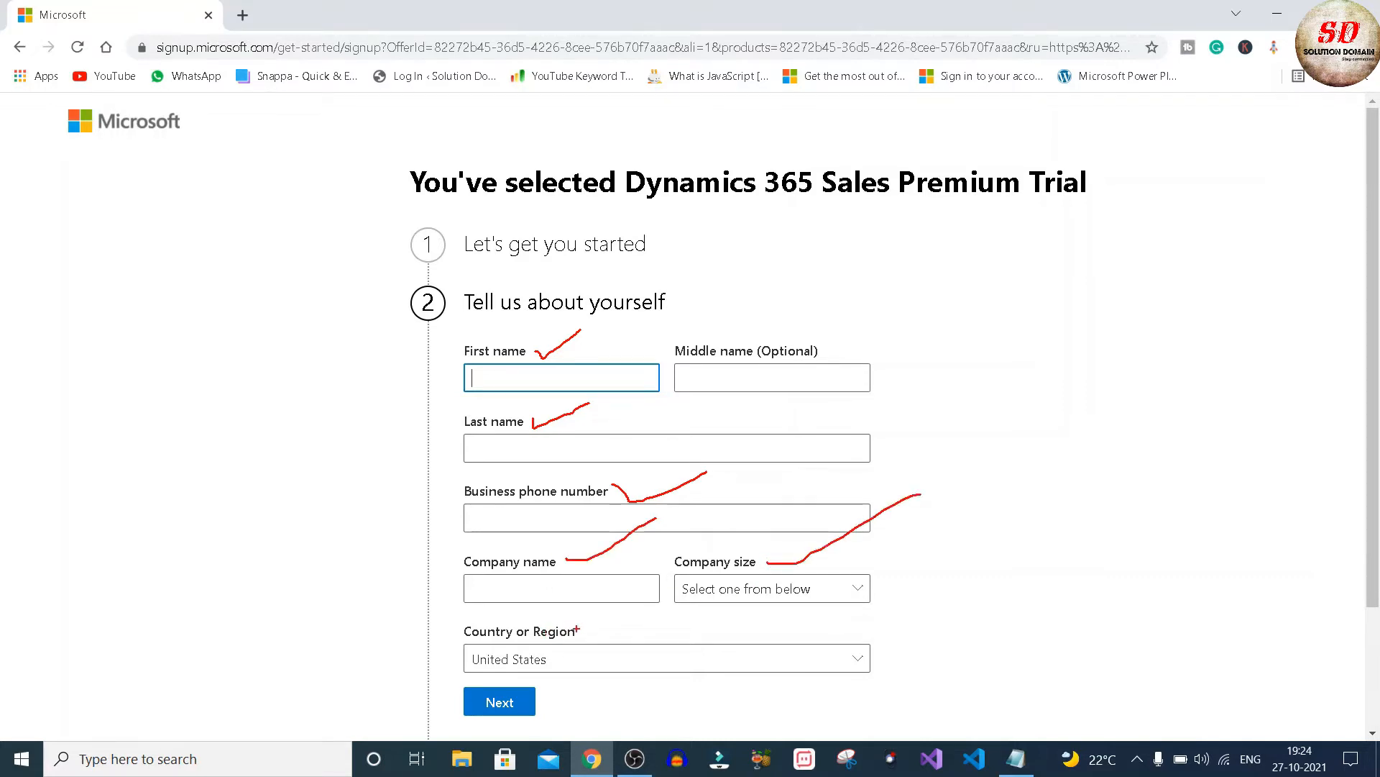
drag(584, 631, 699, 574)
drag(544, 704, 911, 704)
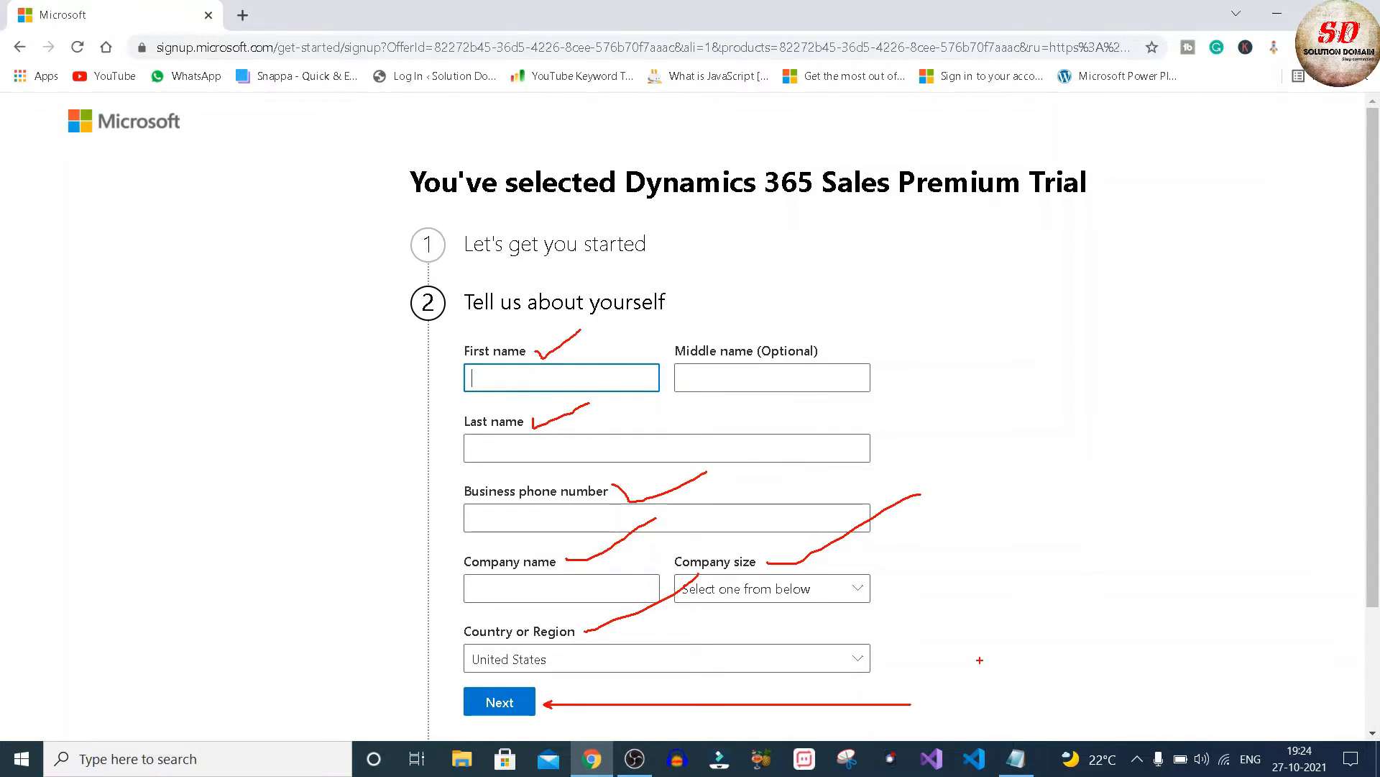
key(Escape)
Step: Set the company size to 10-24 people
click(767, 591)
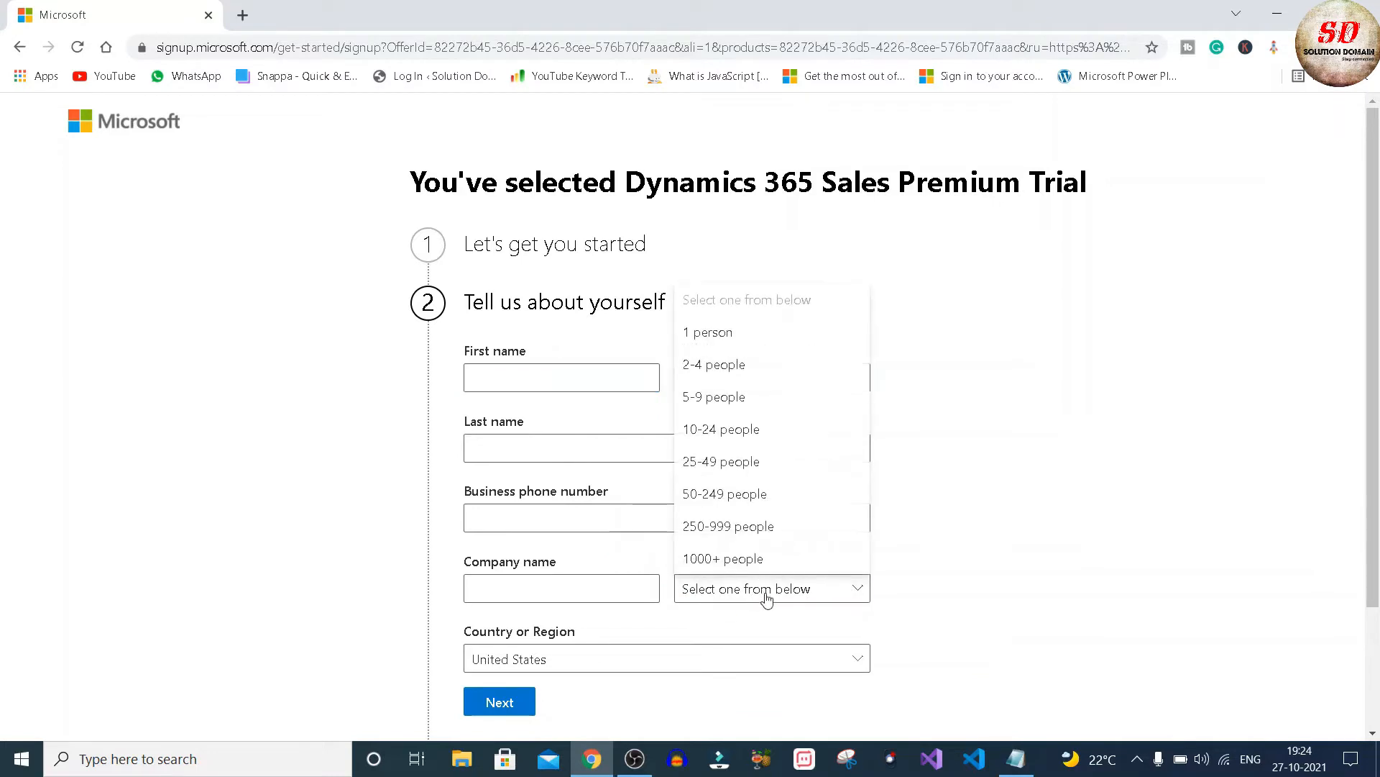
click(737, 431)
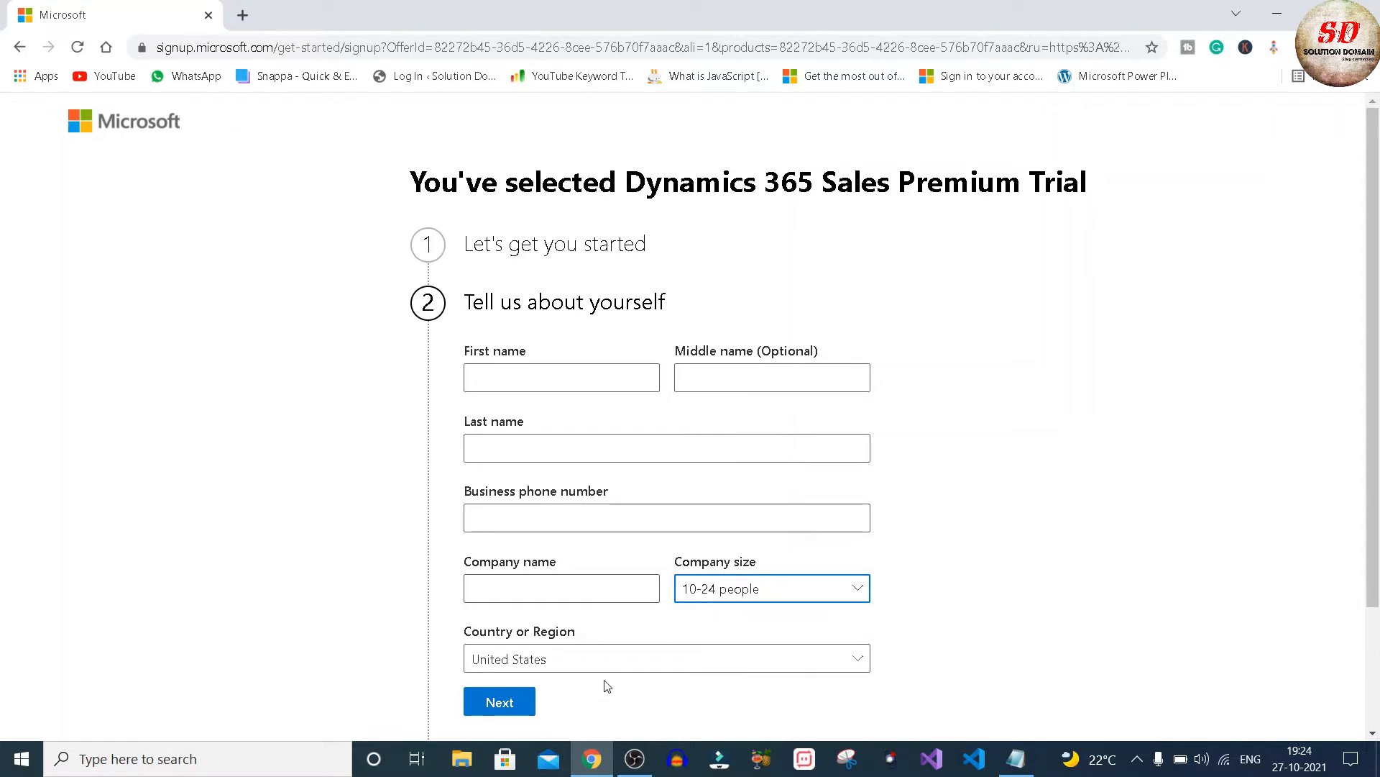
key(ctrl+2)
drag(548, 696, 932, 696)
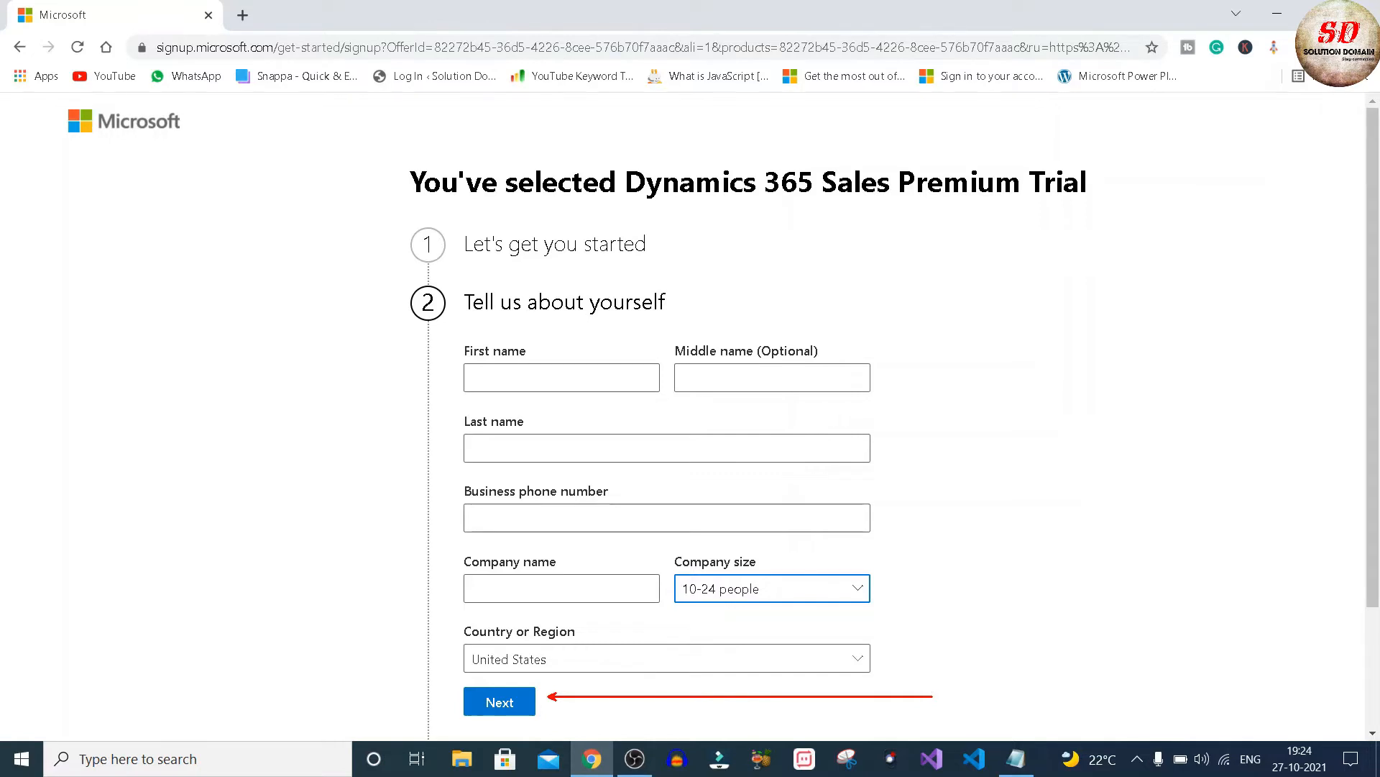
key(Escape)
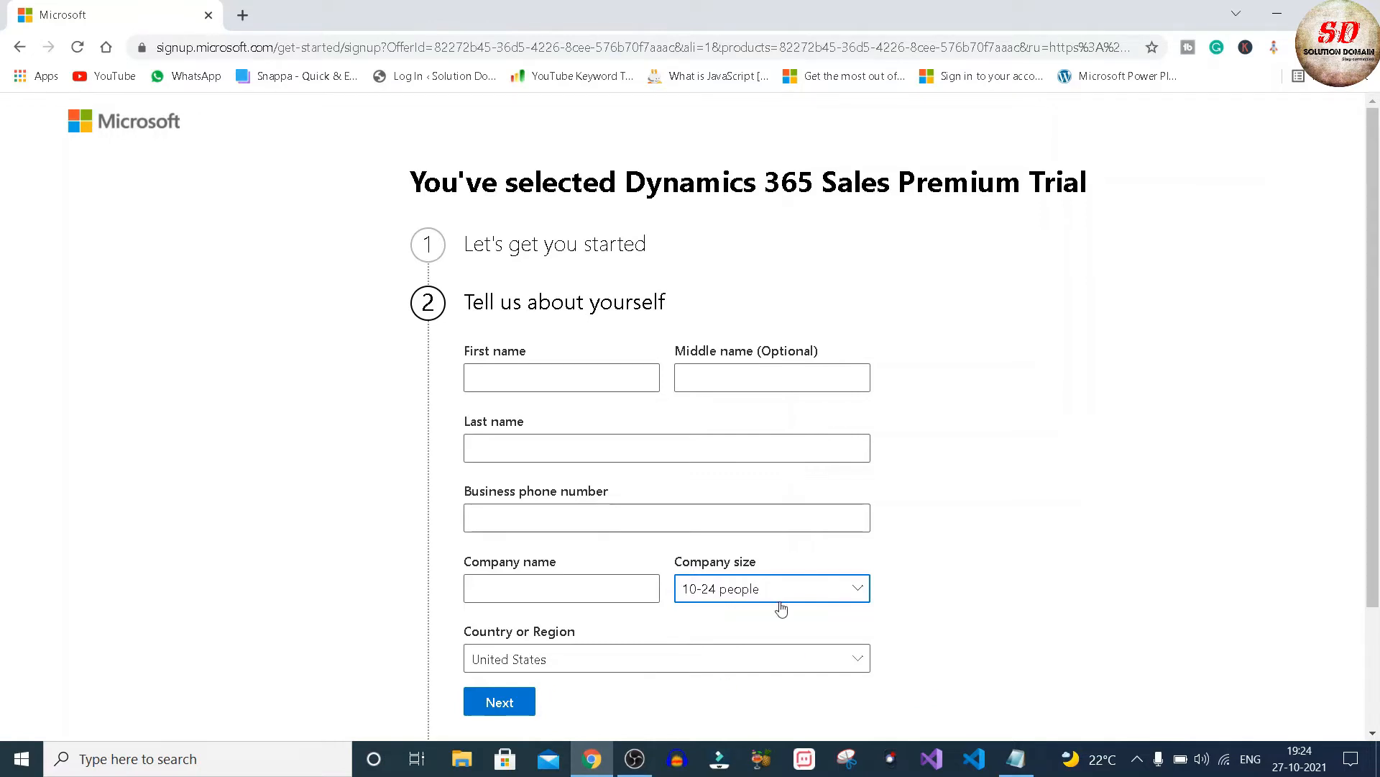
Step: Fill in the first name, last name and business phone number, choose India as the country, and submit the details
click(561, 378)
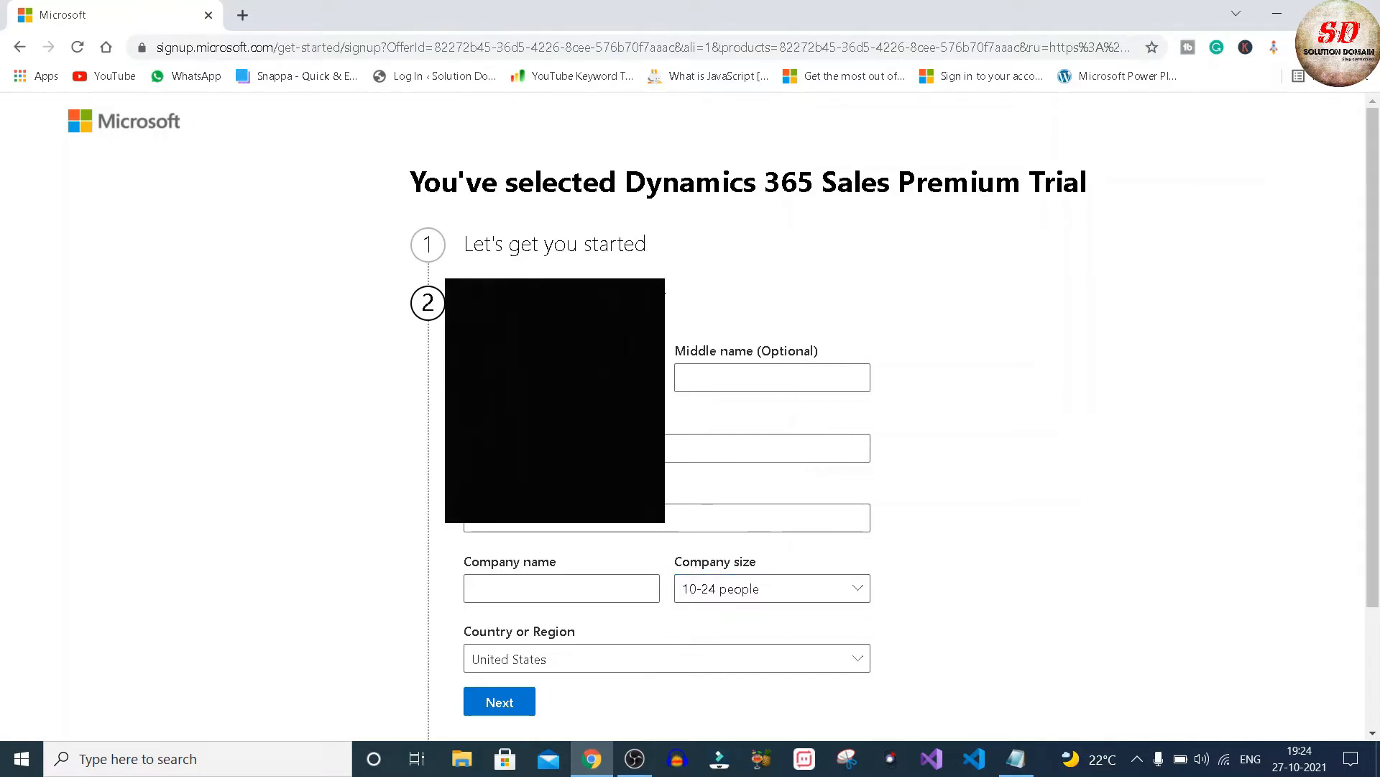
click(562, 448)
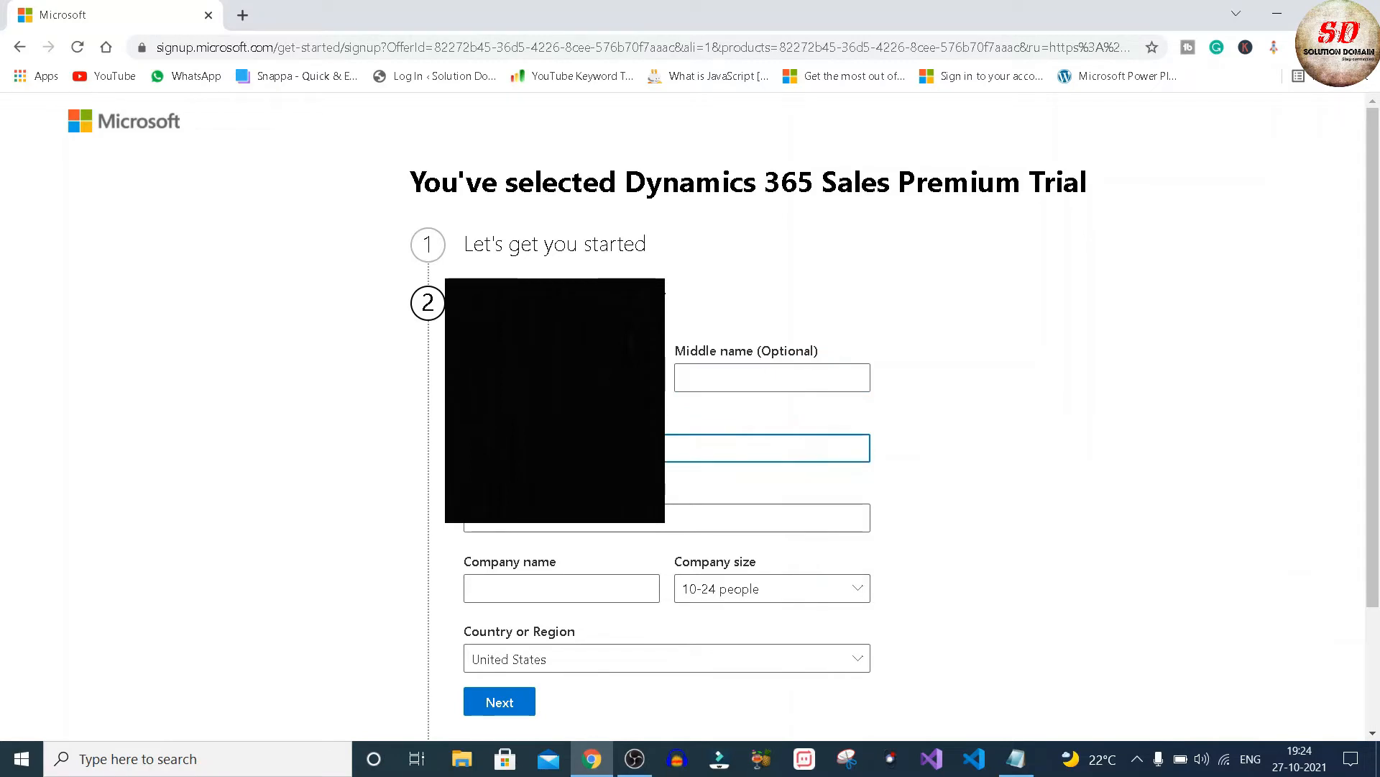
click(561, 516)
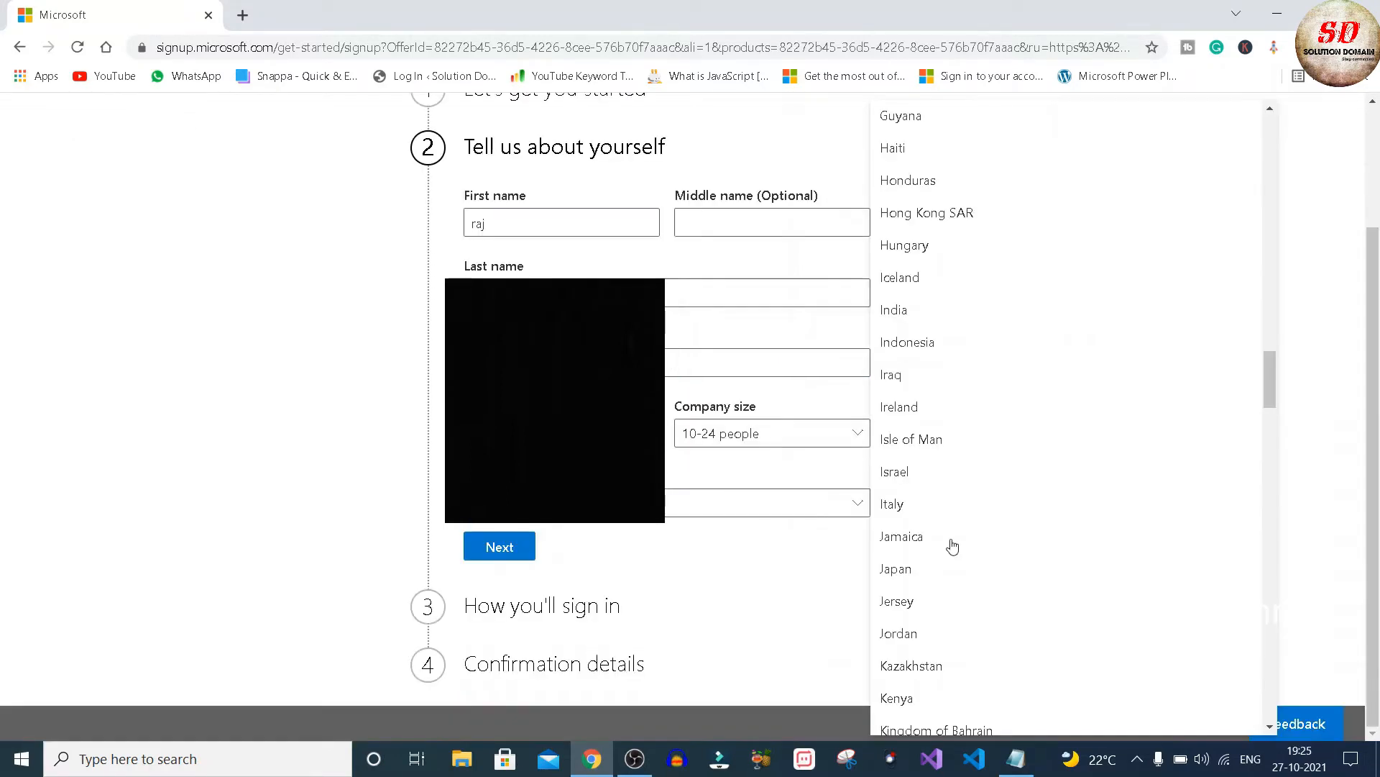
click(952, 546)
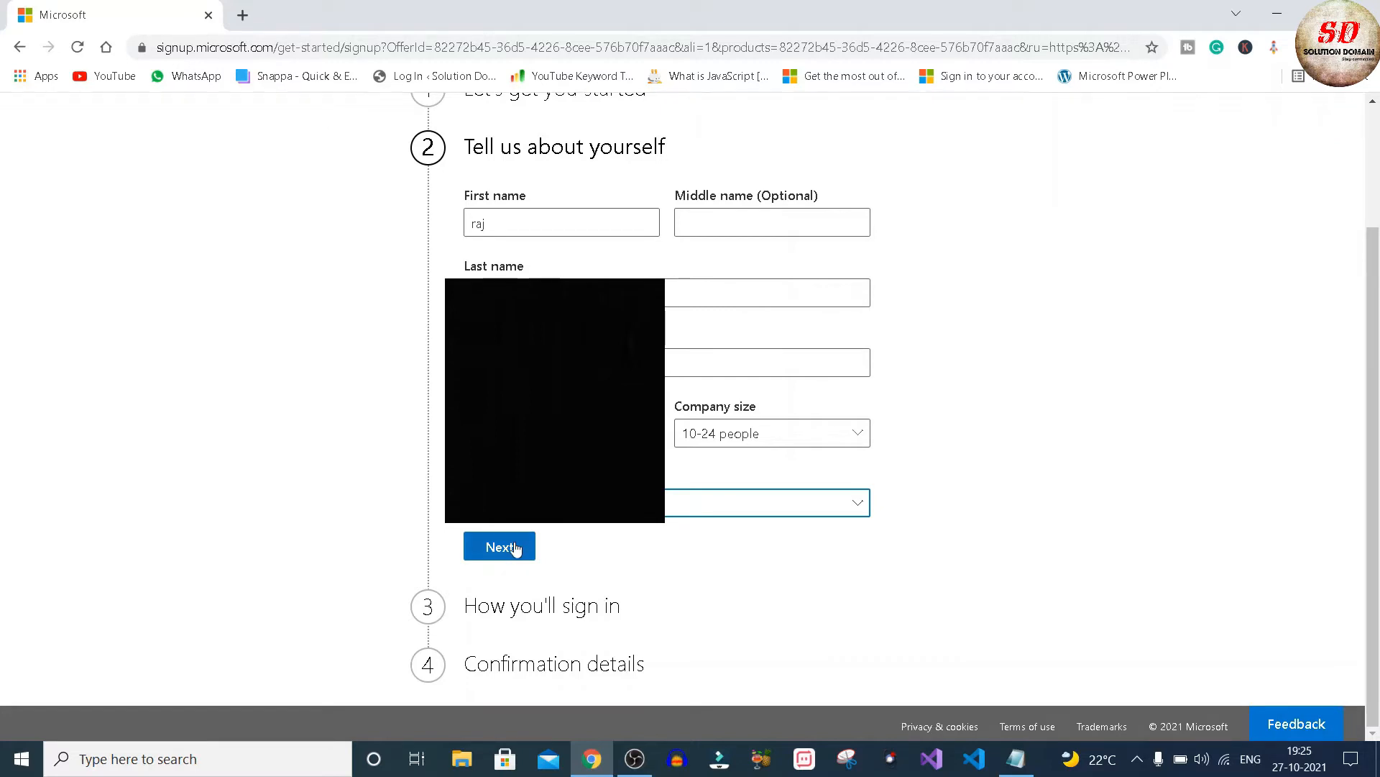
click(515, 548)
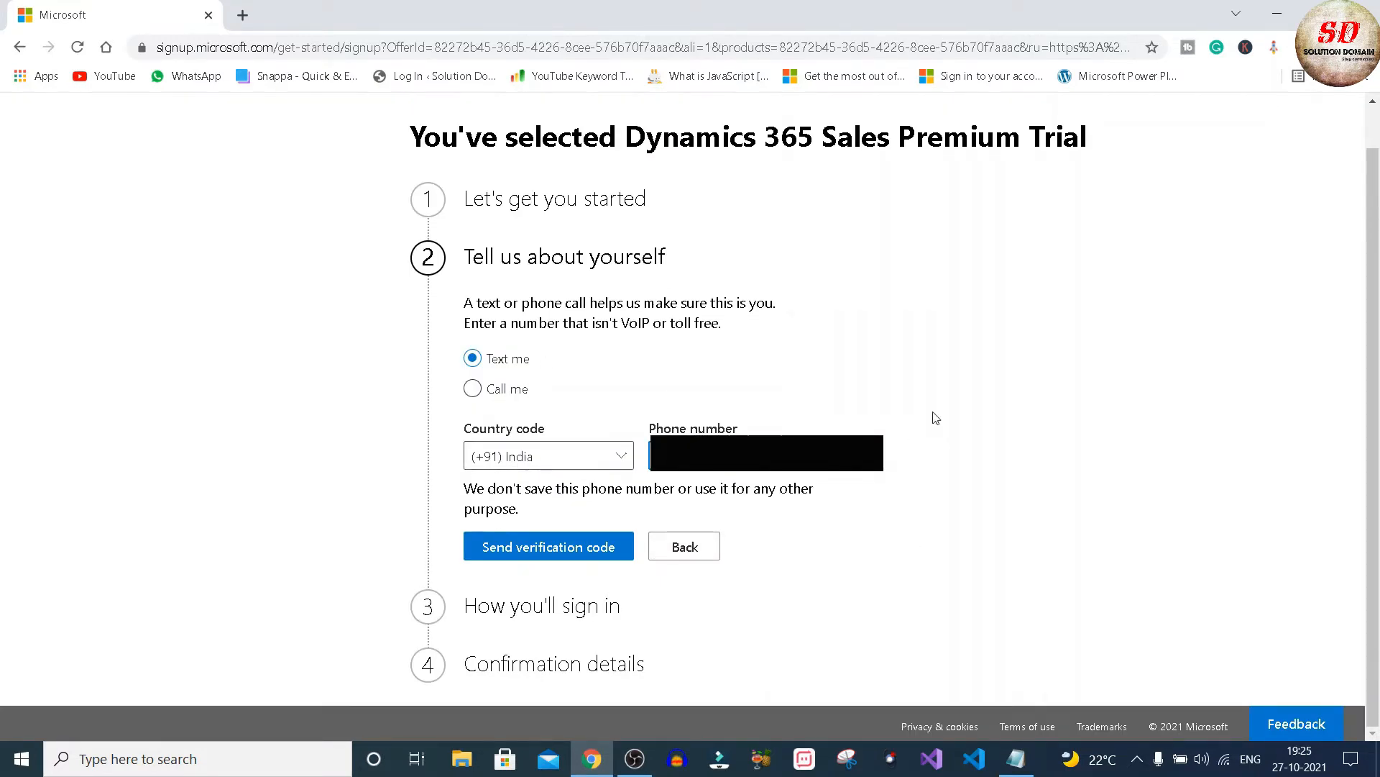
Step: Request a verification code by text message to the phone number with the India country code
mouse_move(457, 292)
mouse_down()
mouse_move(461, 328)
mouse_move(706, 364)
mouse_move(832, 356)
mouse_move(841, 338)
mouse_up()
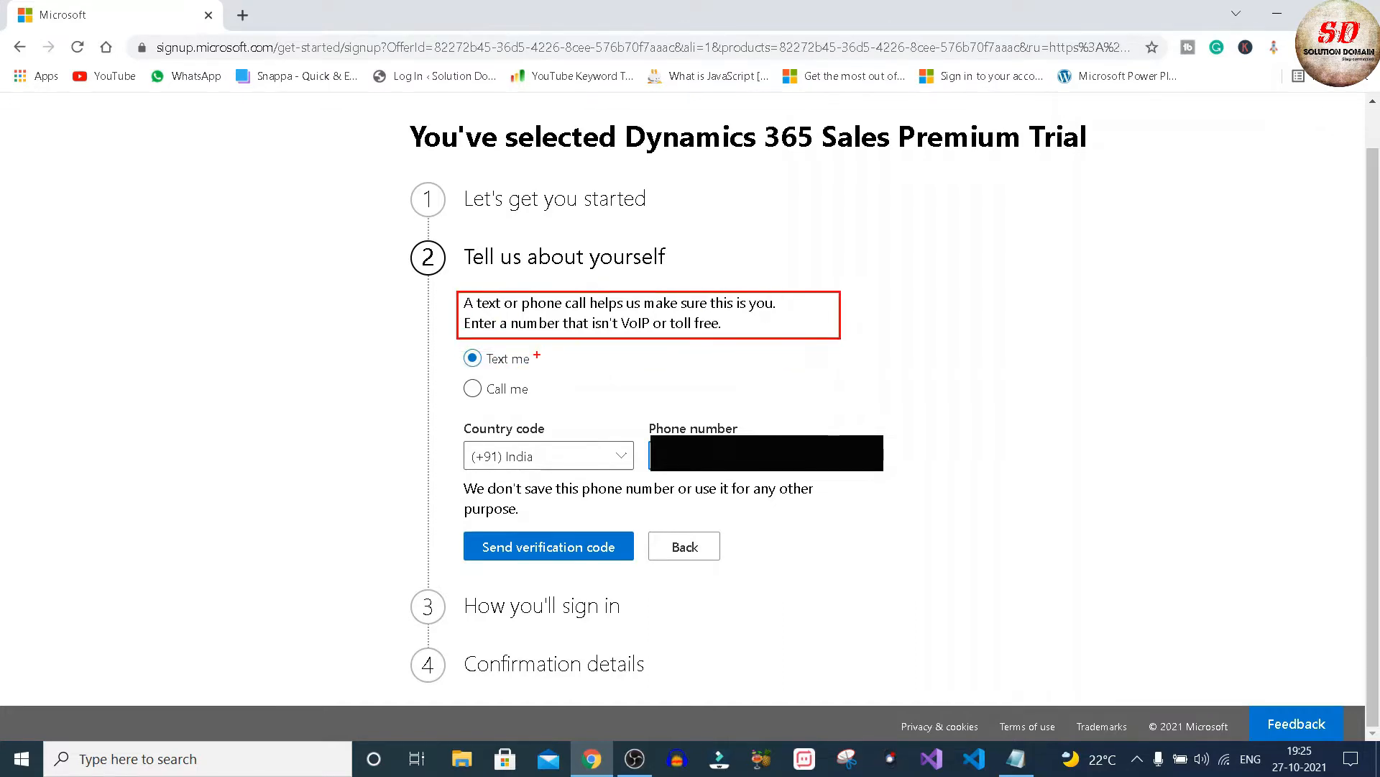
drag(537, 355, 874, 358)
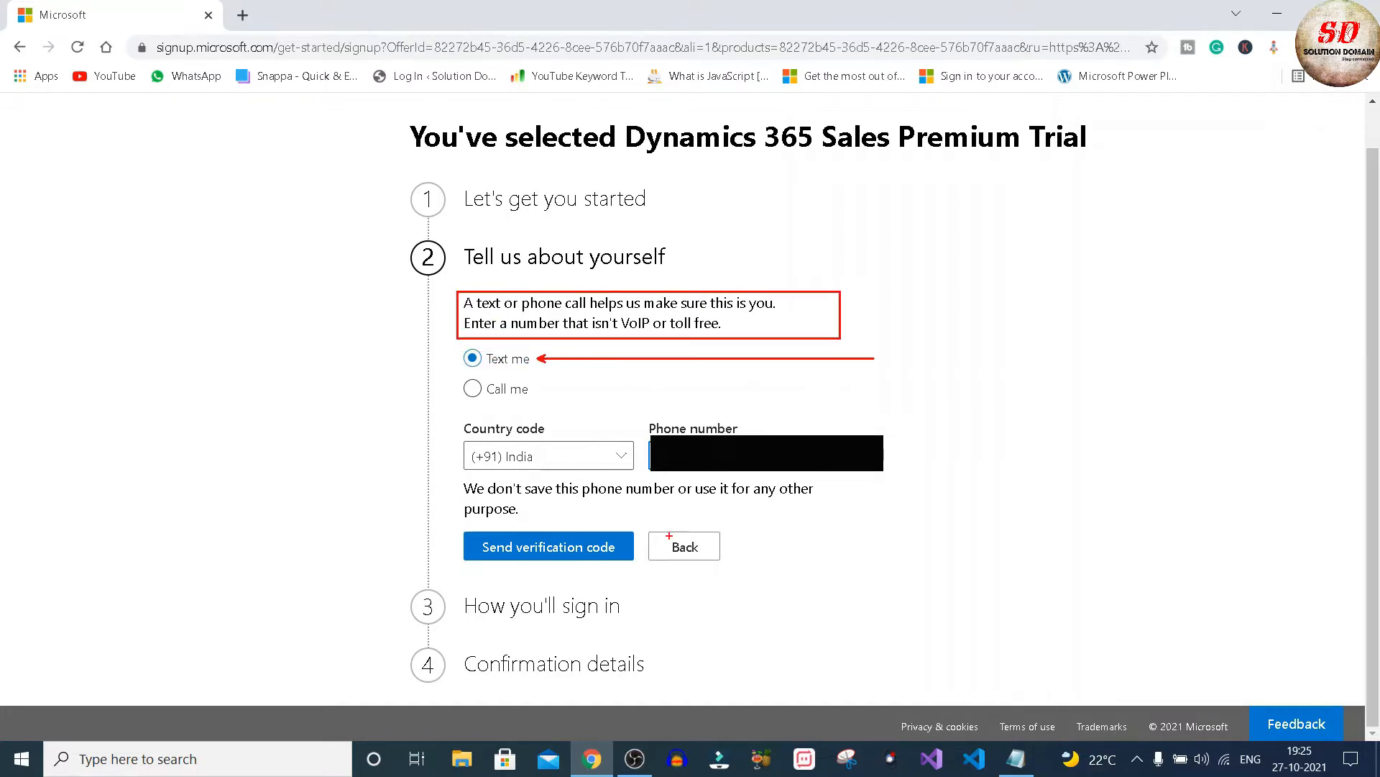
drag(459, 535, 231, 366)
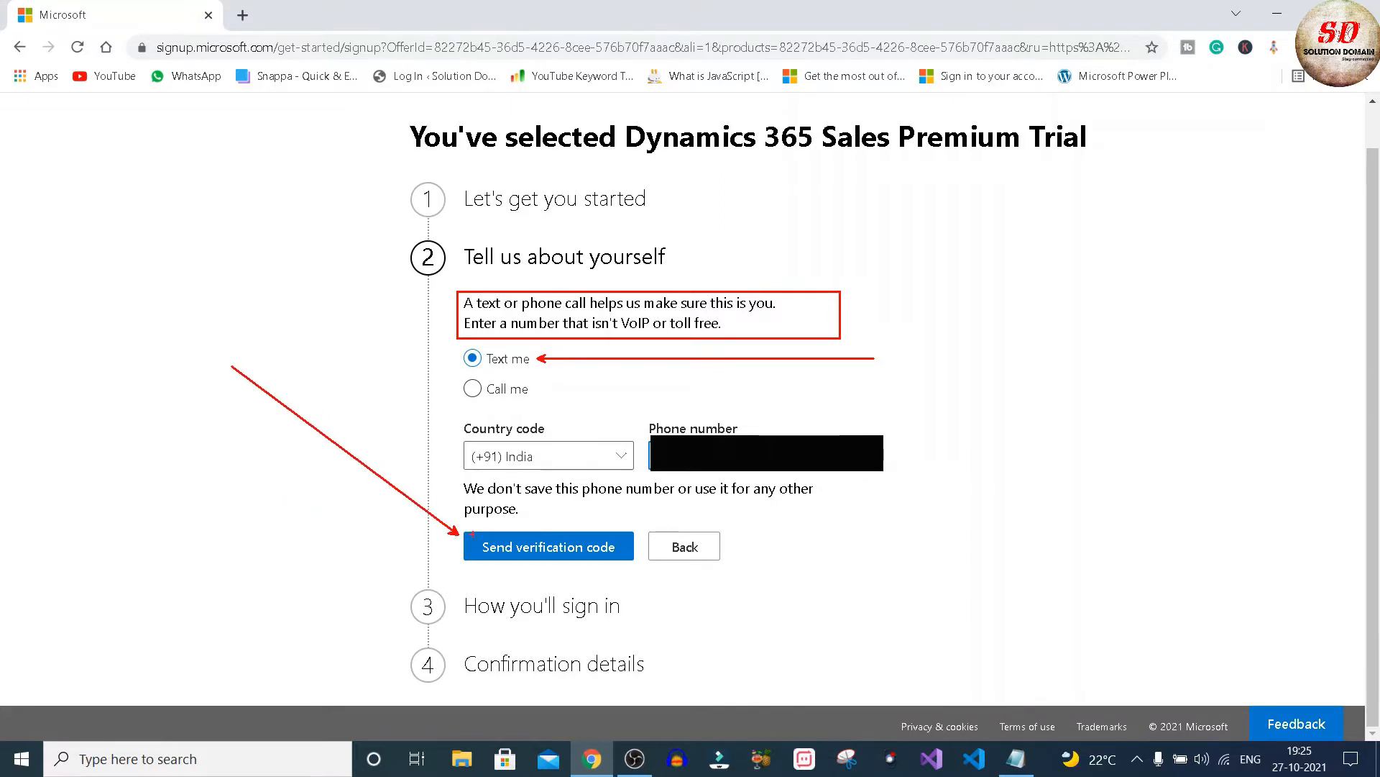
click(504, 555)
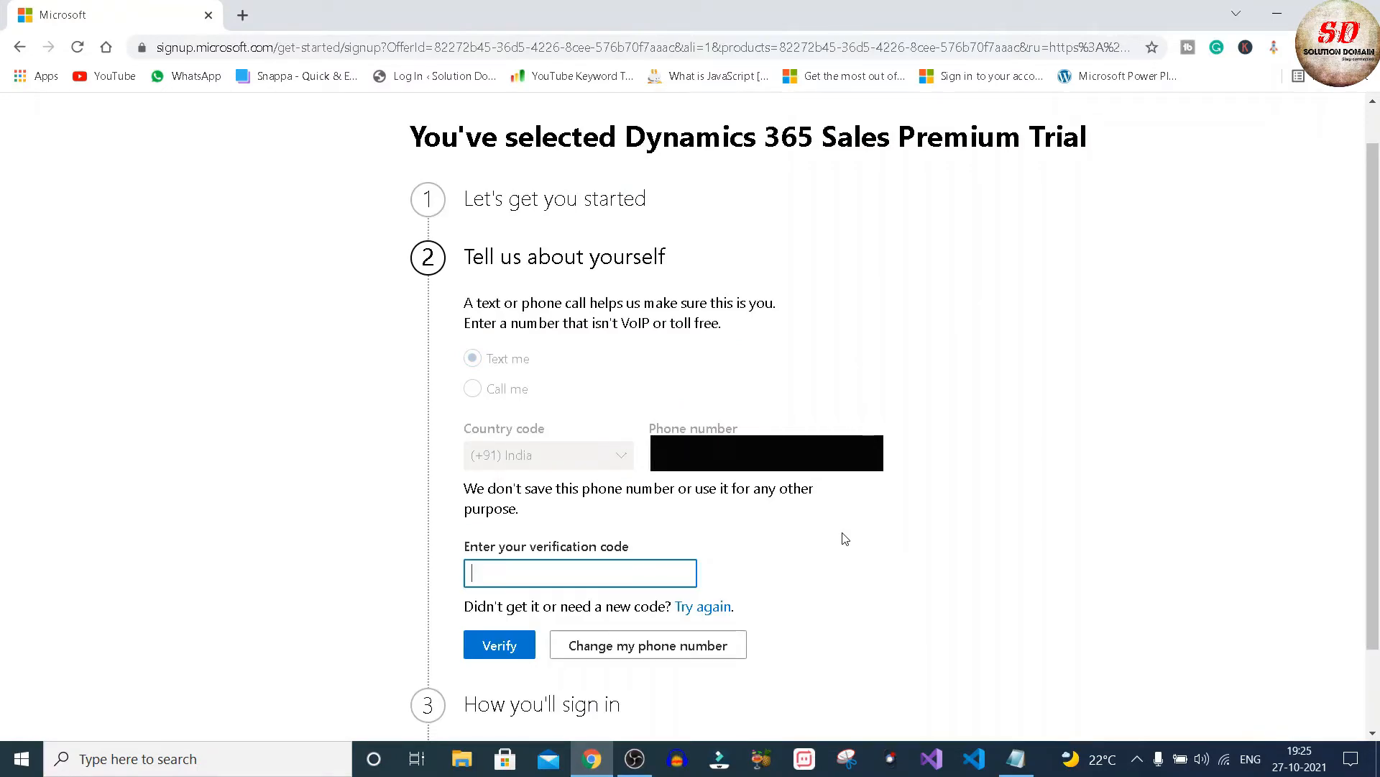
Step: Enter the received verification code and verify the phone number
drag(453, 633, 269, 518)
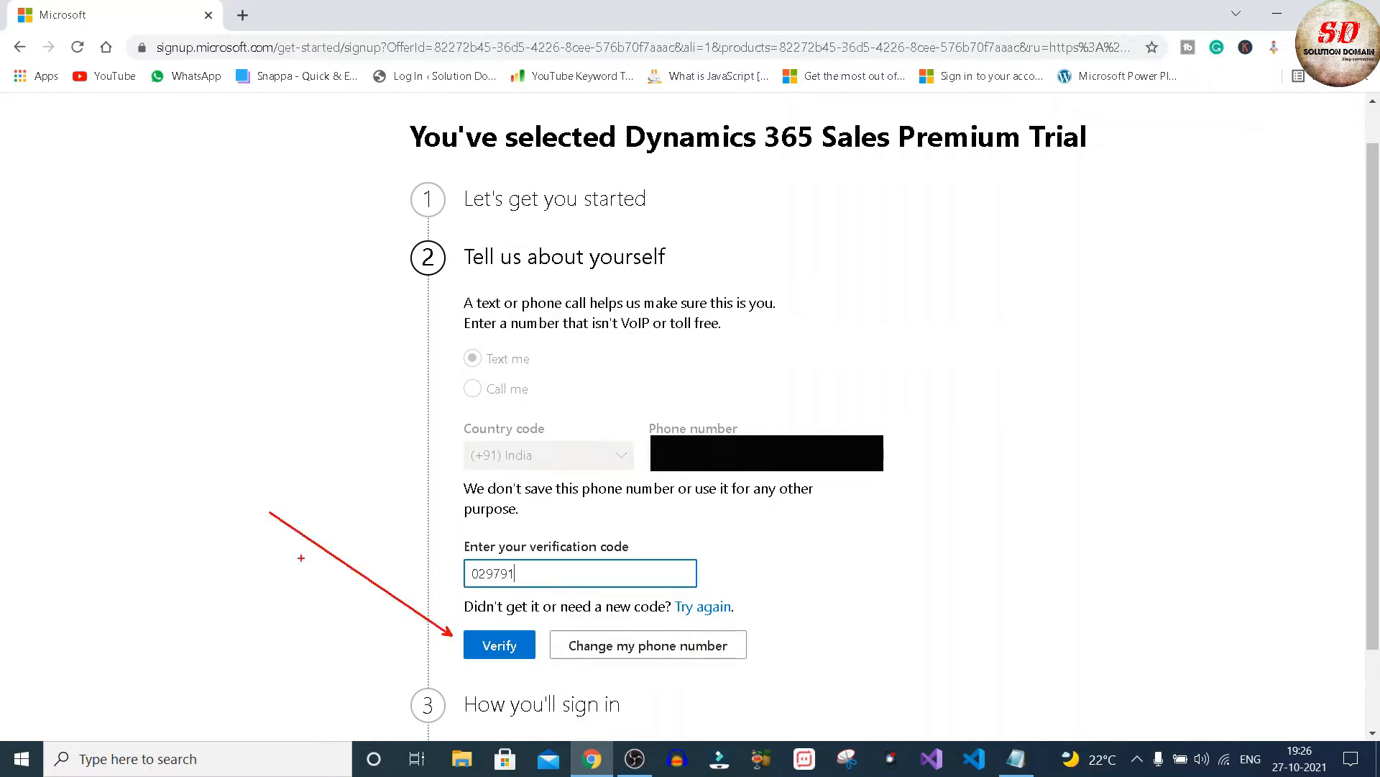
key(Escape)
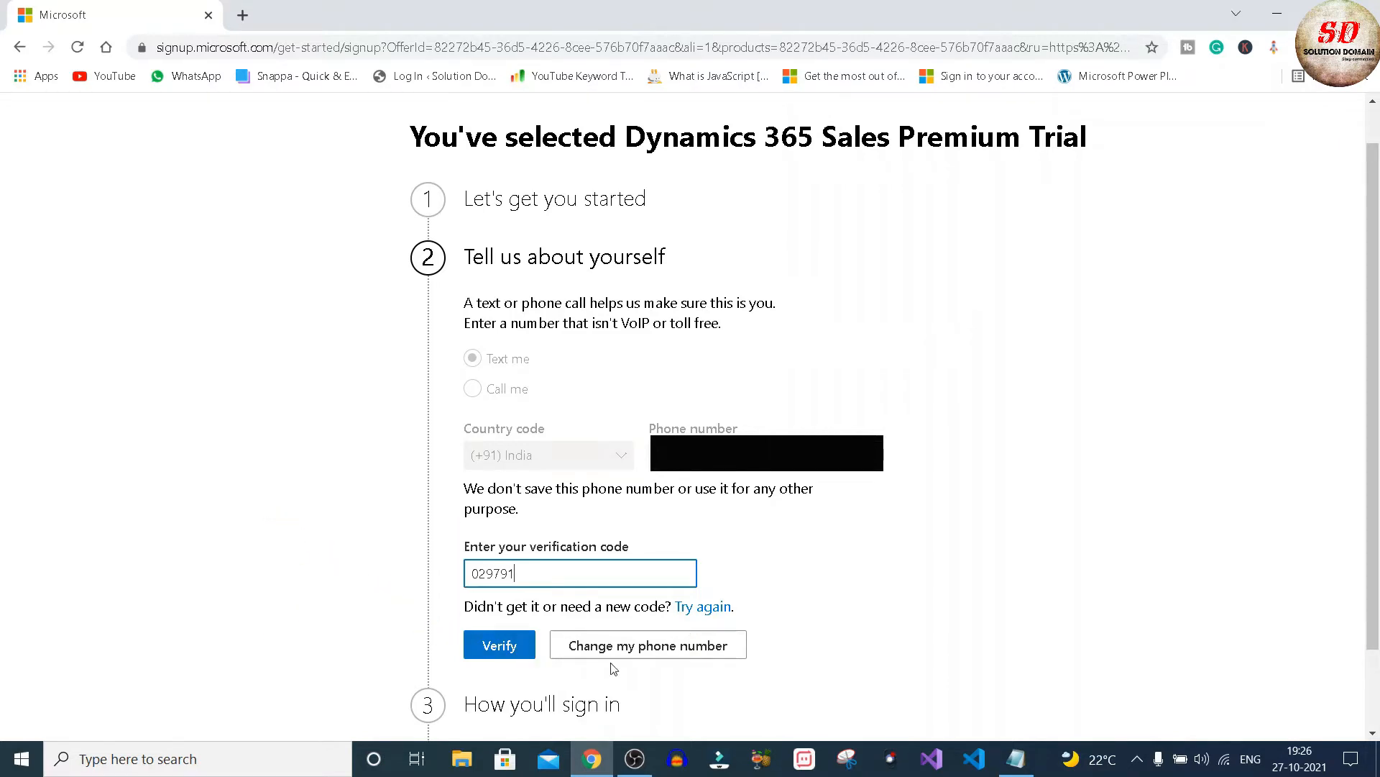
click(477, 645)
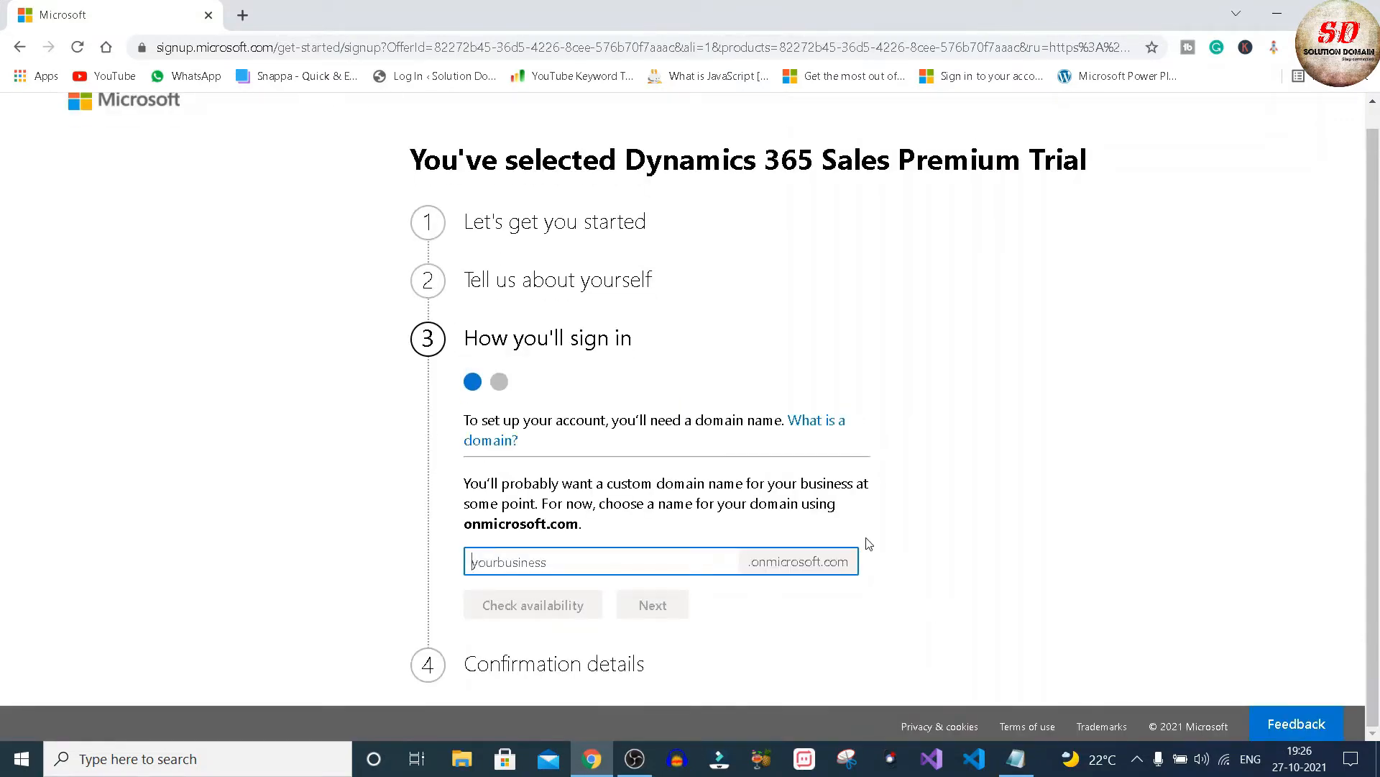
Step: Choose DomainSolution as the onmicrosoft.com domain name, check its availability and continue to the account credentials
text(DomainSolution)
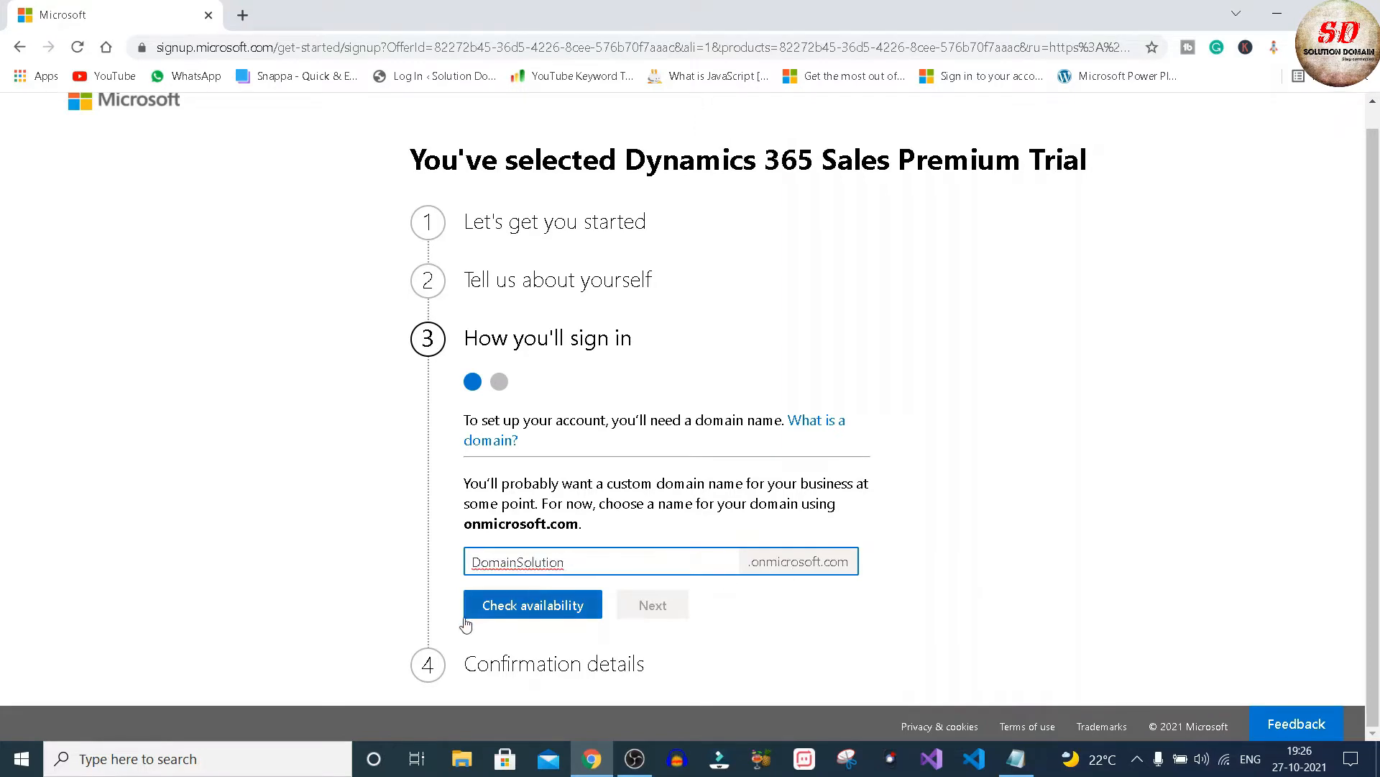
key(ctrl+2)
drag(453, 599, 210, 421)
key(Escape)
click(483, 602)
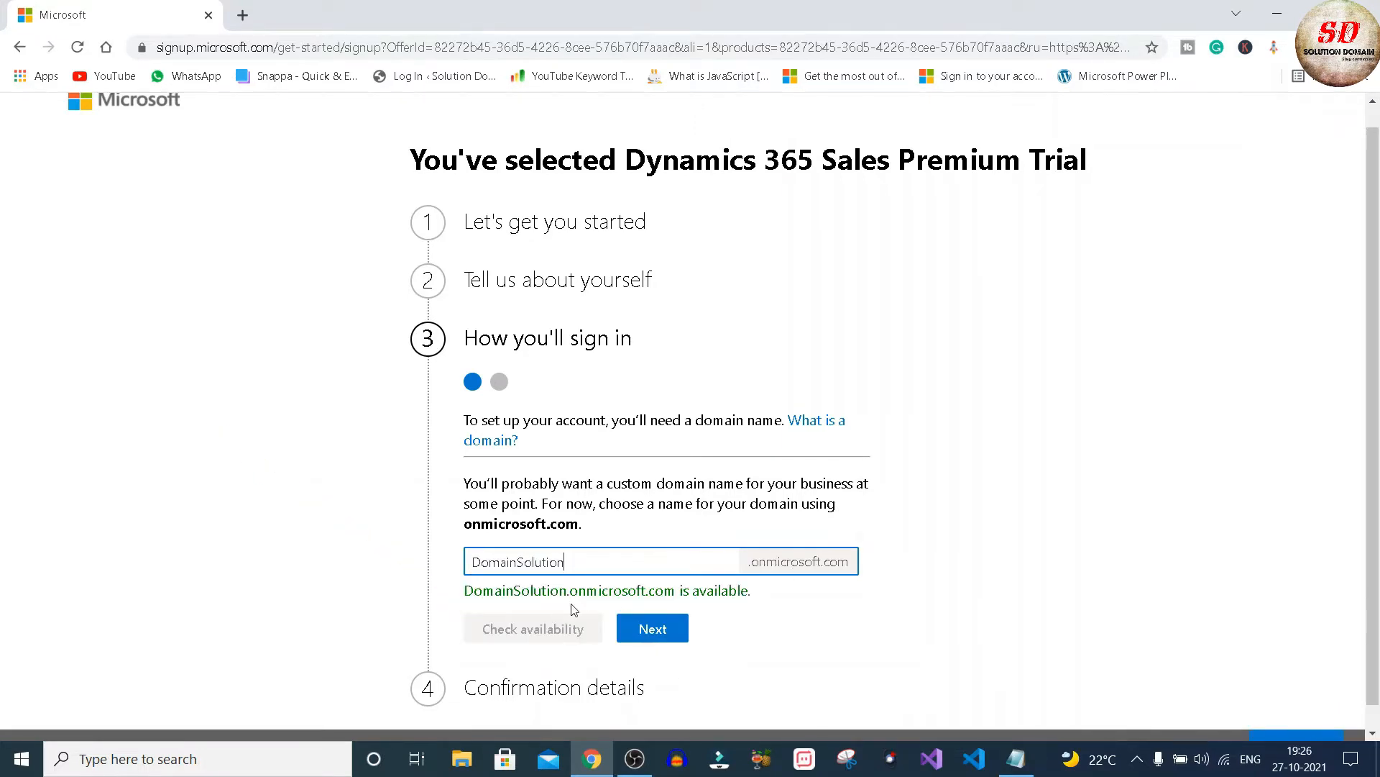
key(ctrl+2)
mouse_move(450, 575)
mouse_down()
mouse_move(686, 609)
mouse_move(934, 598)
mouse_up()
key(Escape)
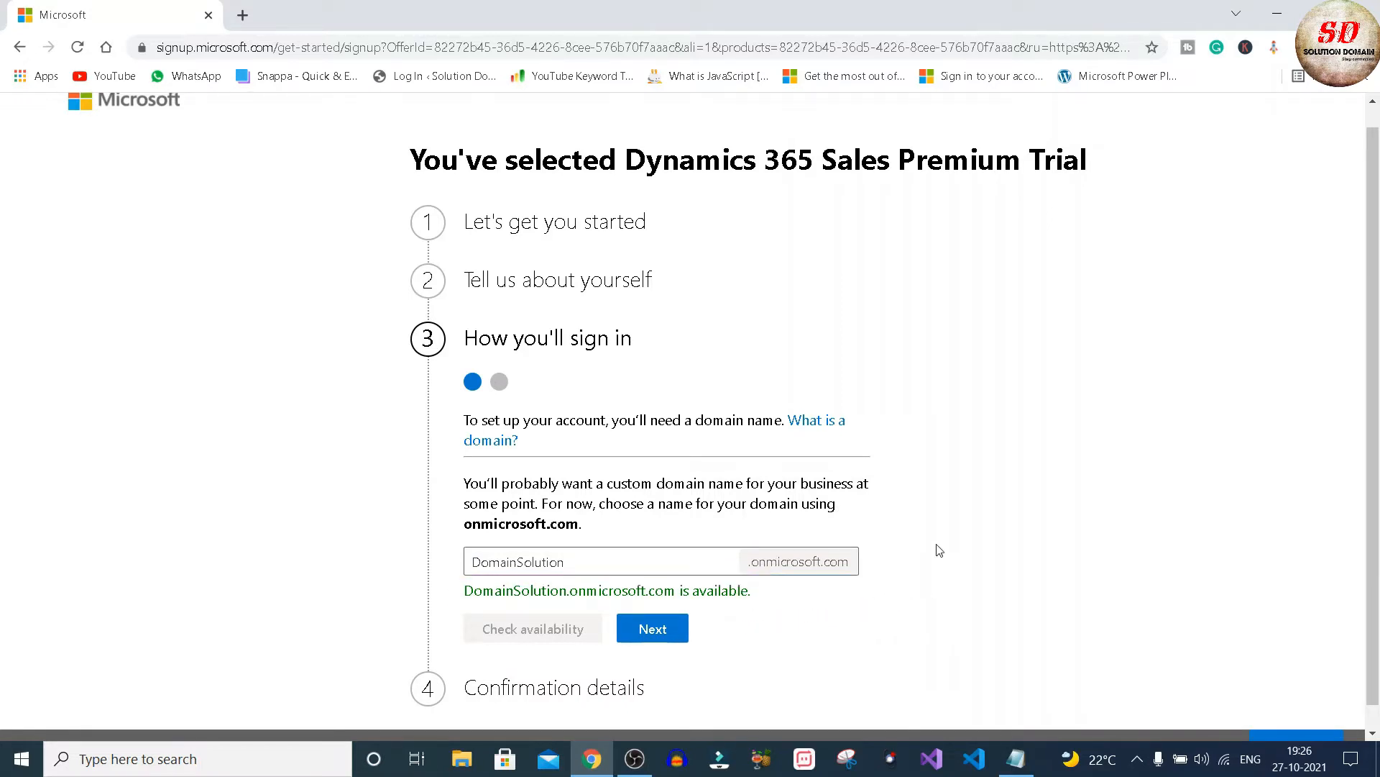
click(665, 628)
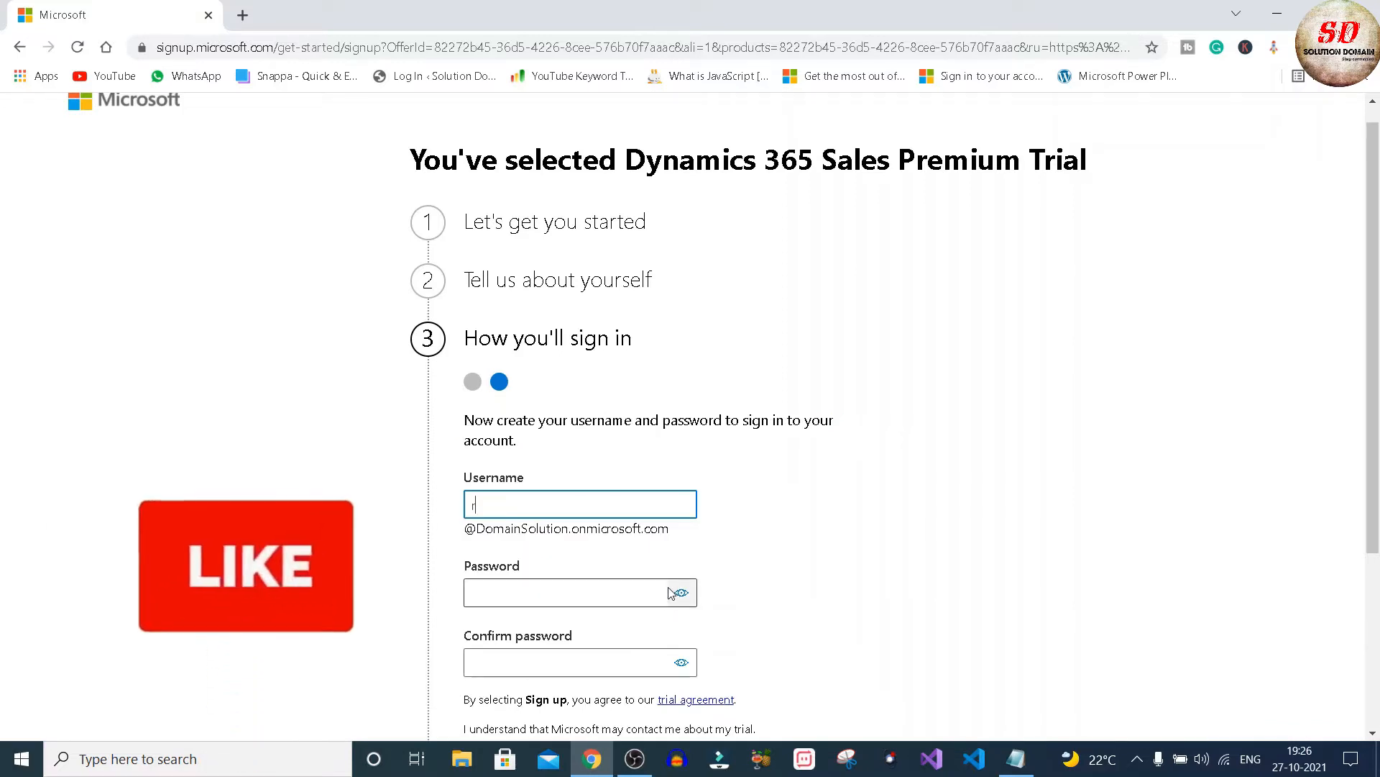
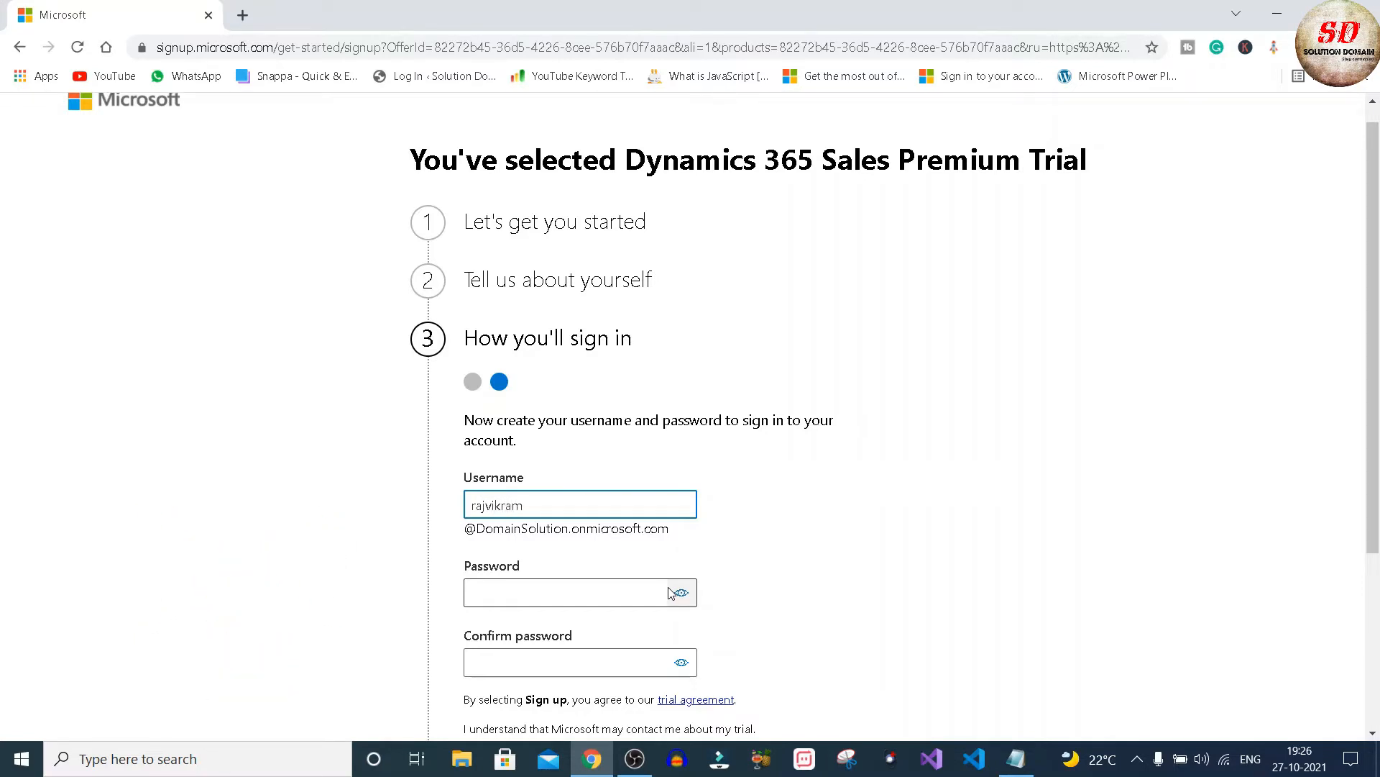
Step: Create the sign-in account by entering the username, the password and its confirmation, and submit the sign-up
click(668, 593)
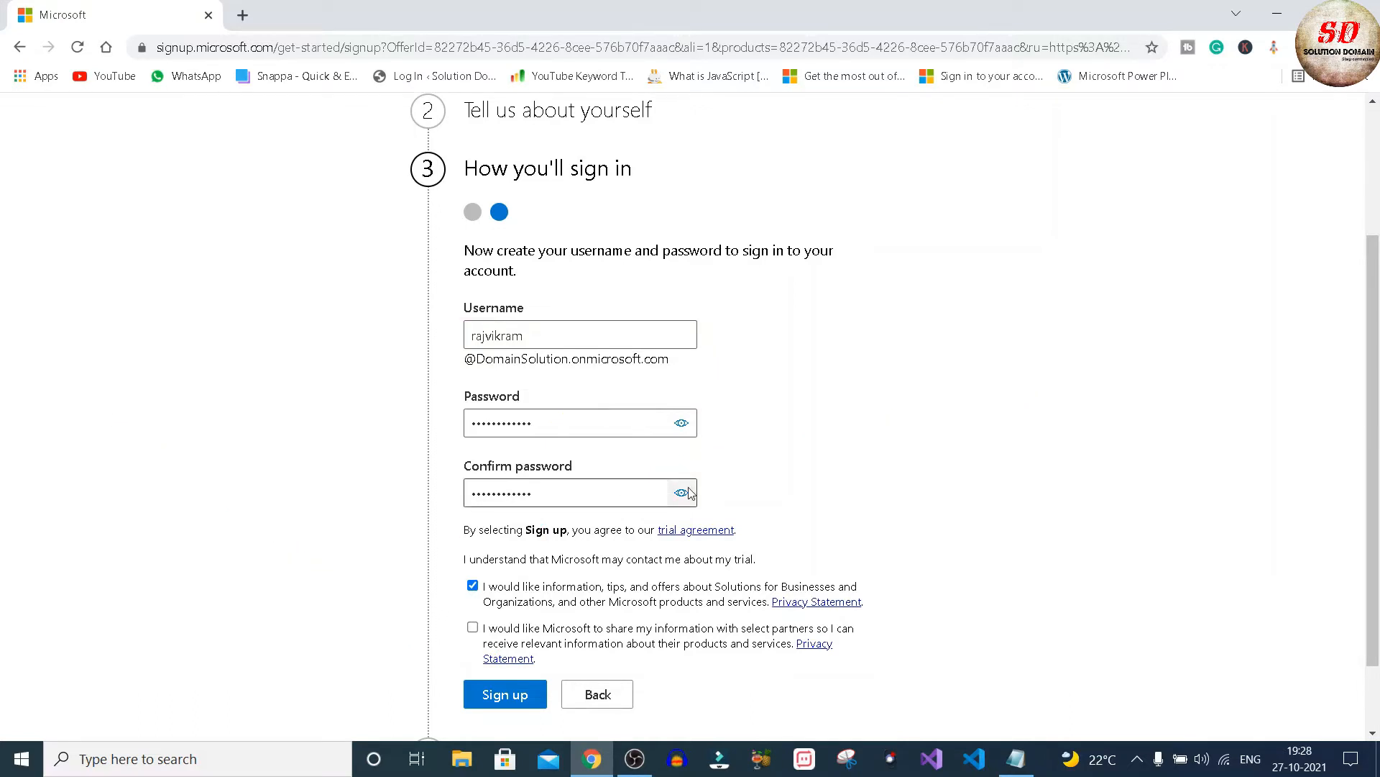
click(504, 702)
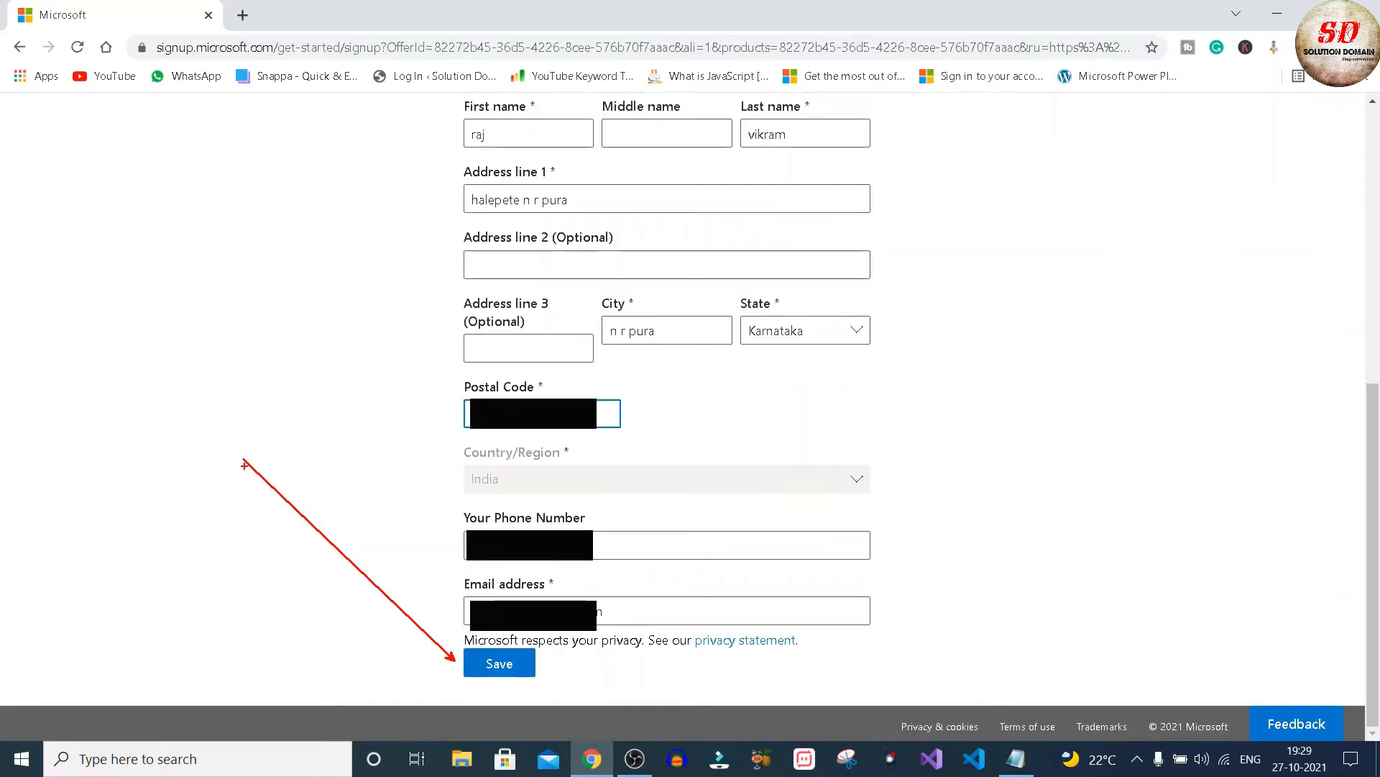
Step: Save the contact and address details, and submit the Tax ID or PAN registration number
key(Escape)
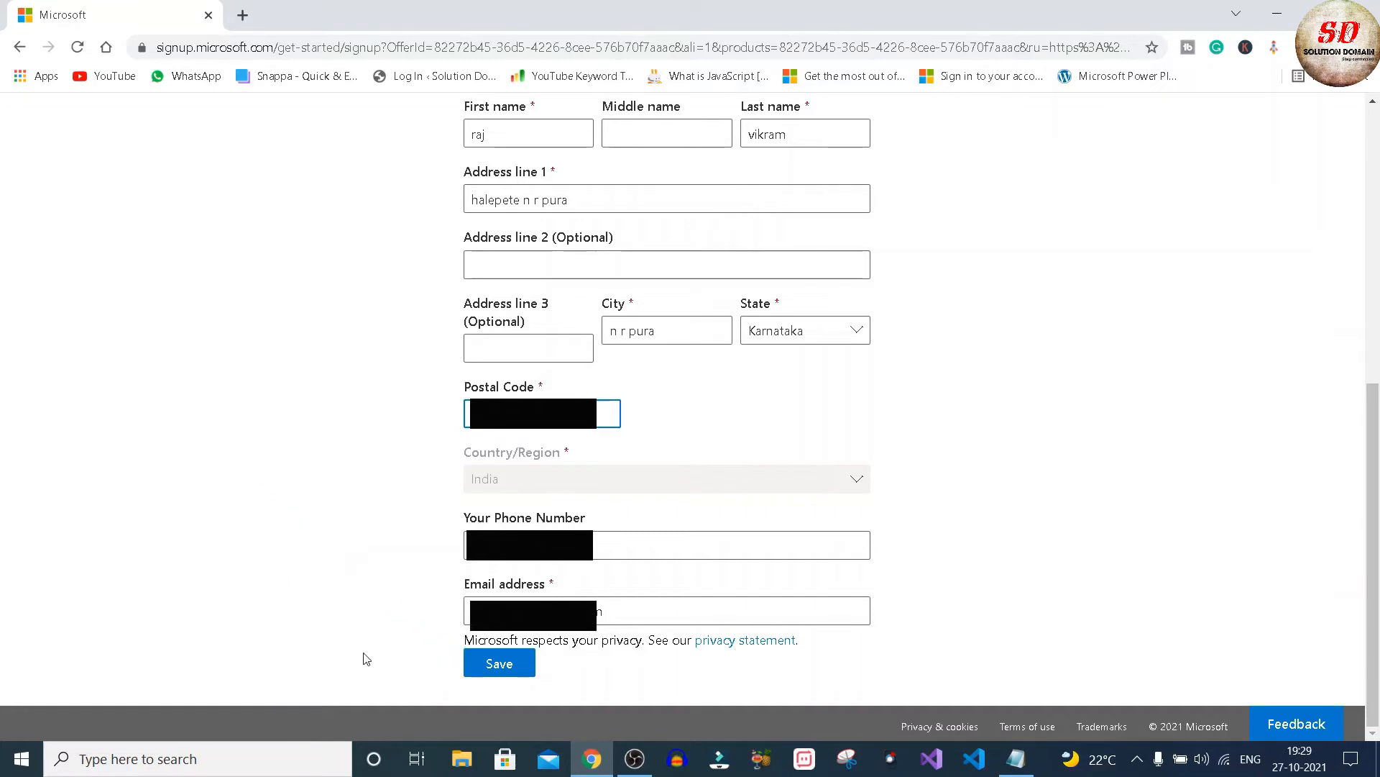
click(507, 667)
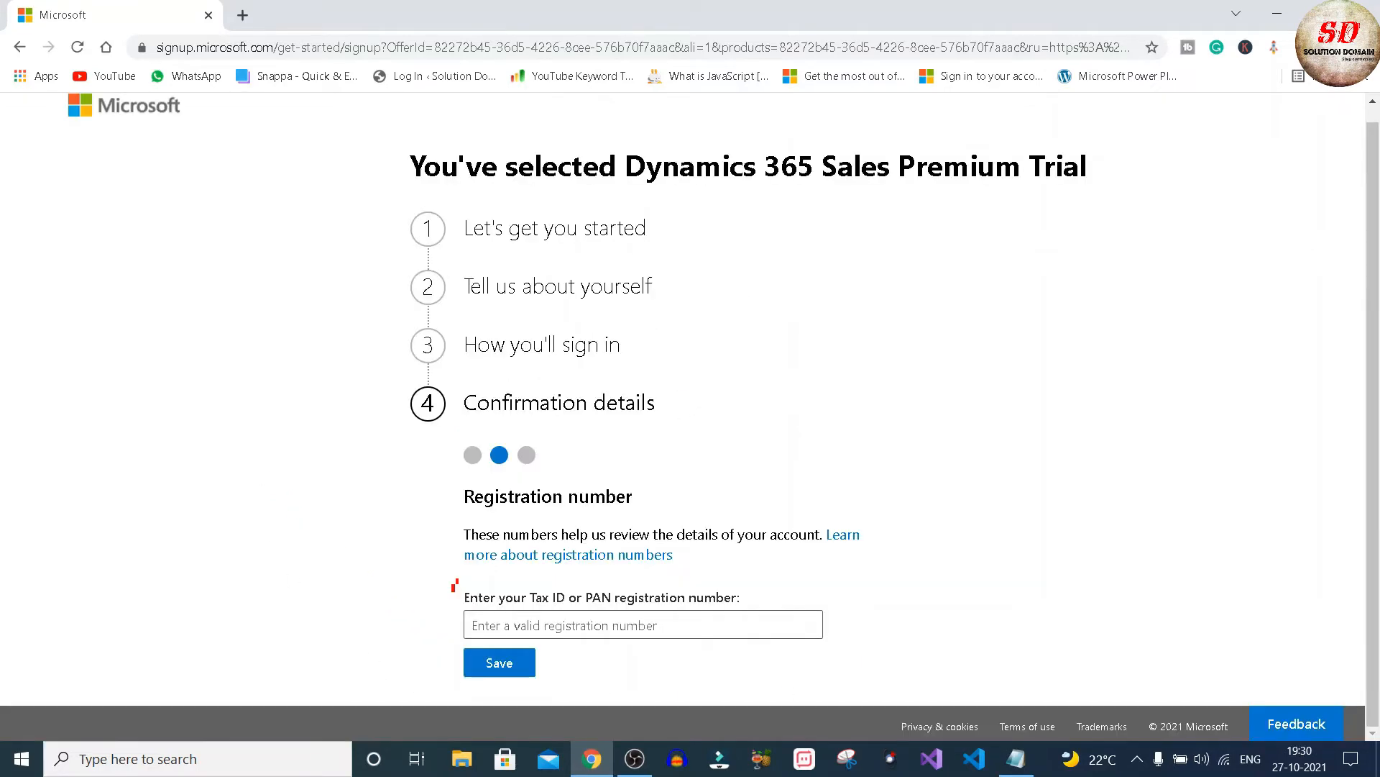
drag(456, 579, 810, 609)
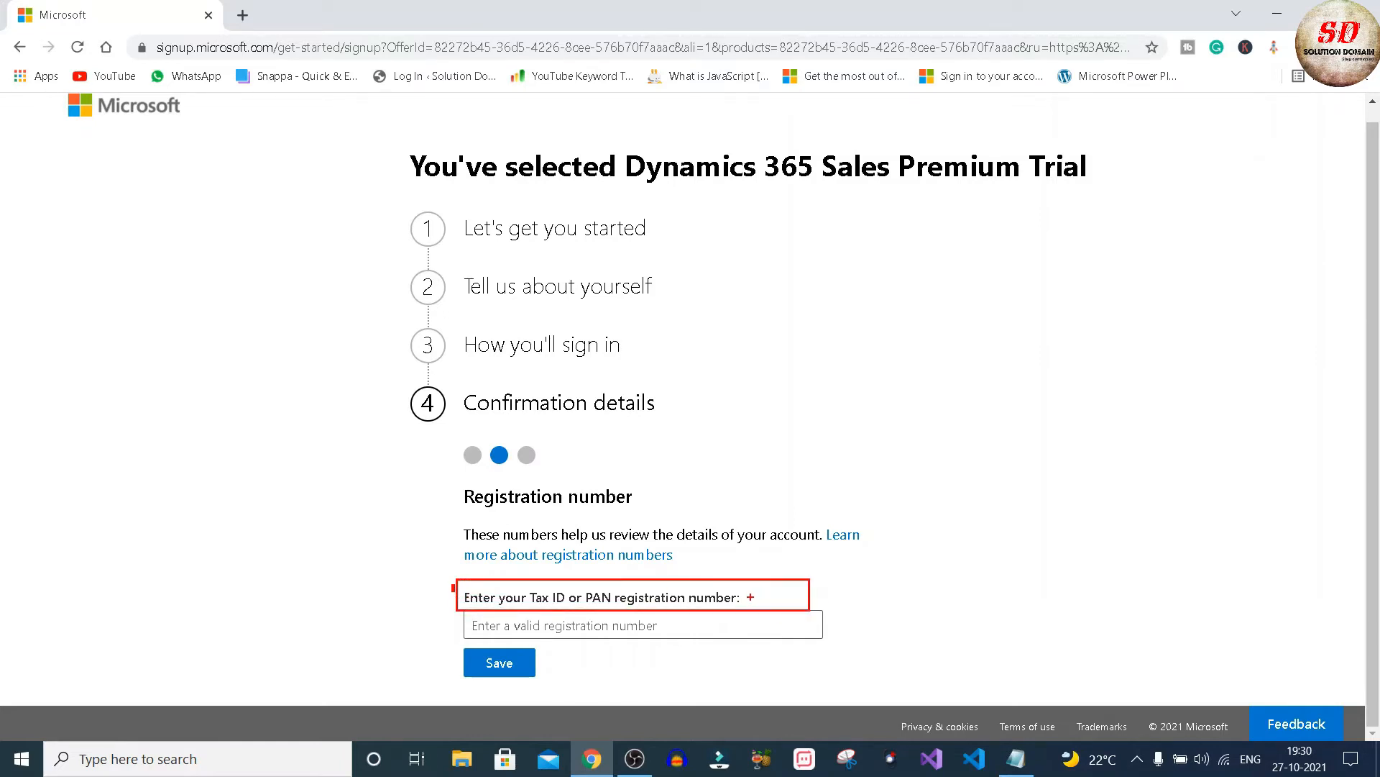
drag(754, 620, 1001, 415)
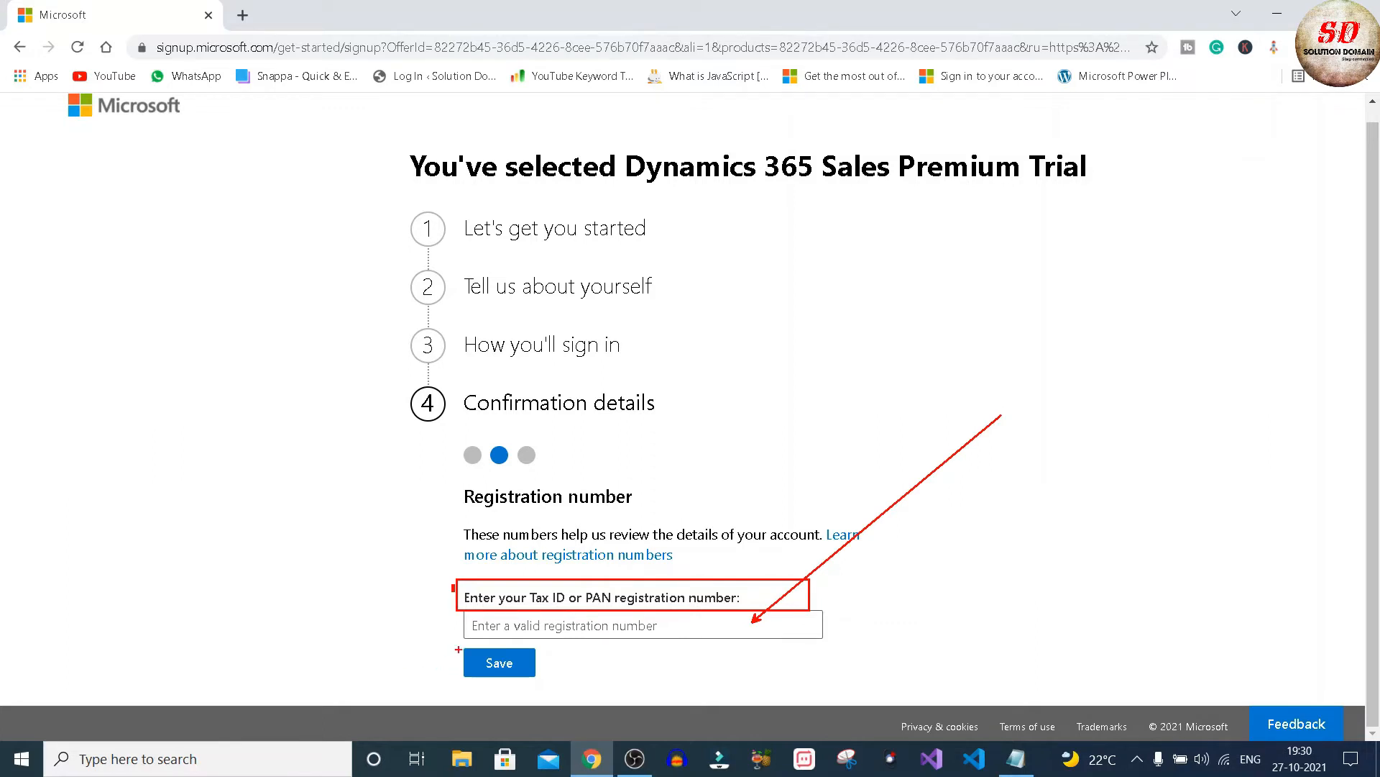
drag(458, 649, 188, 446)
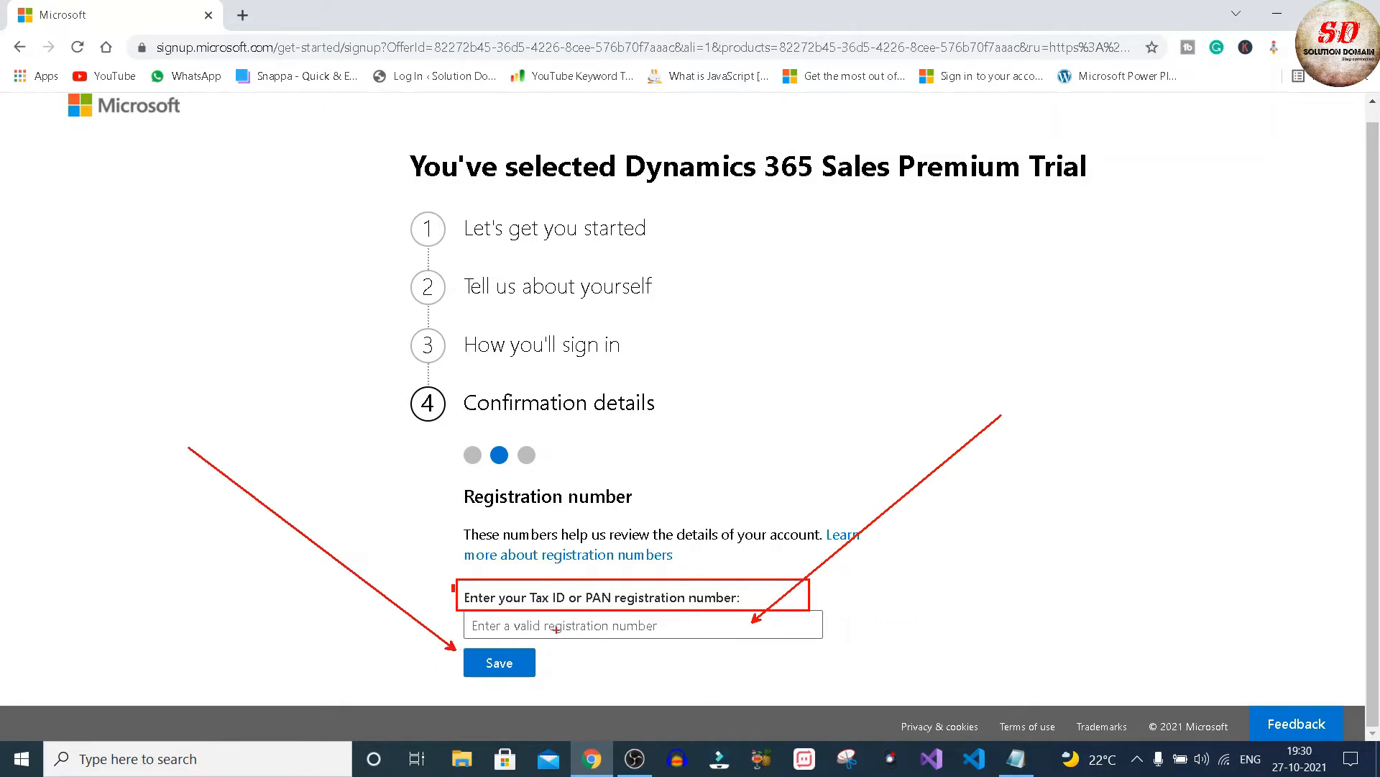
click(596, 631)
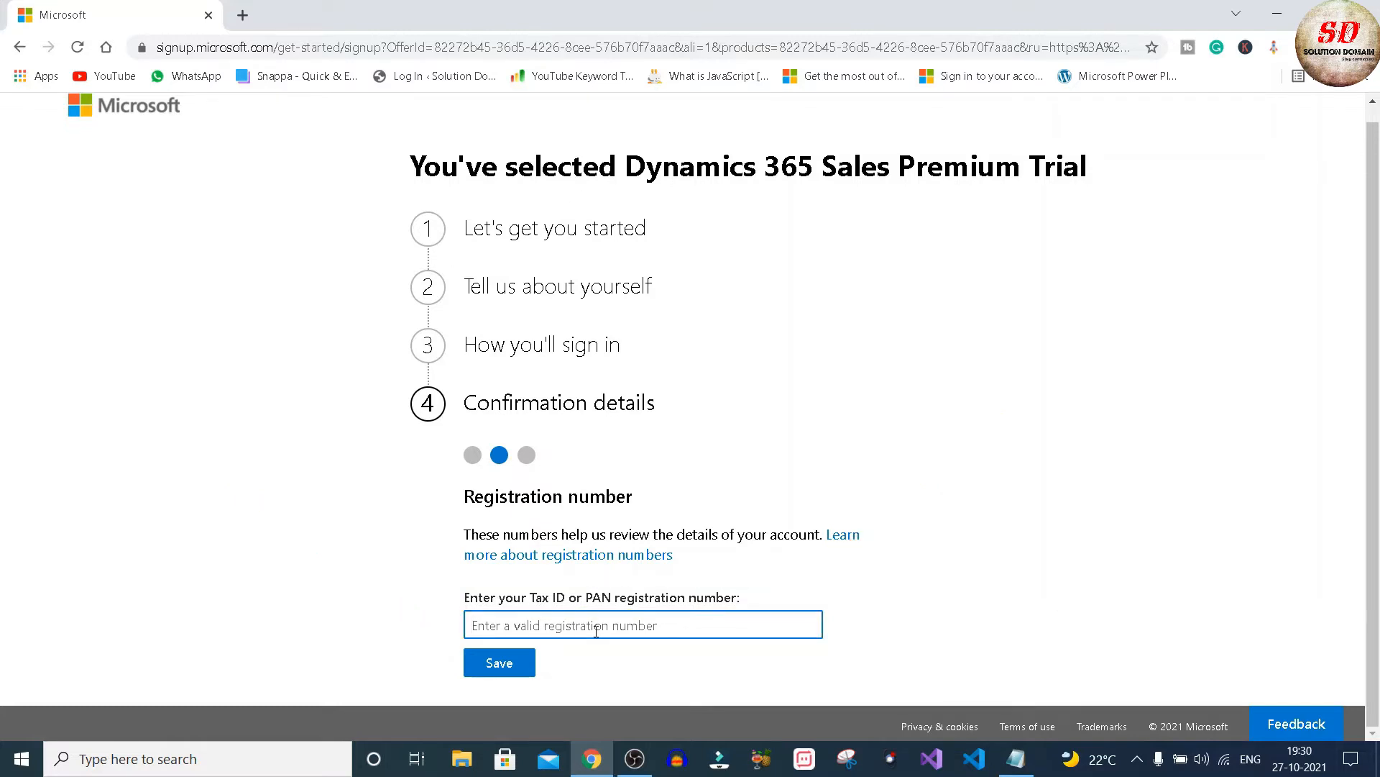
text(B)
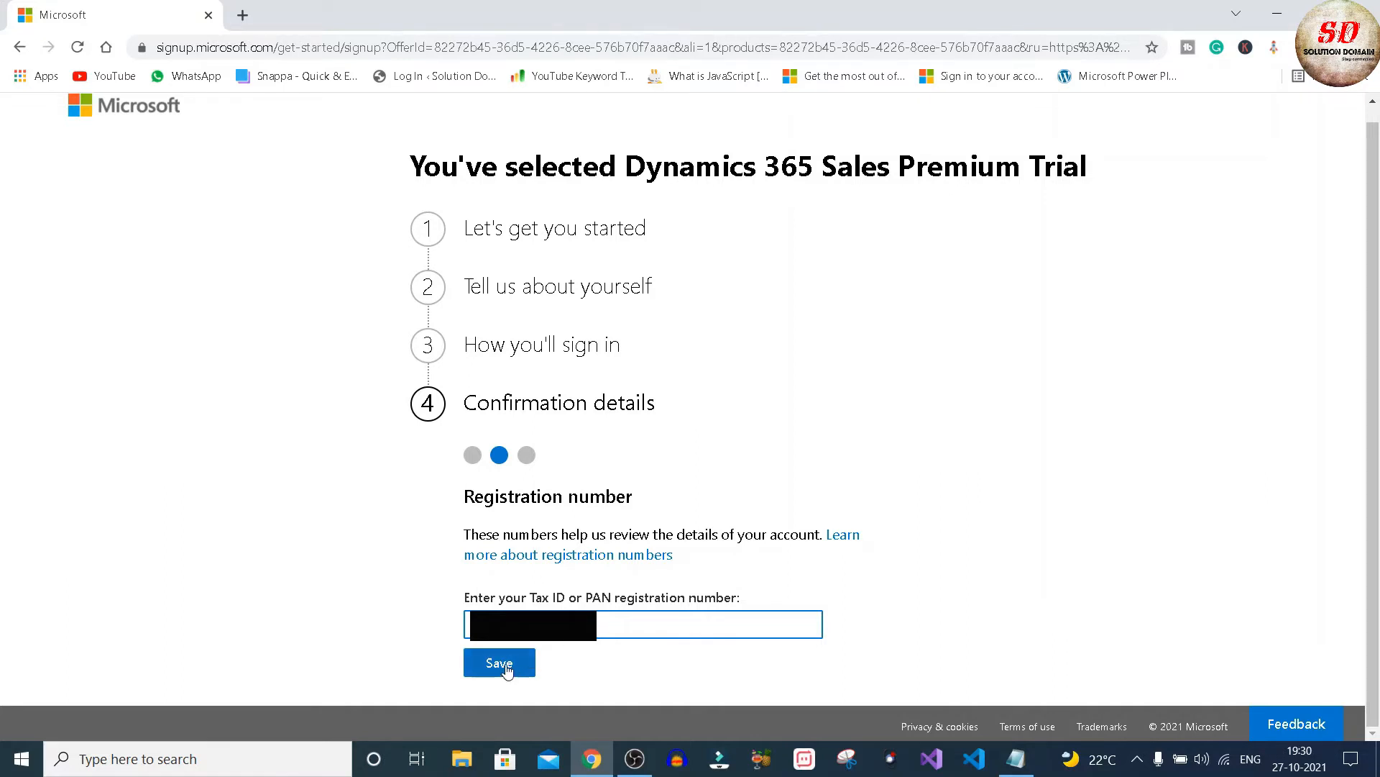
click(500, 663)
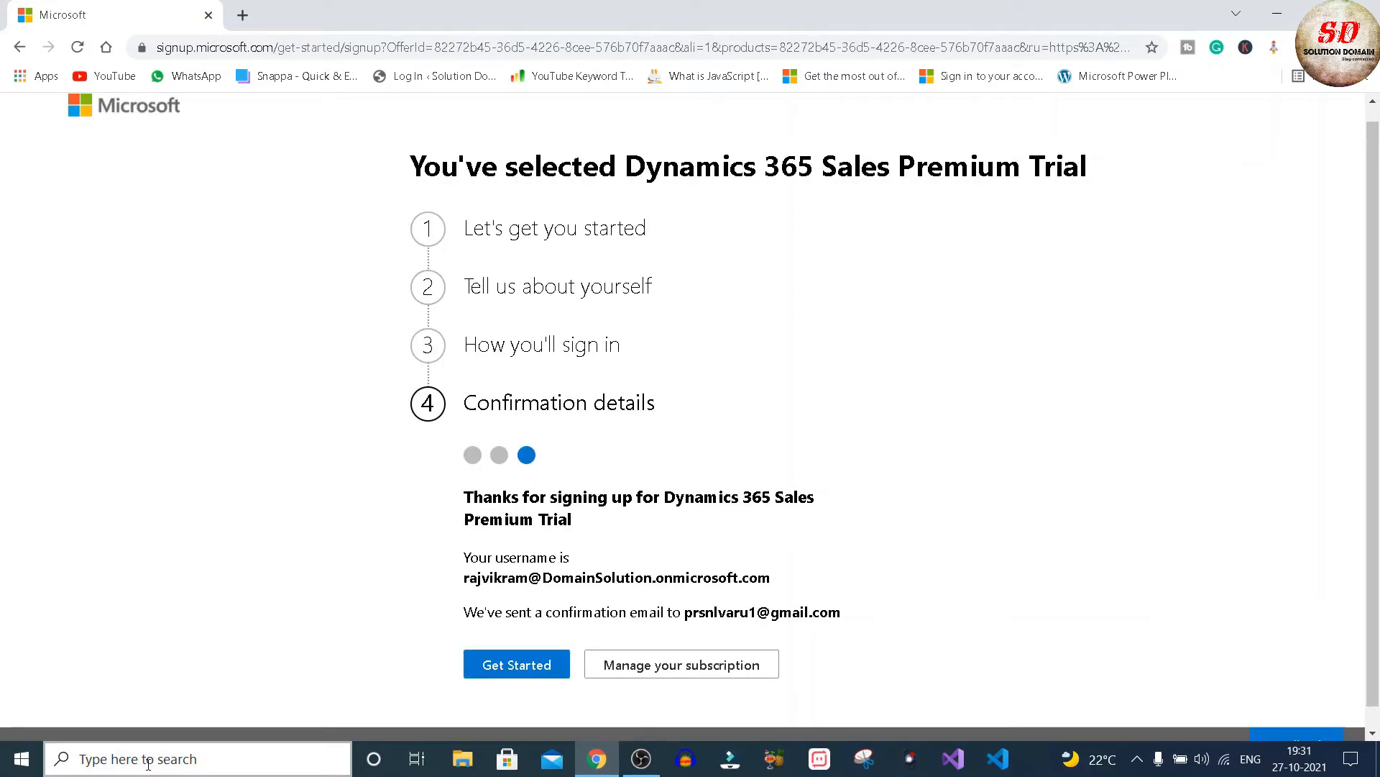
Step: Open Notepad and copy the "Your username is" label from the sign-up confirmation into a blank note
key(super+r)
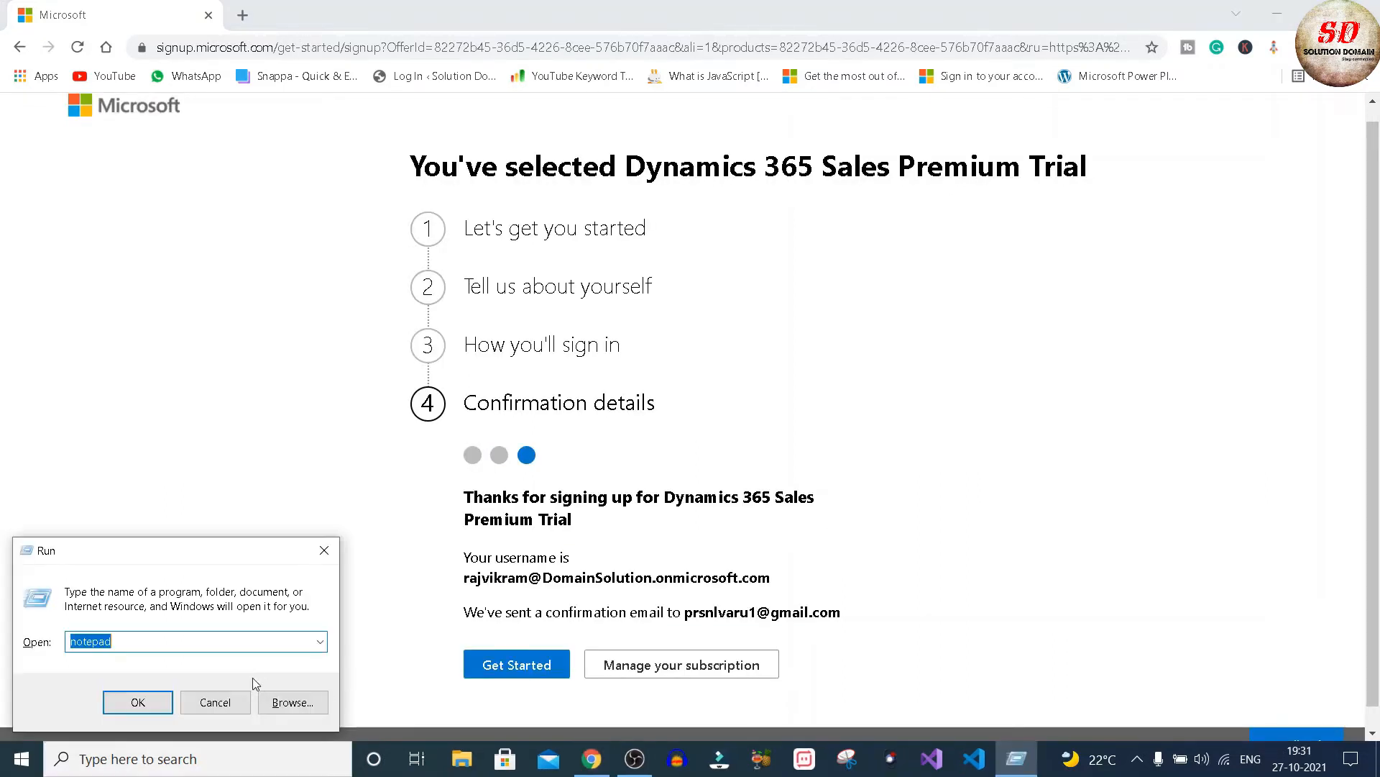
click(131, 704)
click(463, 530)
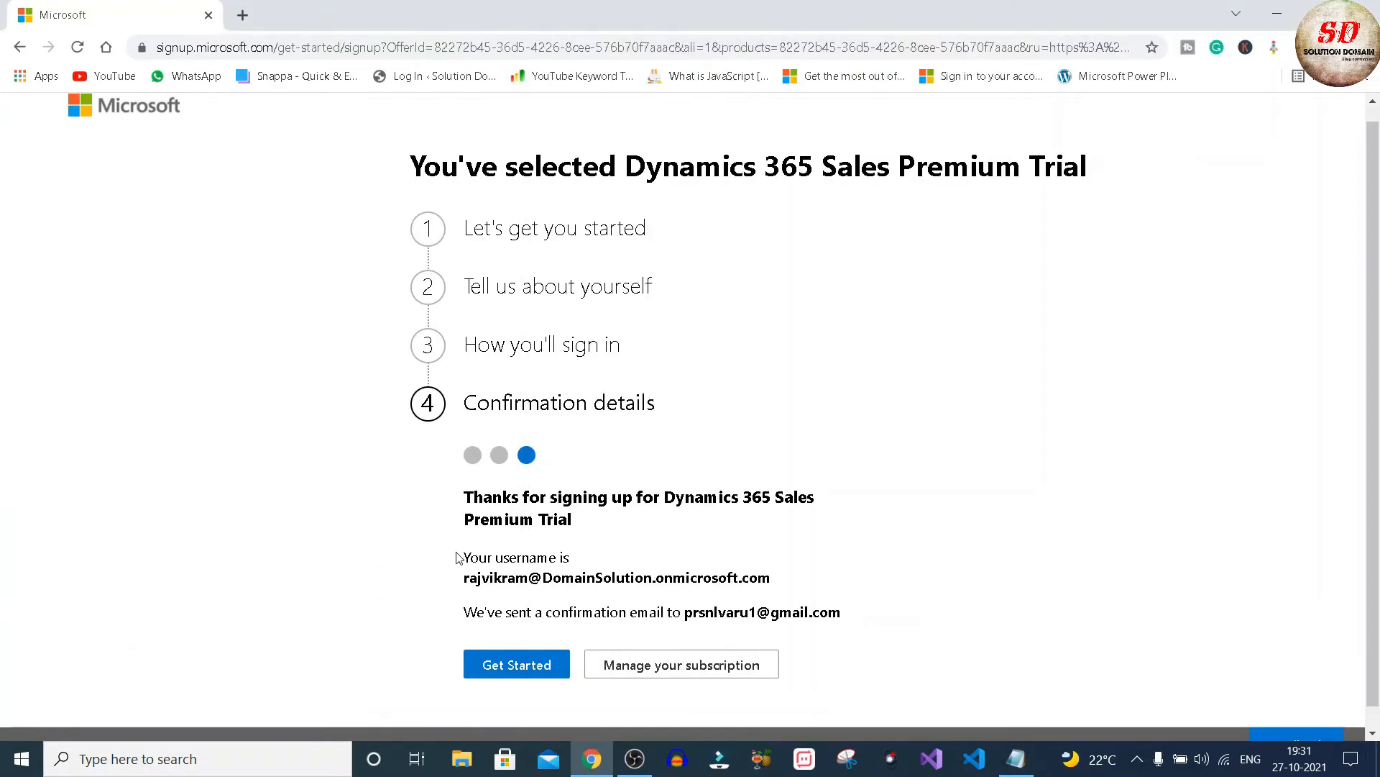
drag(464, 557, 575, 562)
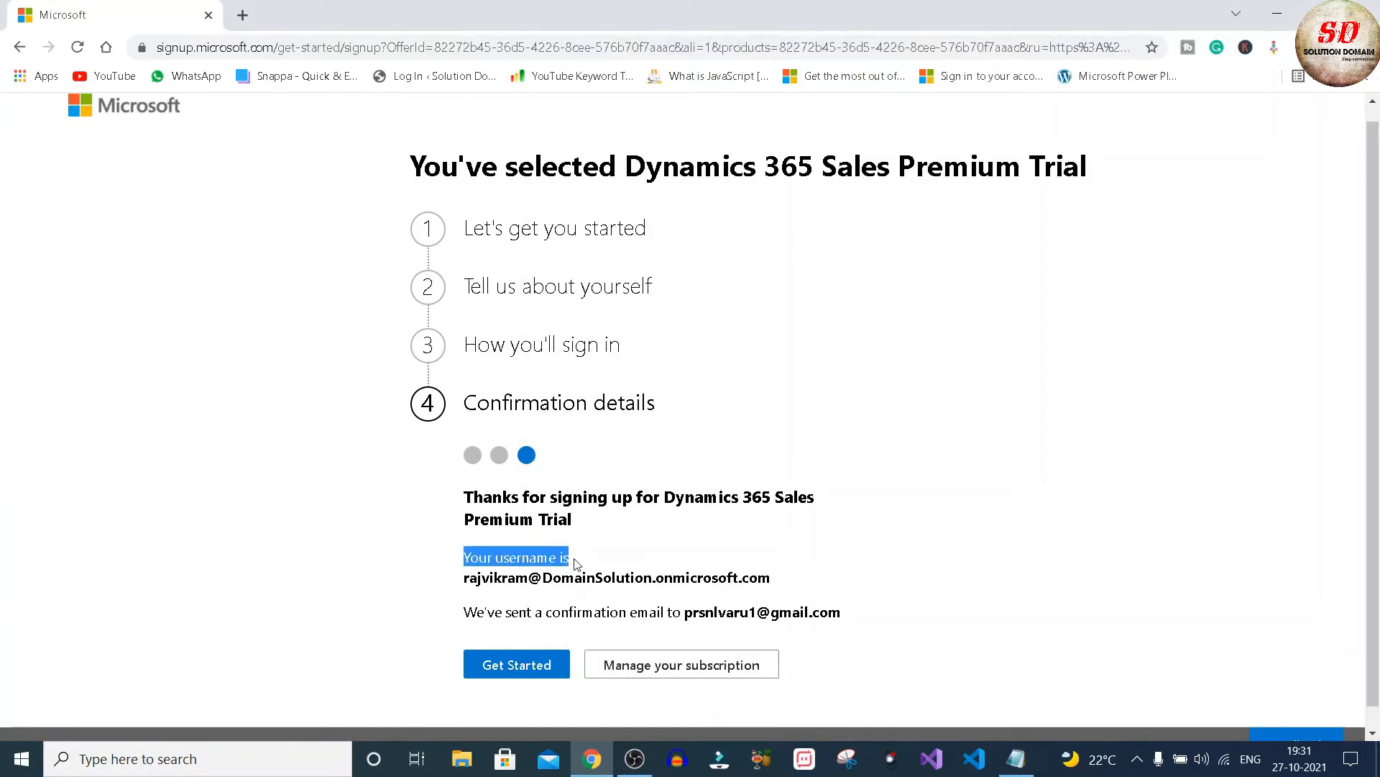
key(ctrl+c)
click(1016, 759)
key(ctrl+v)
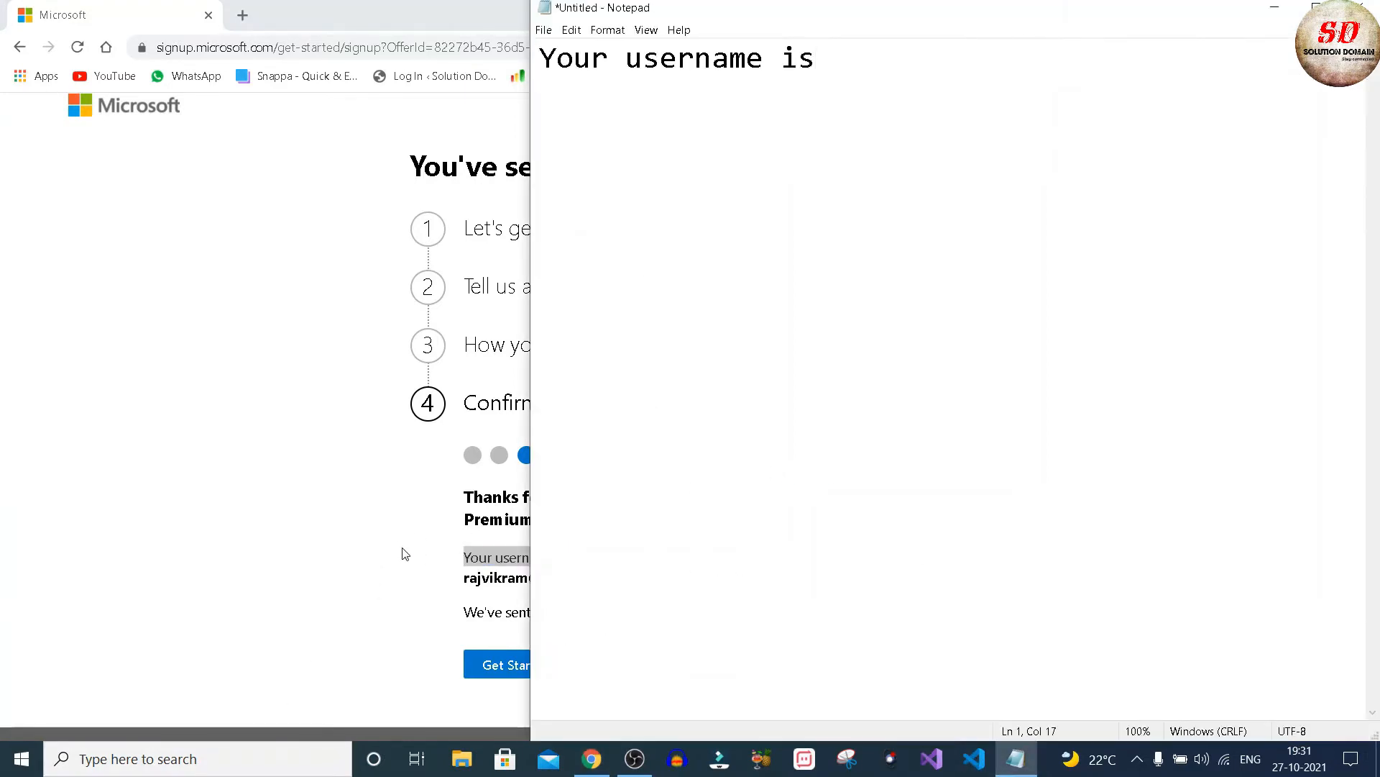
Step: Copy the account's full username from the sign-up confirmation onto the second line of the Notepad note
click(404, 553)
drag(464, 577, 772, 577)
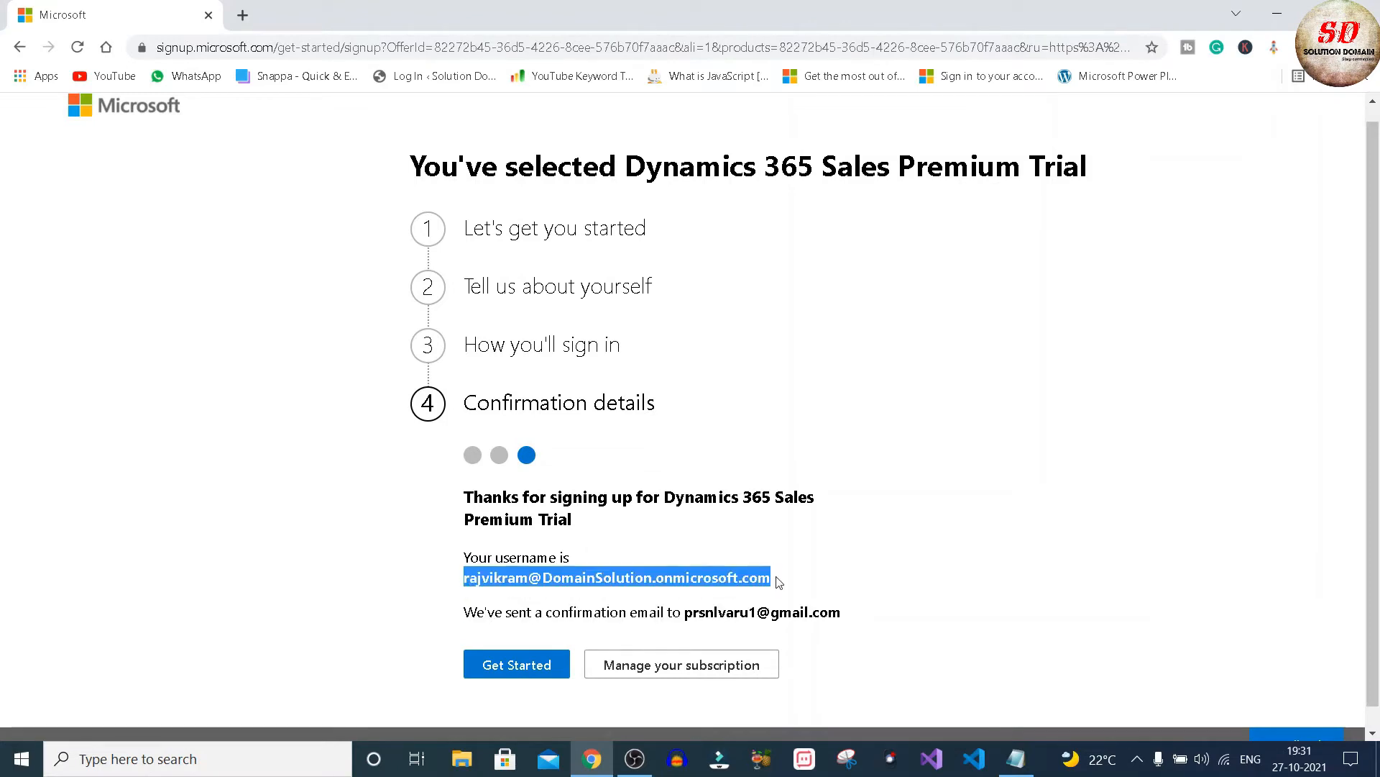
click(1016, 759)
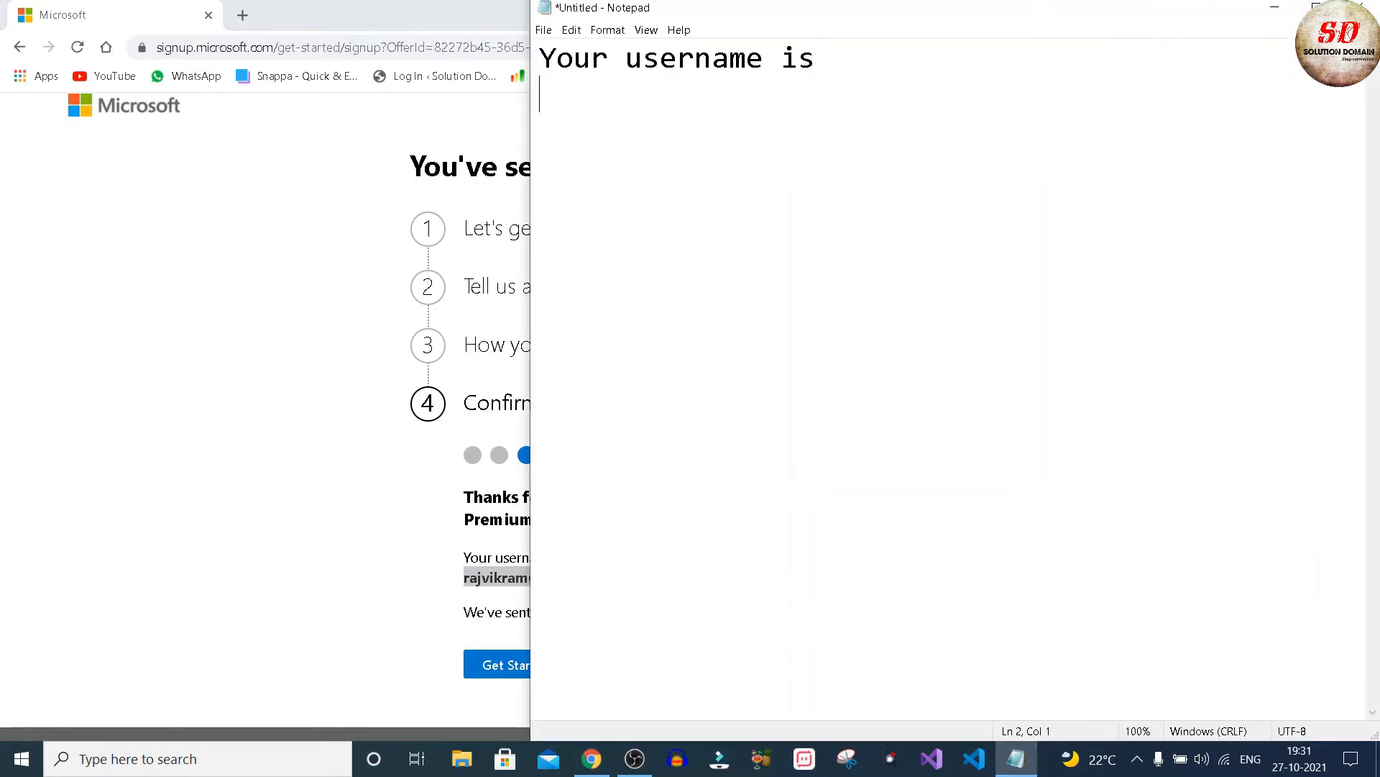
key(ctrl+v)
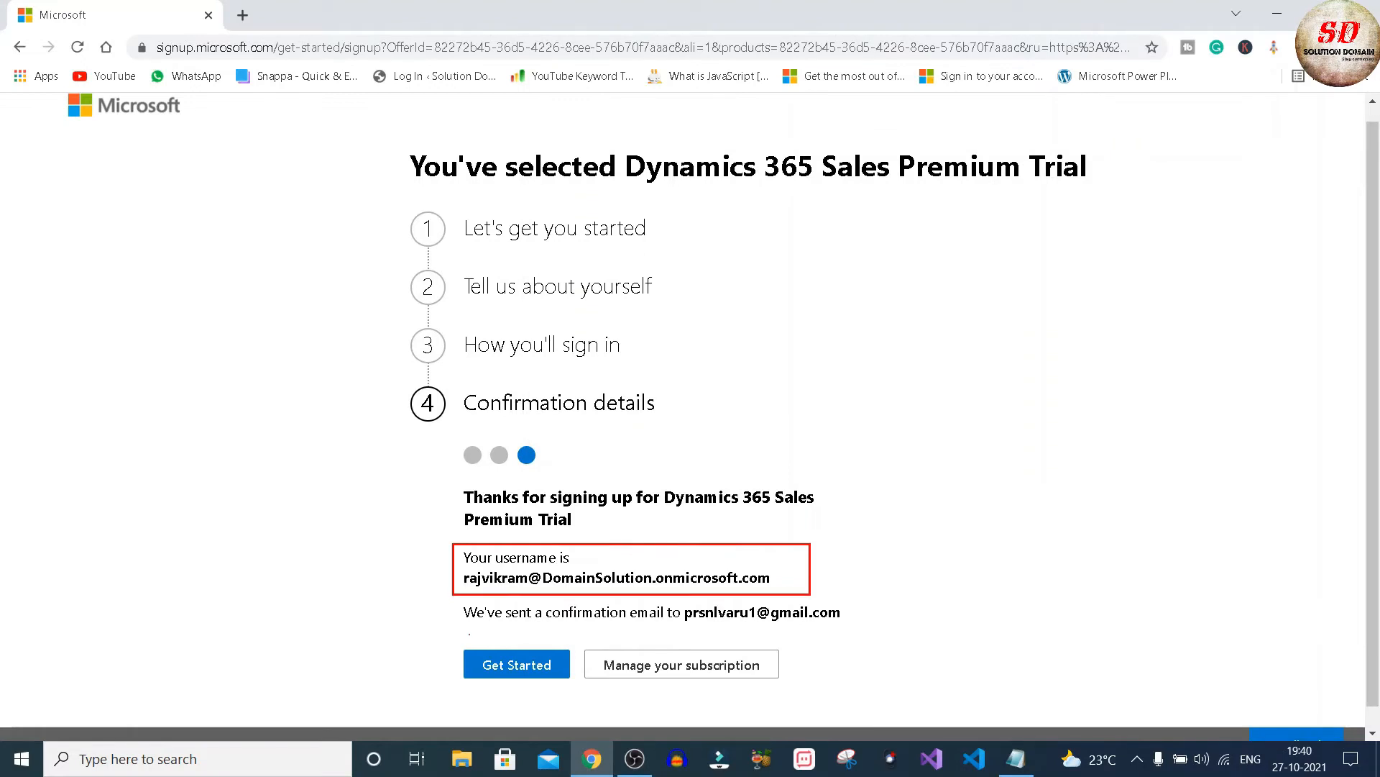
Step: Get started with the trial in the Power Platform admin center and dismiss the New environment form
drag(459, 649, 327, 521)
click(485, 664)
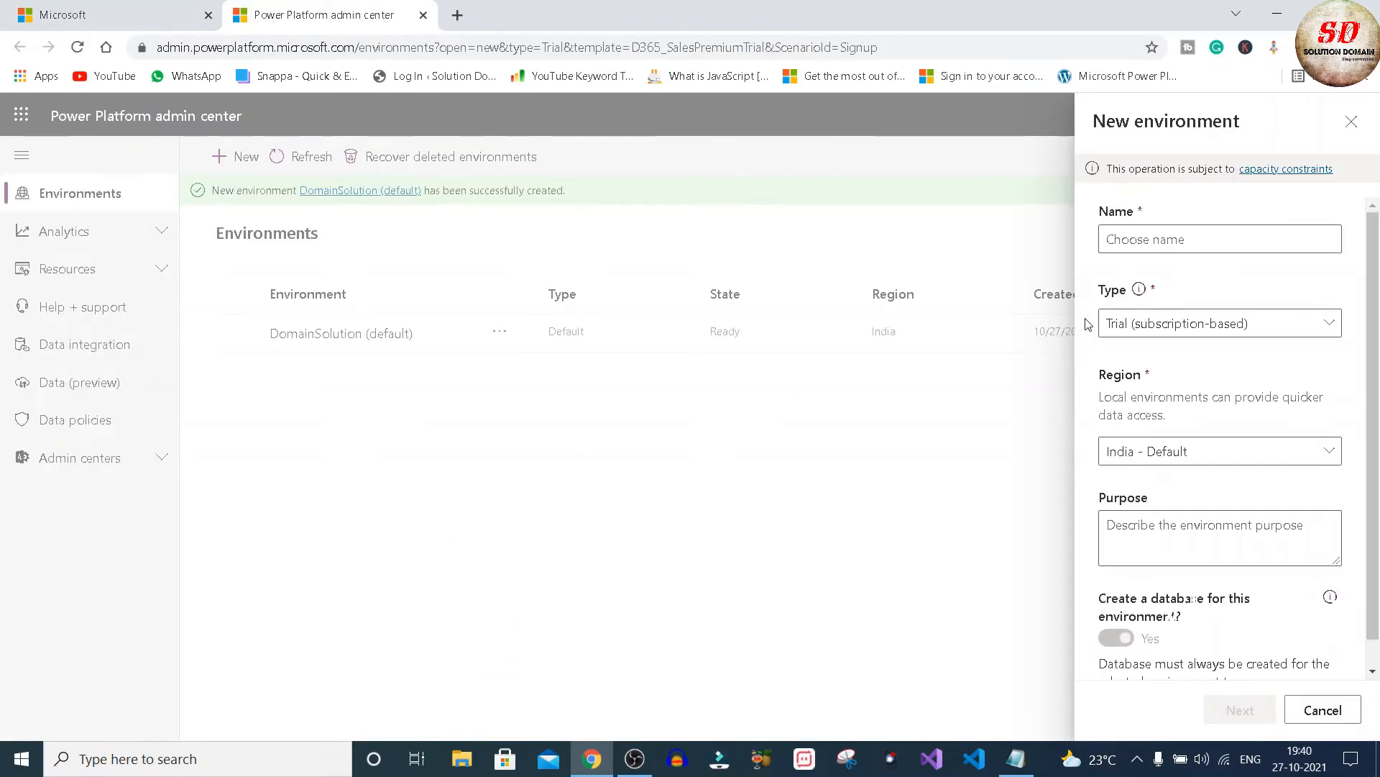
click(1351, 122)
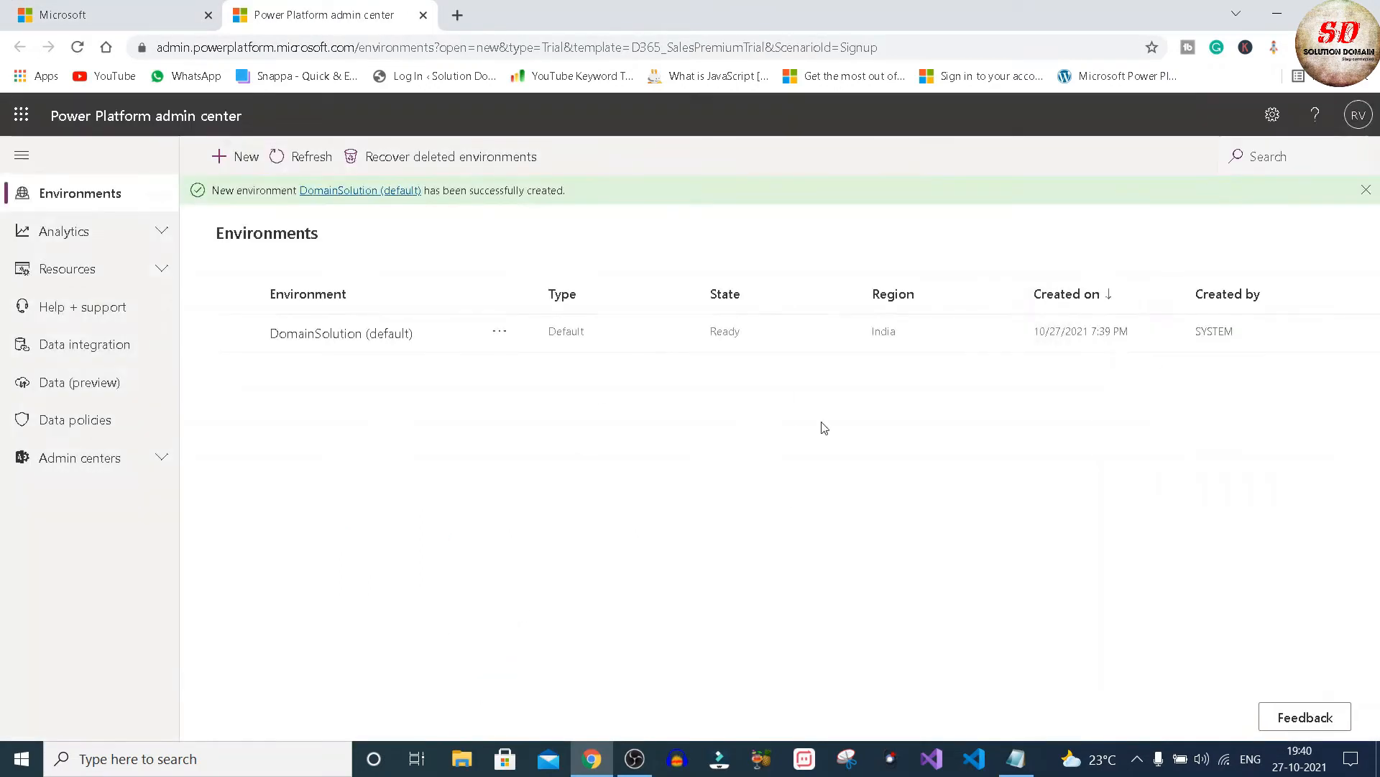
mouse_move(250, 306)
mouse_down()
mouse_move(826, 376)
mouse_move(1264, 351)
mouse_up()
drag(1184, 277, 1287, 365)
drag(1190, 325, 1118, 268)
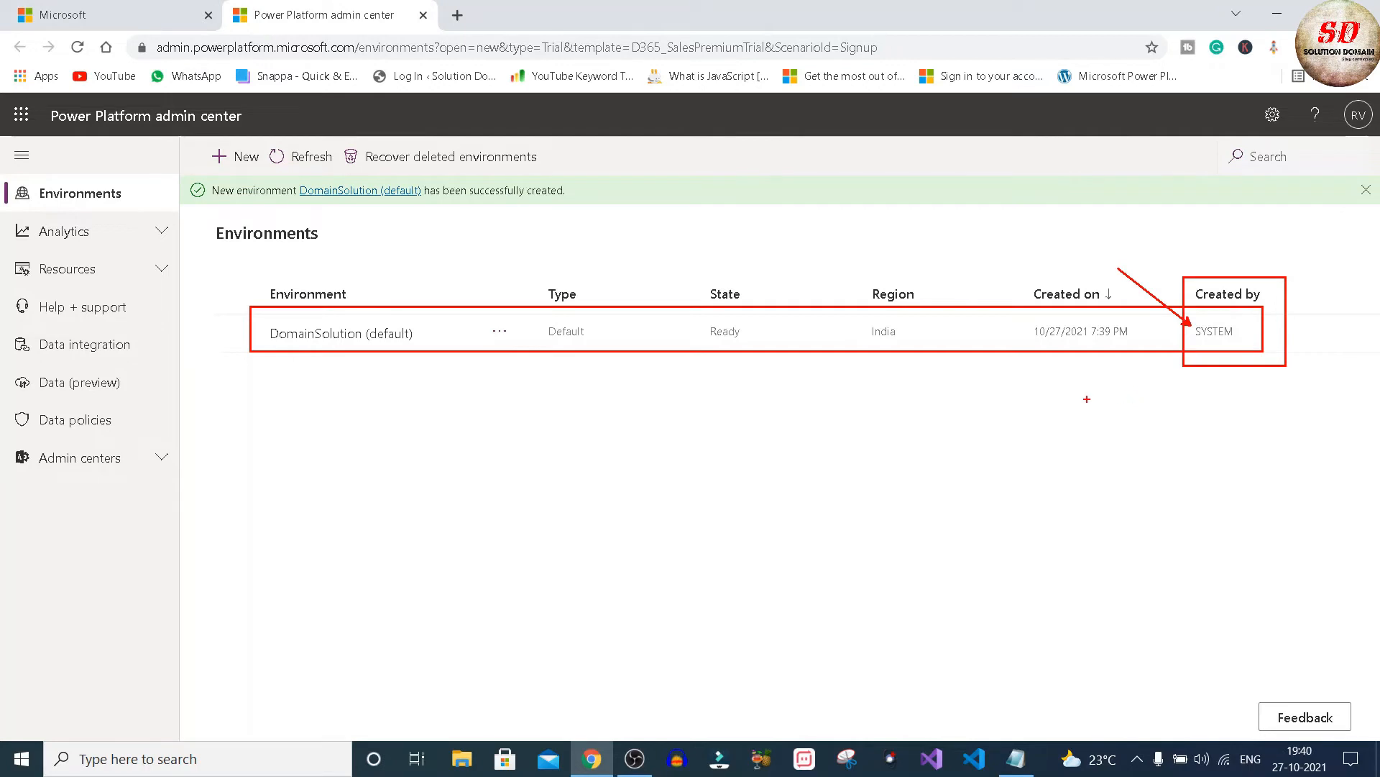
mouse_move(204, 139)
mouse_down()
mouse_move(216, 163)
mouse_move(265, 173)
mouse_move(149, 581)
mouse_up()
key(Escape)
Step: Start a new environment named DomainSolution, keeping the Trial (subscription-based) type and India region, and proceed to its database settings
click(230, 167)
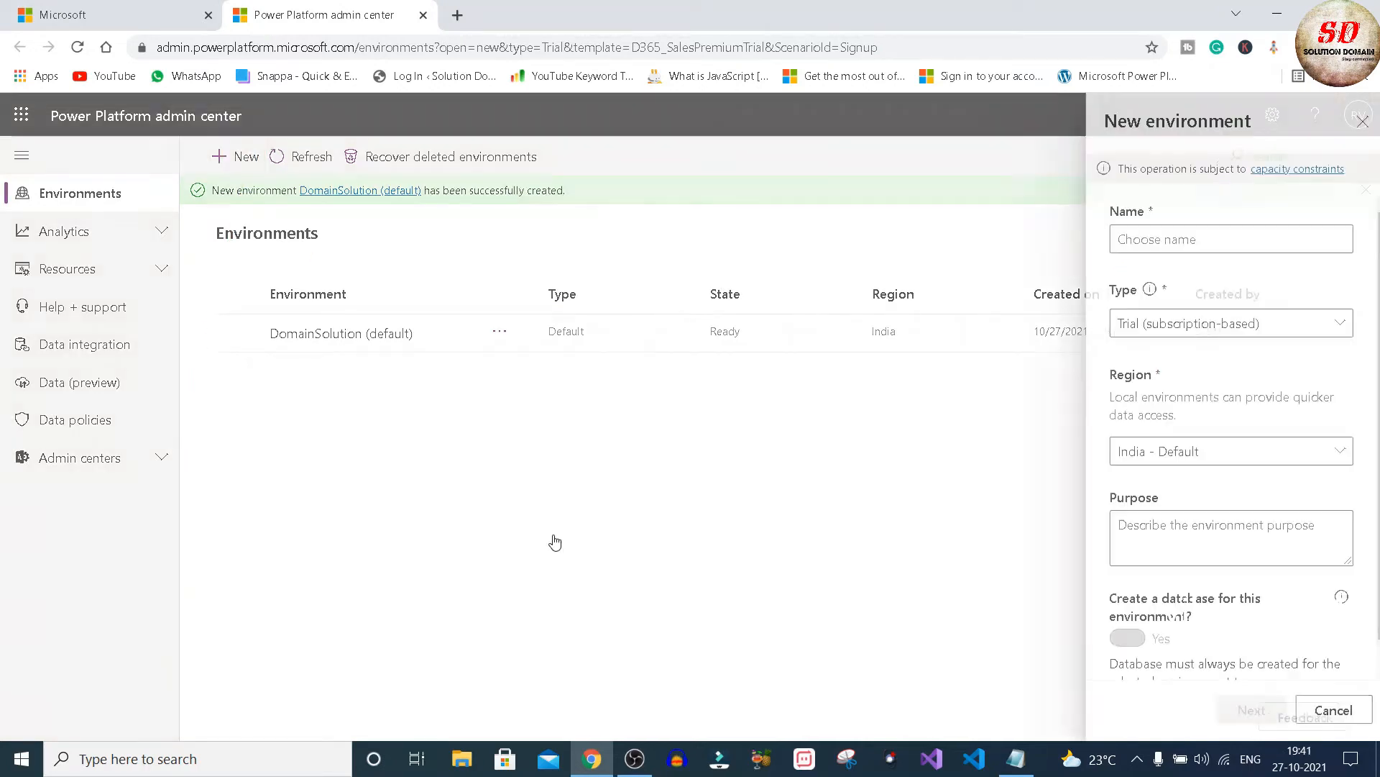
click(1172, 242)
text(Do)
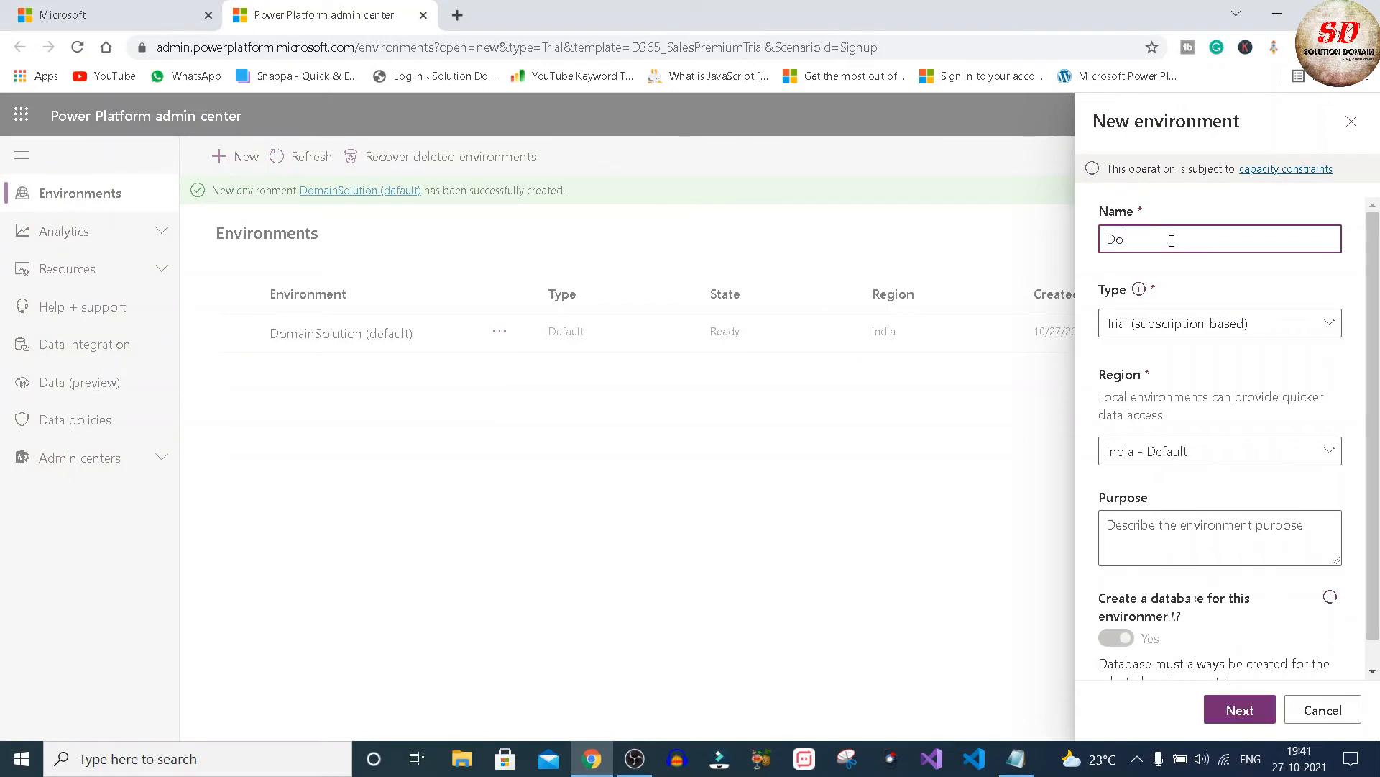
text(mainSolution)
scroll(1263, 570, down, 1)
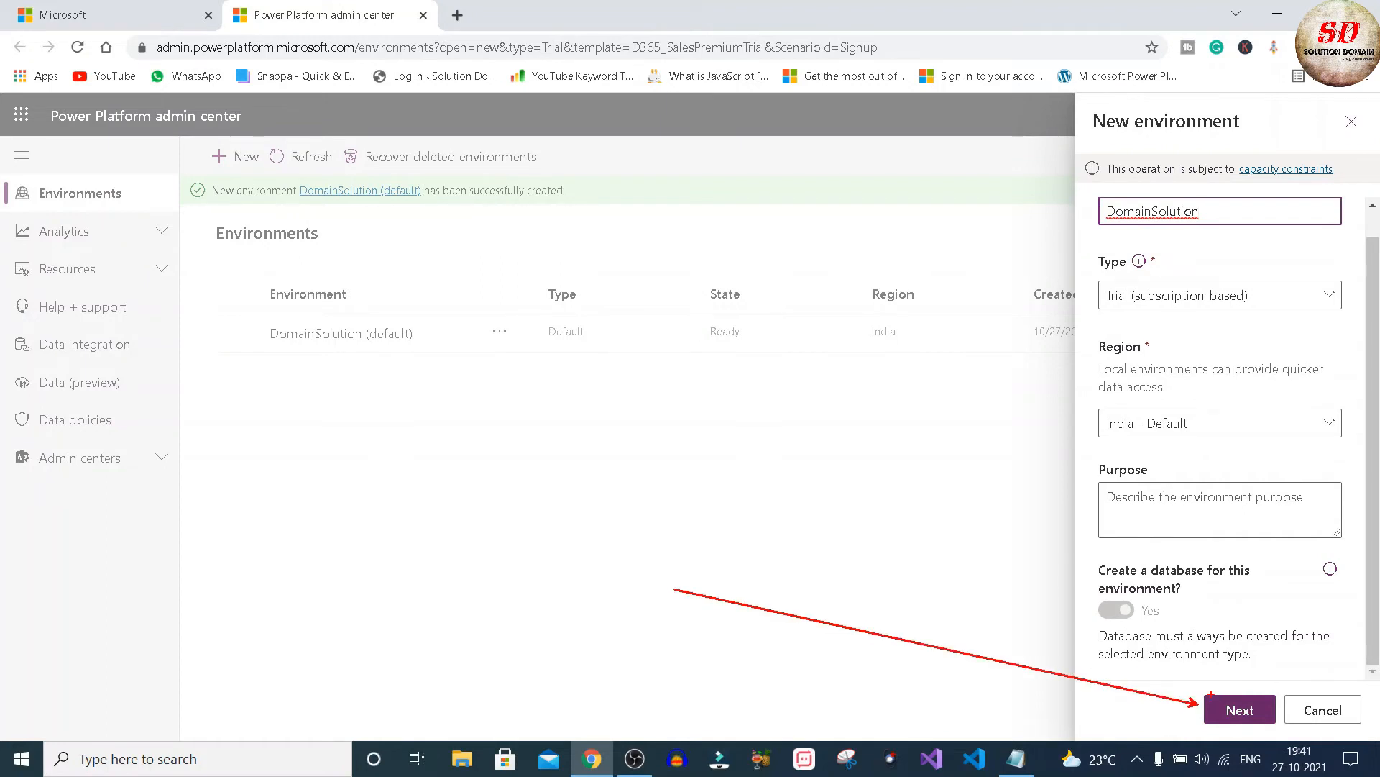
click(1213, 699)
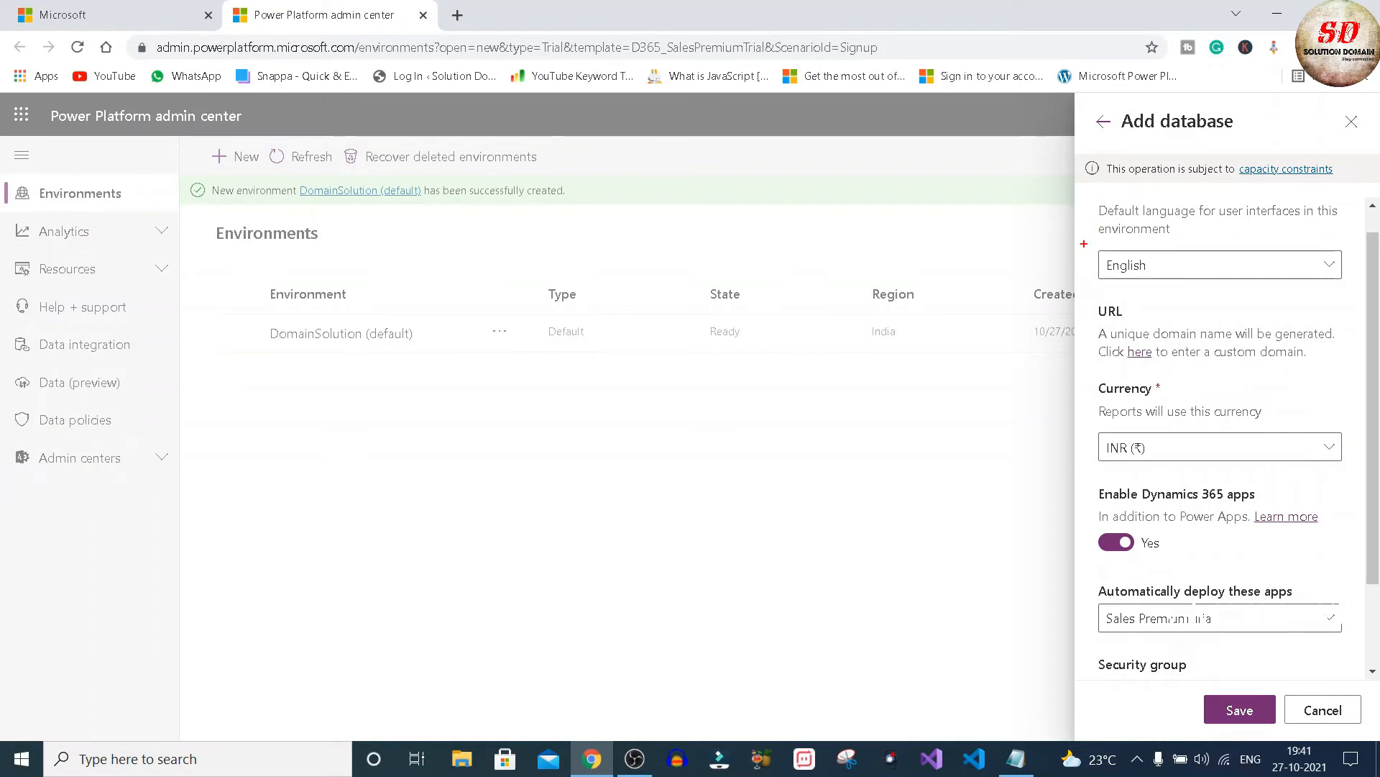
Step: Save the environment's database with English, INR currency, Dynamics 365 apps enabled and Sales Premium Trial deployed automatically
drag(1085, 239, 1190, 282)
drag(1088, 415, 1168, 468)
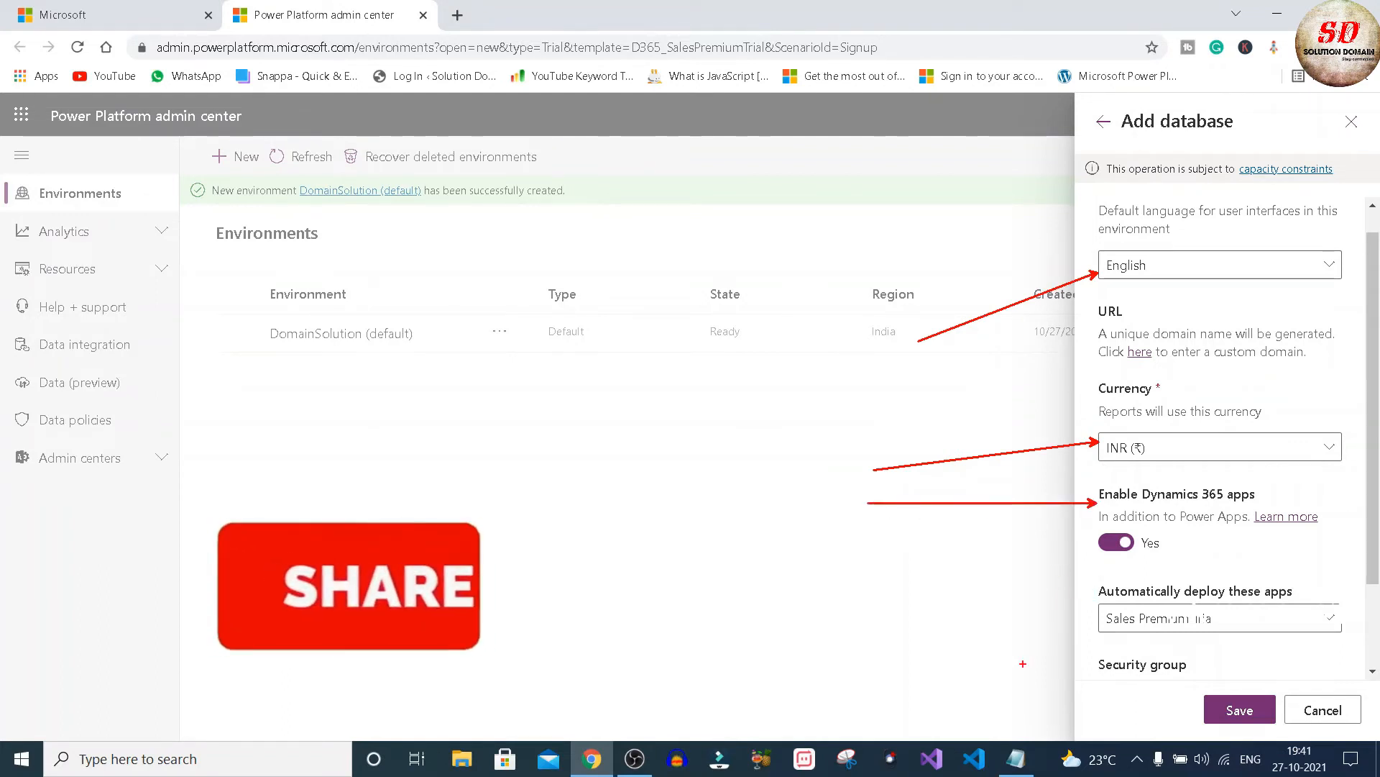
scroll(1339, 443, down, 2)
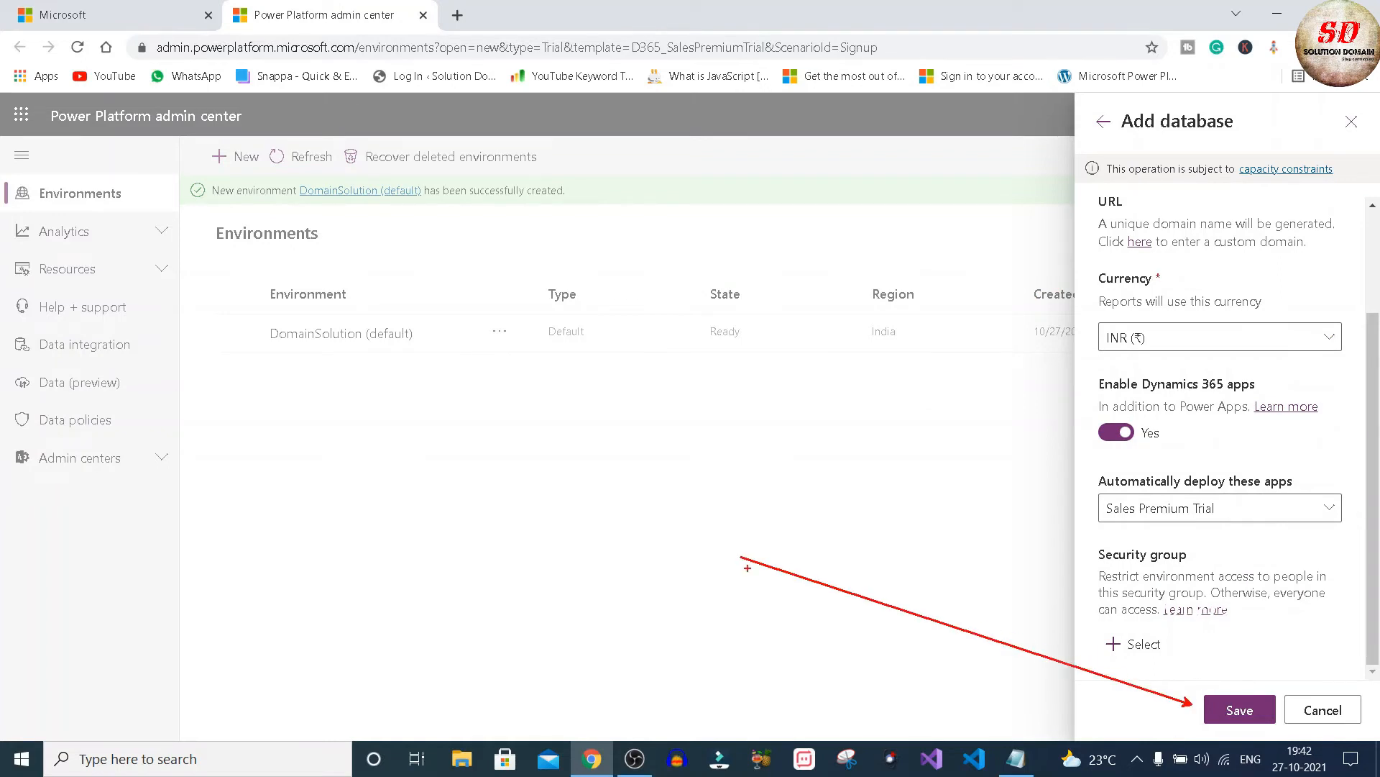
click(1230, 710)
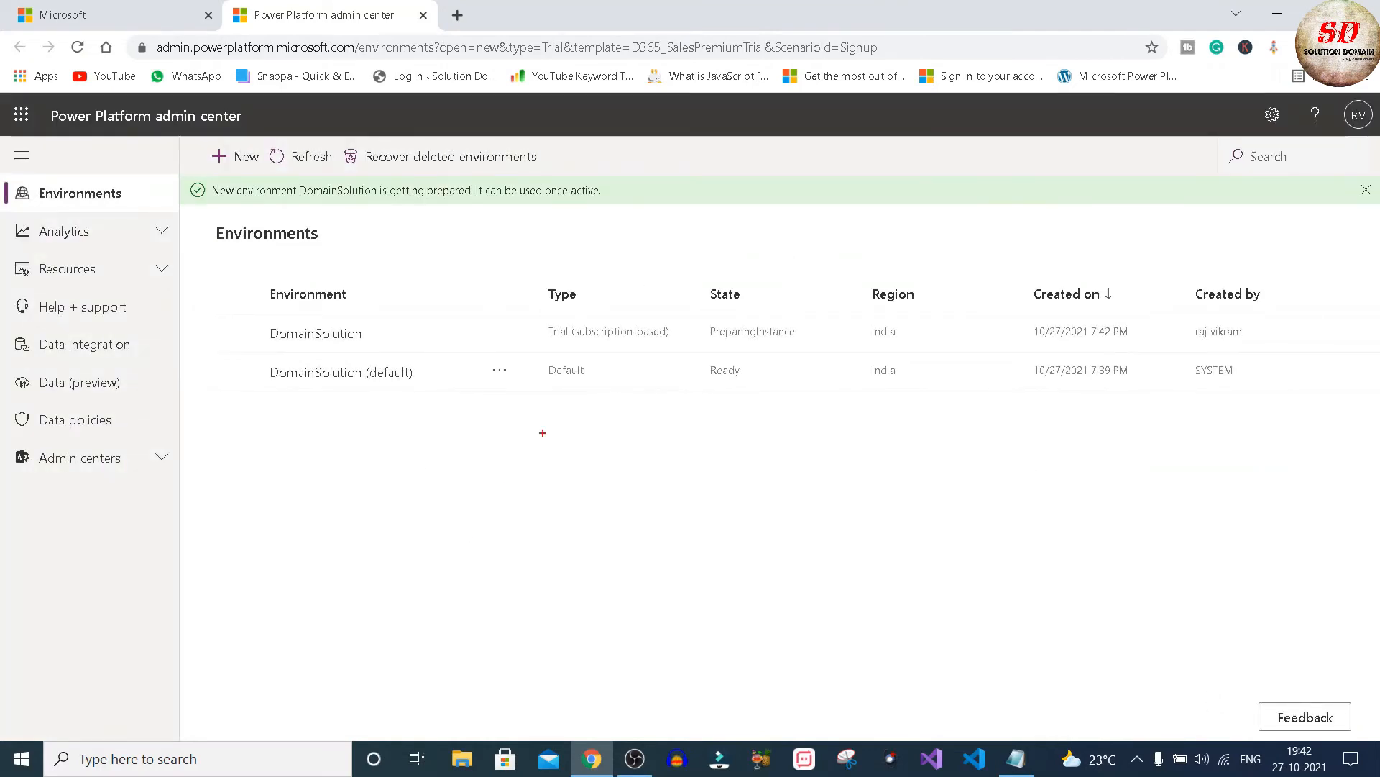
mouse_move(253, 317)
mouse_down()
mouse_move(373, 350)
mouse_move(1277, 344)
mouse_up()
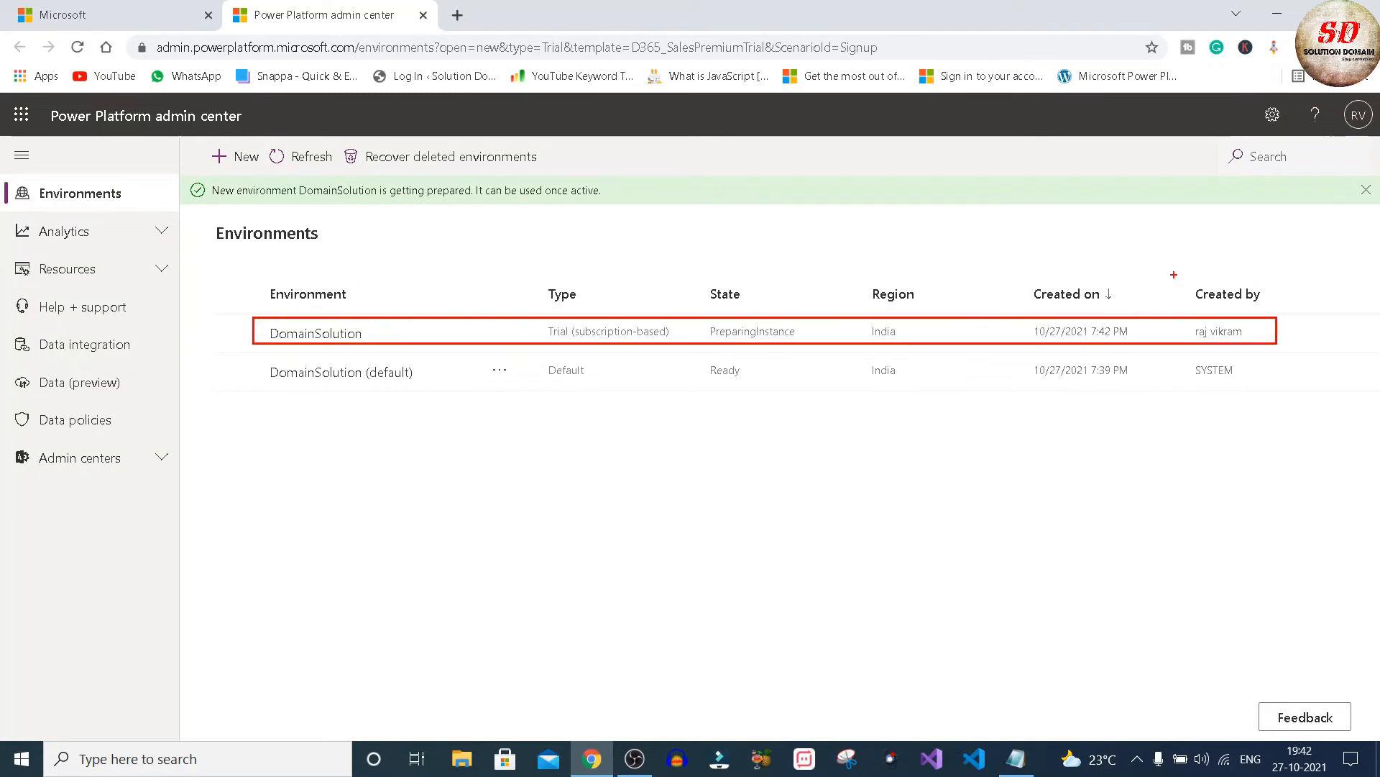
mouse_move(1186, 265)
mouse_down()
mouse_move(1217, 352)
mouse_move(1284, 348)
mouse_up()
drag(1197, 324, 1069, 243)
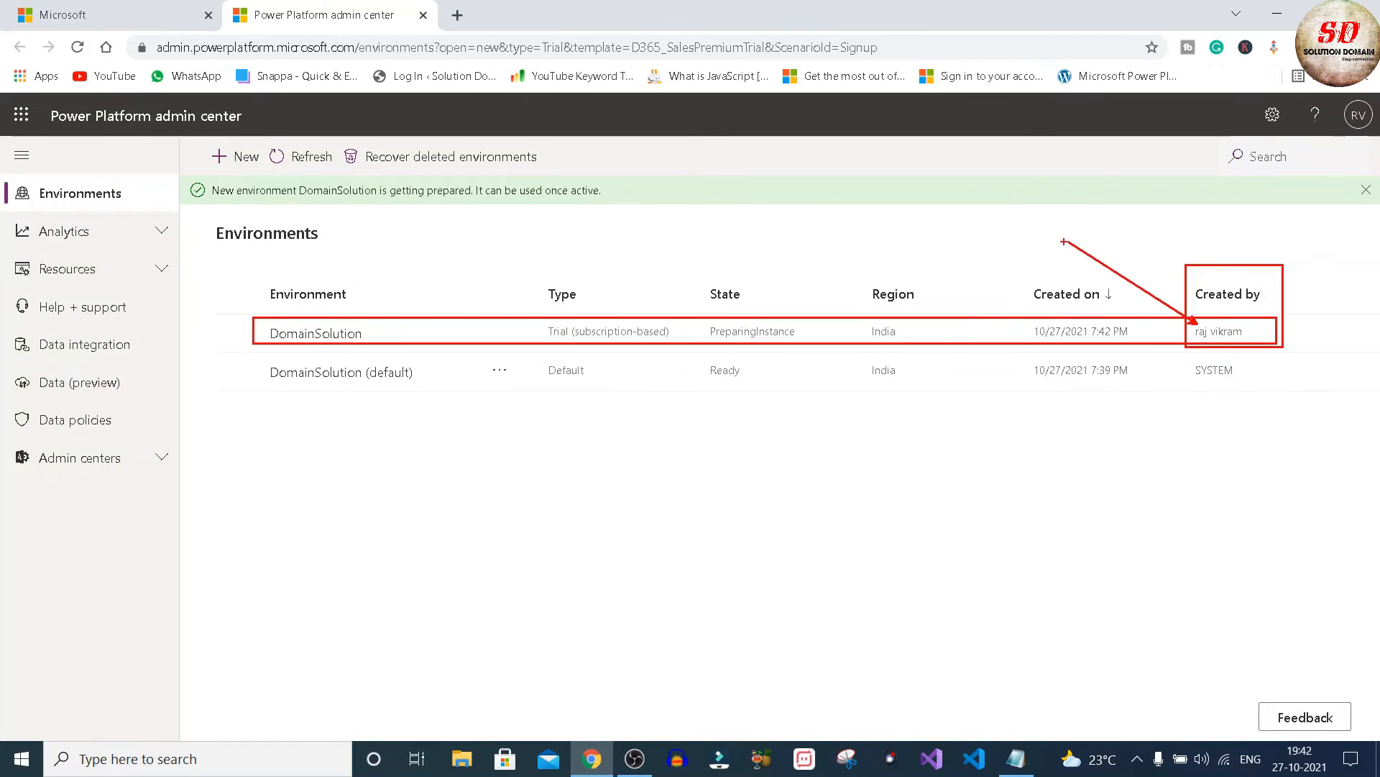
key(Escape)
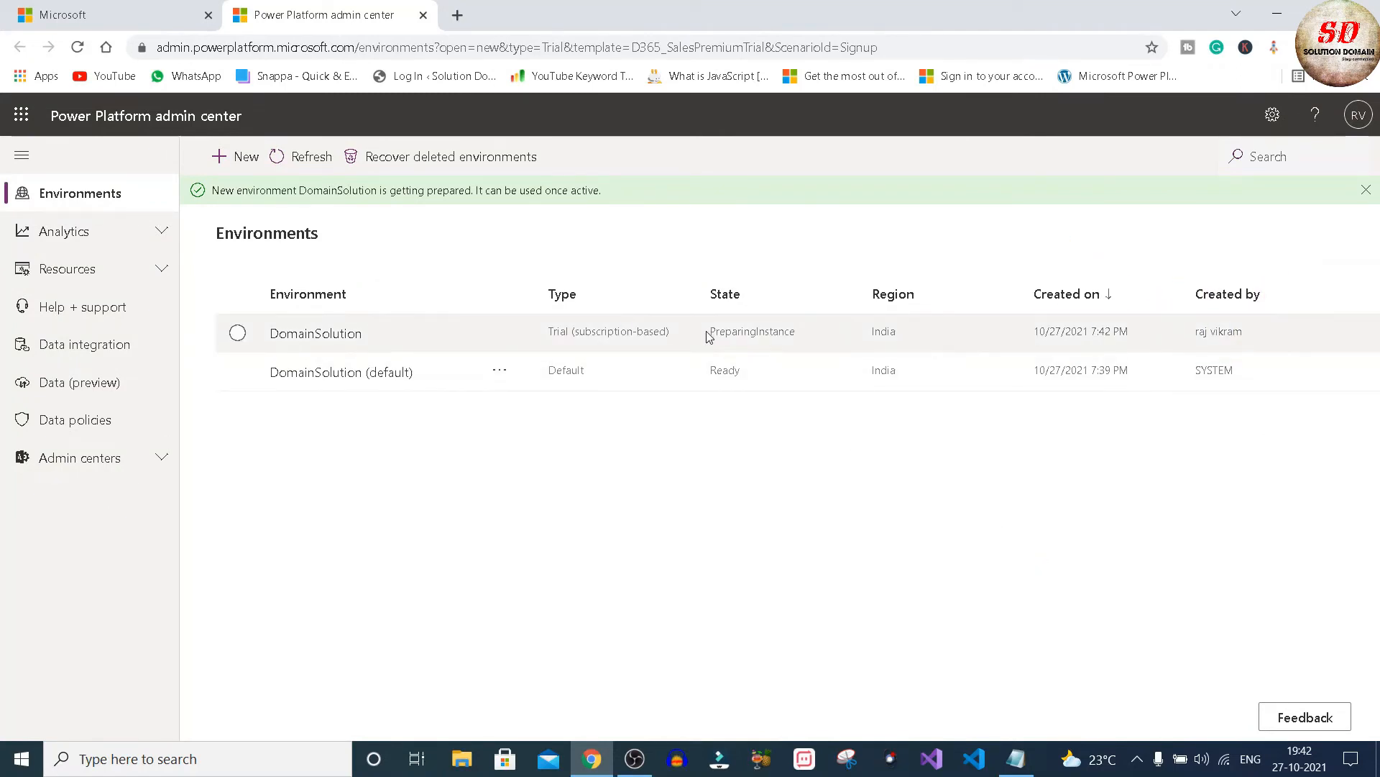
mouse_move(696, 276)
mouse_down()
mouse_move(749, 345)
mouse_move(810, 345)
mouse_up()
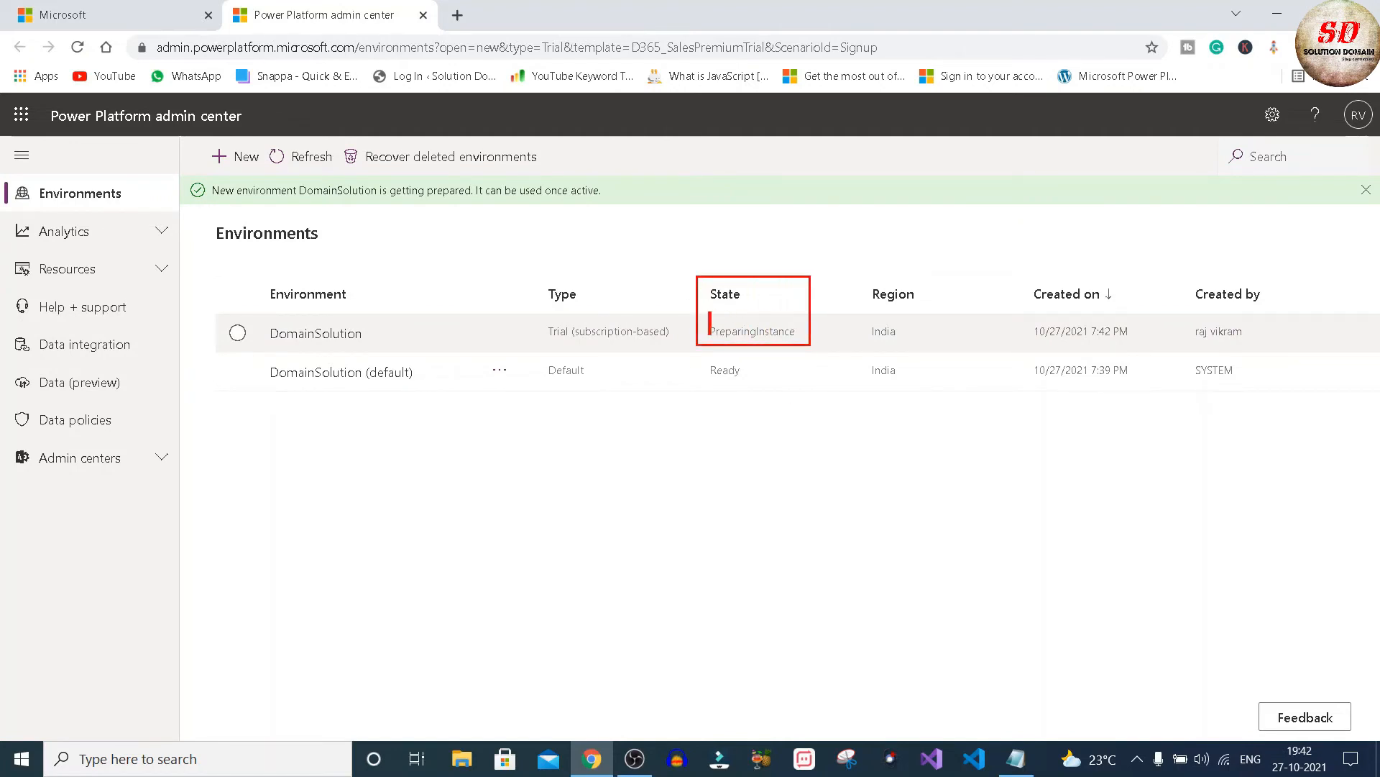
Step: Refresh the environments list to update the state of the DomainSolution trial environment
mouse_move(709, 335)
mouse_down()
mouse_move(731, 352)
mouse_move(800, 353)
mouse_up()
key(Escape)
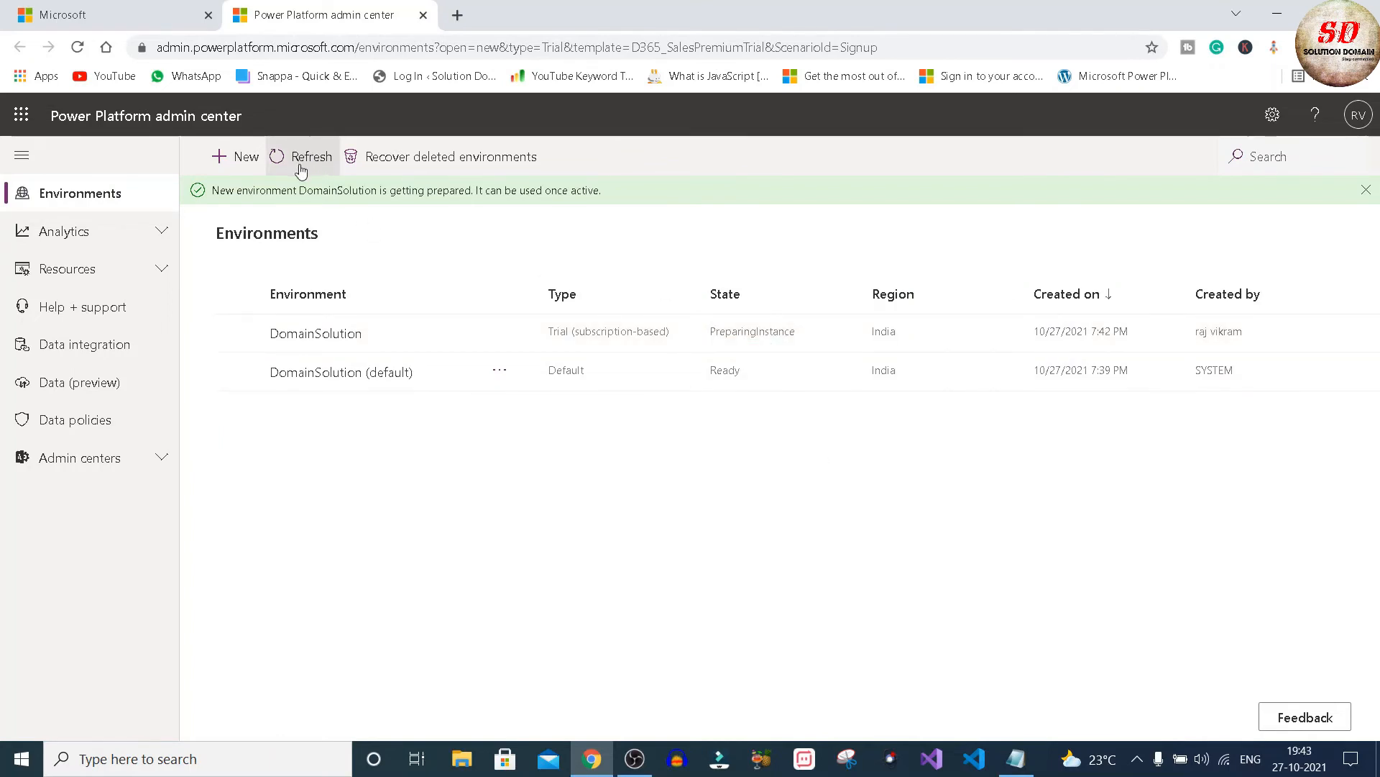
key(ctrl+2)
drag(300, 167, 438, 447)
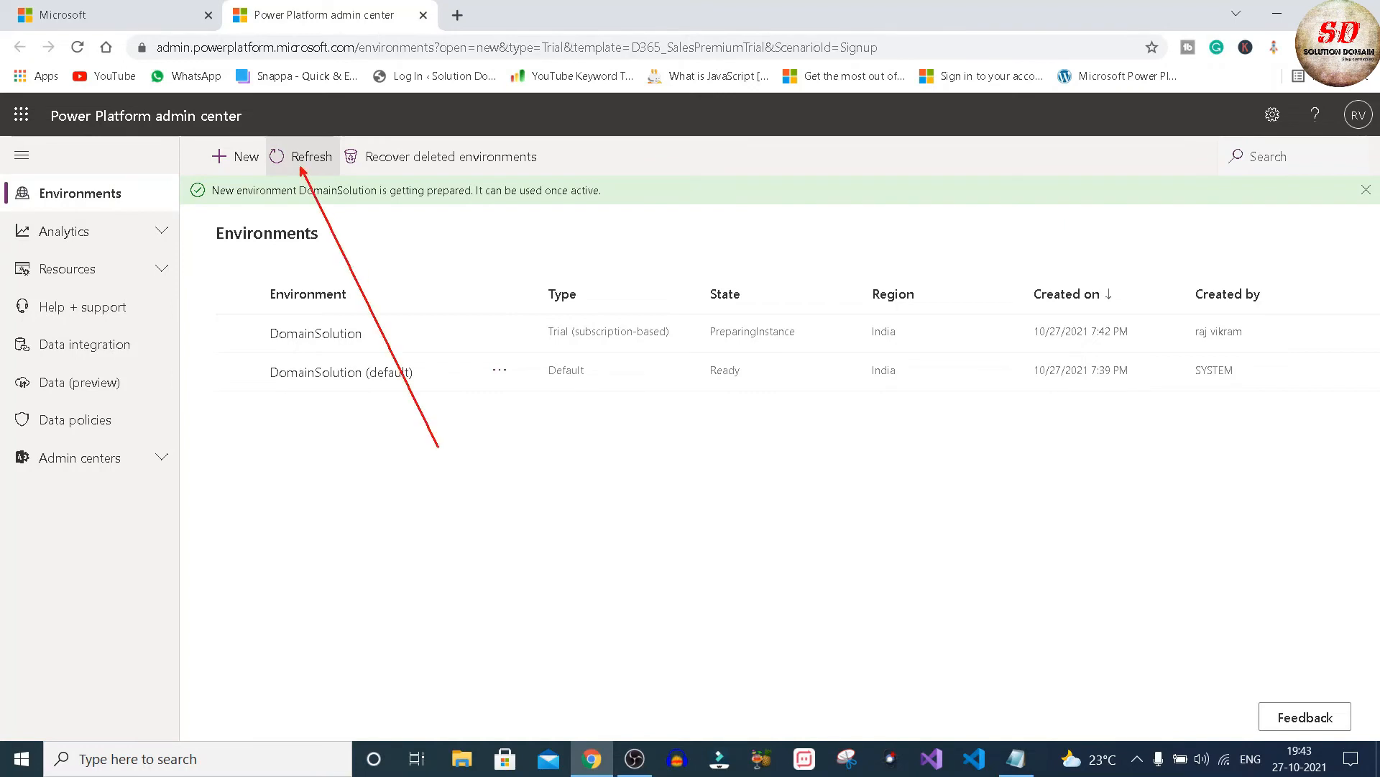
key(Escape)
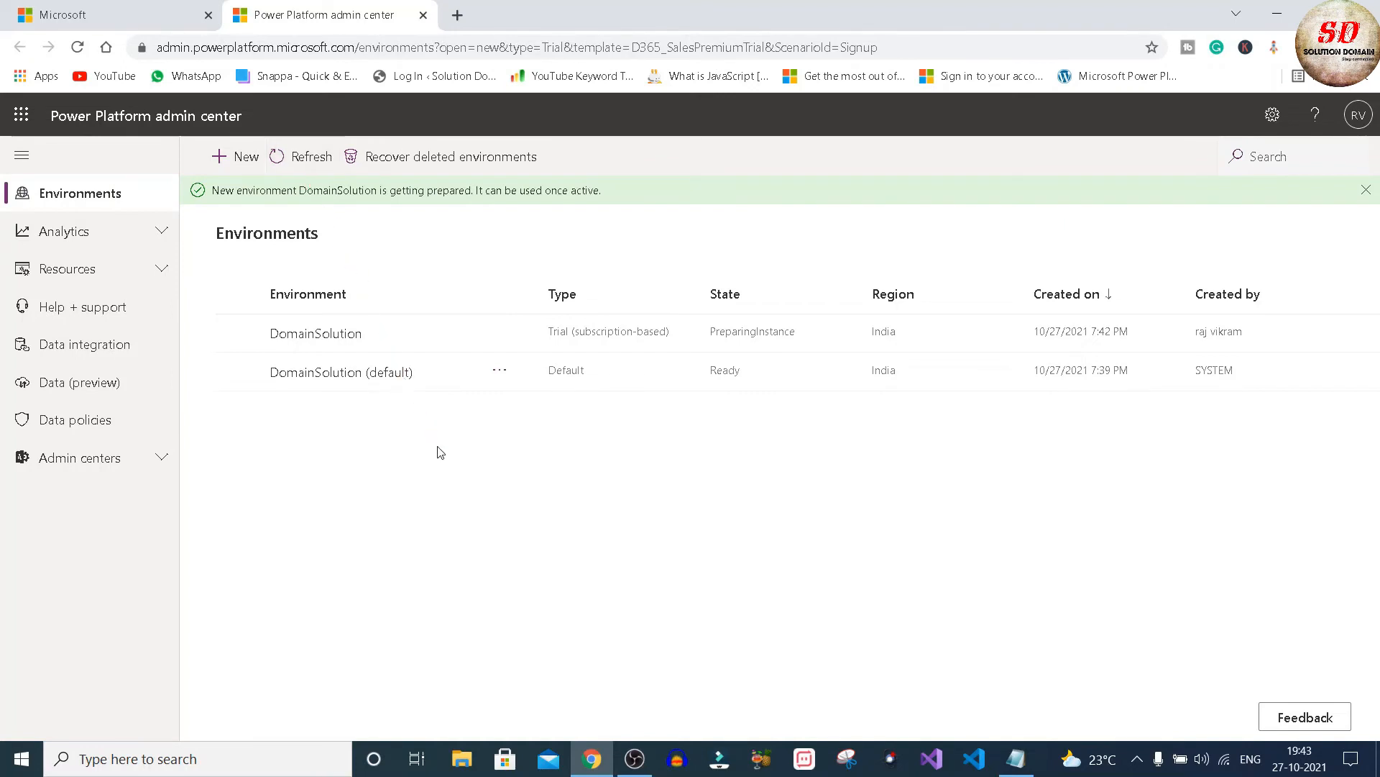
click(300, 158)
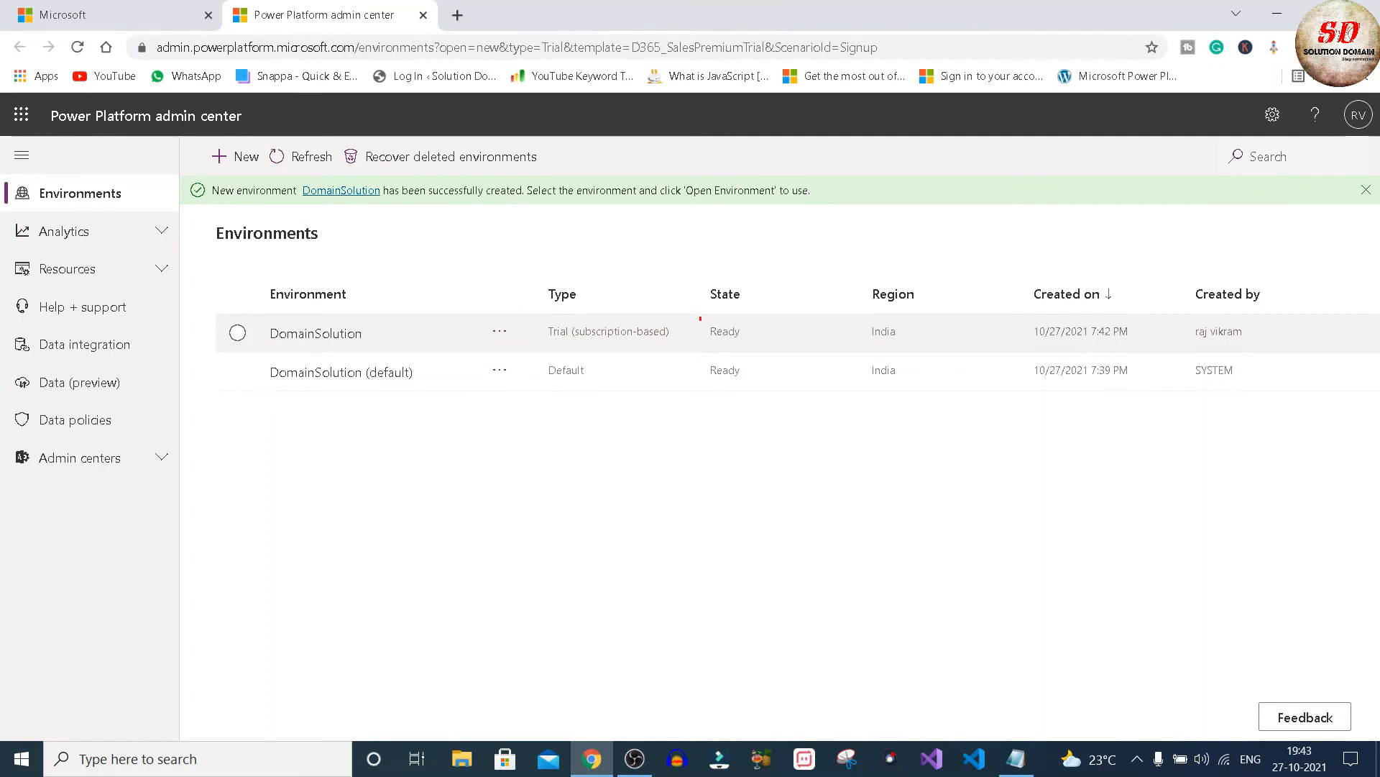
Step: Open the details page of the DomainSolution trial environment
mouse_move(700, 317)
mouse_down()
mouse_move(765, 350)
mouse_move(948, 517)
mouse_up()
drag(549, 491, 934, 320)
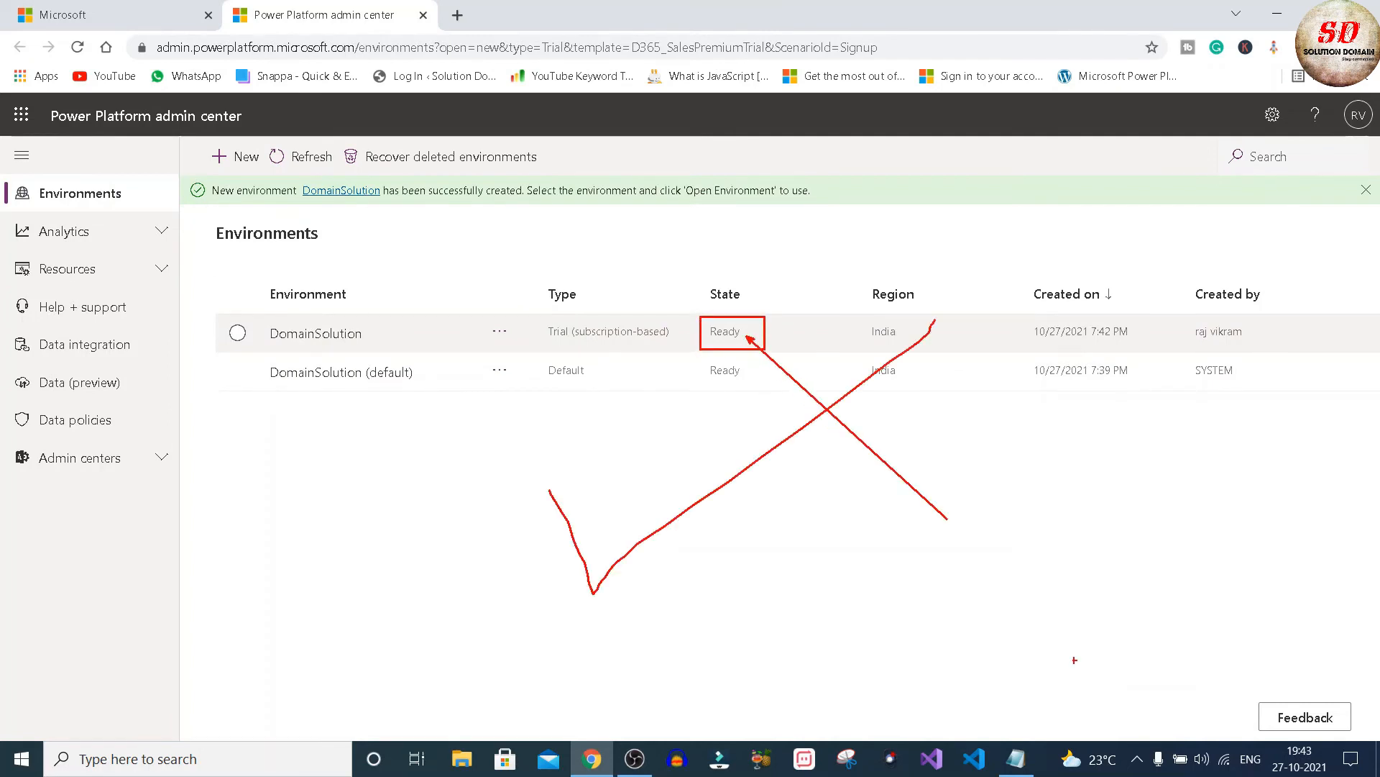
key(Escape)
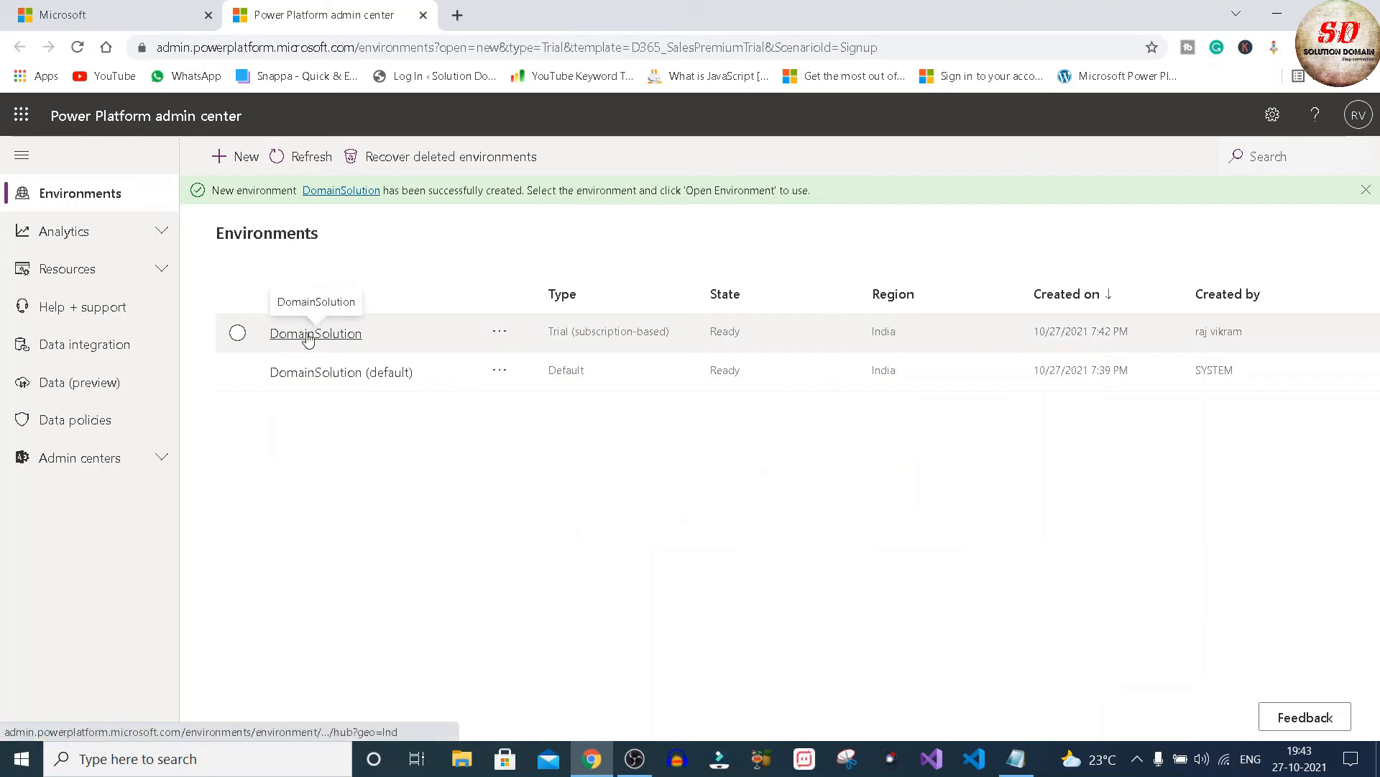
drag(250, 319, 408, 348)
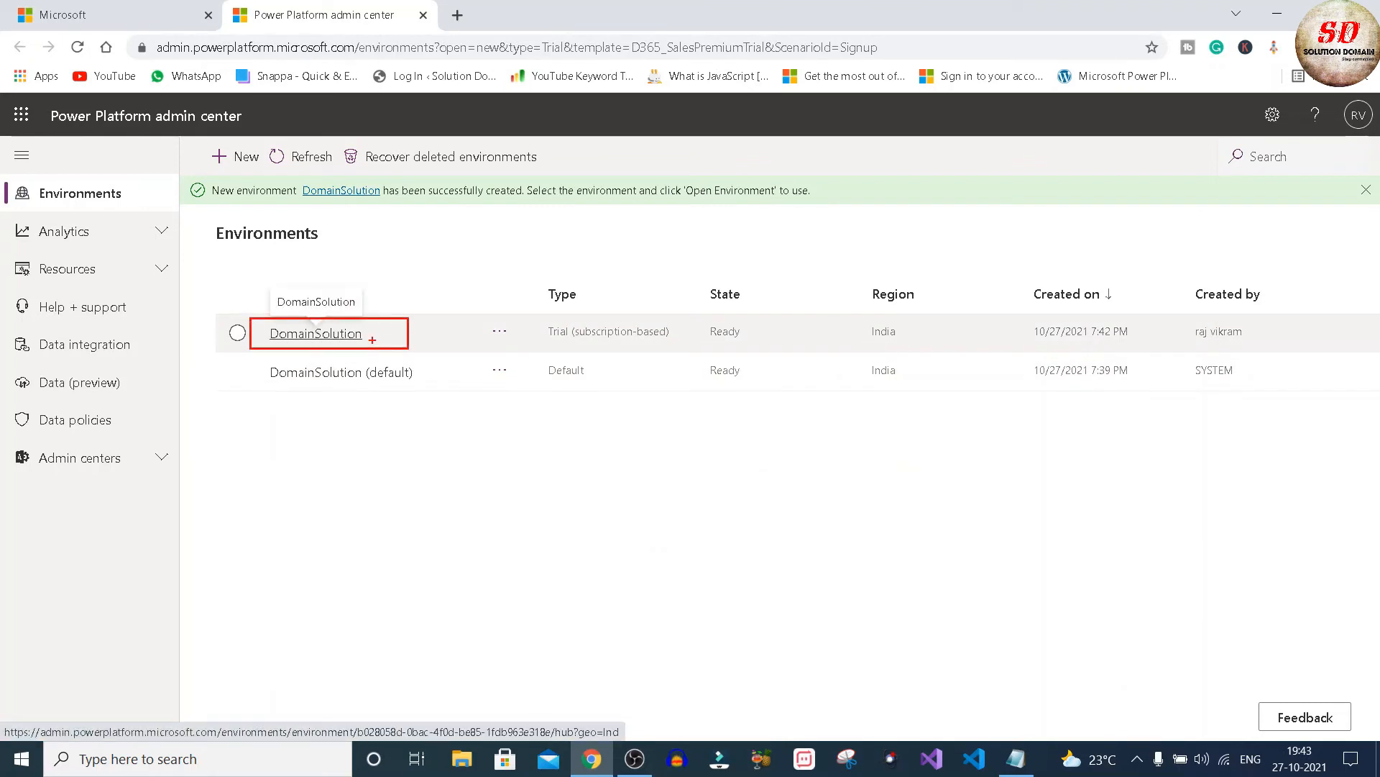
key(Escape)
click(309, 333)
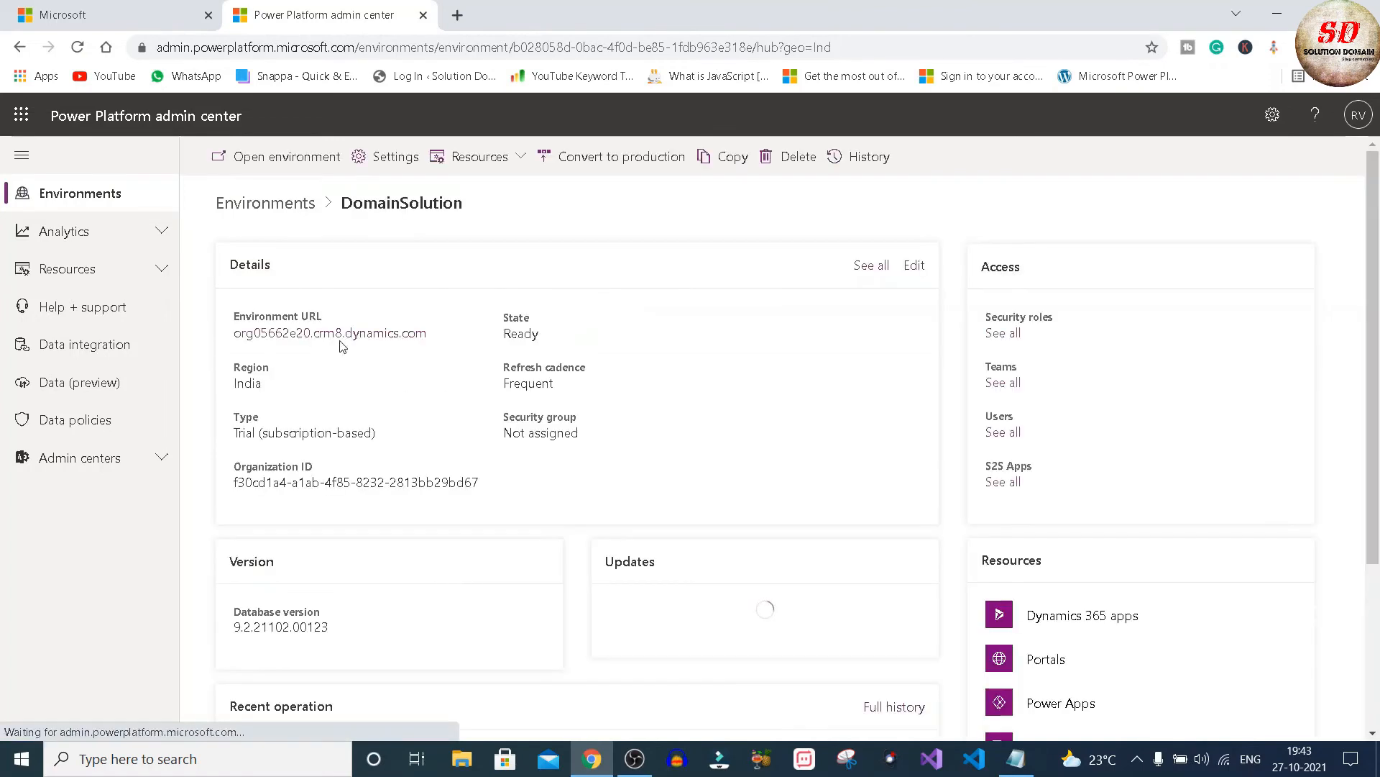
Step: Copy the DomainSolution environment's URL into the Notepad note below the username, leaving room above it for a heading
right_click(278, 335)
click(372, 472)
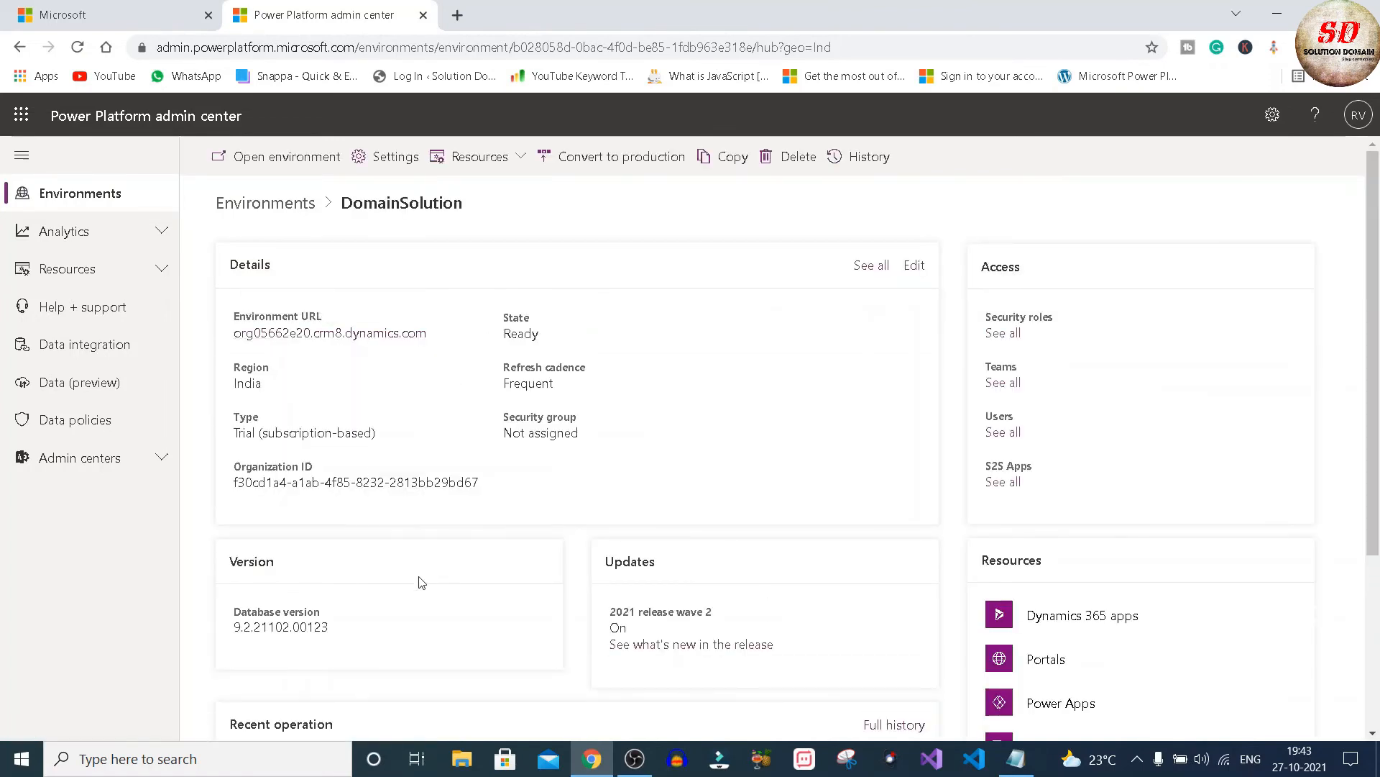
click(1015, 757)
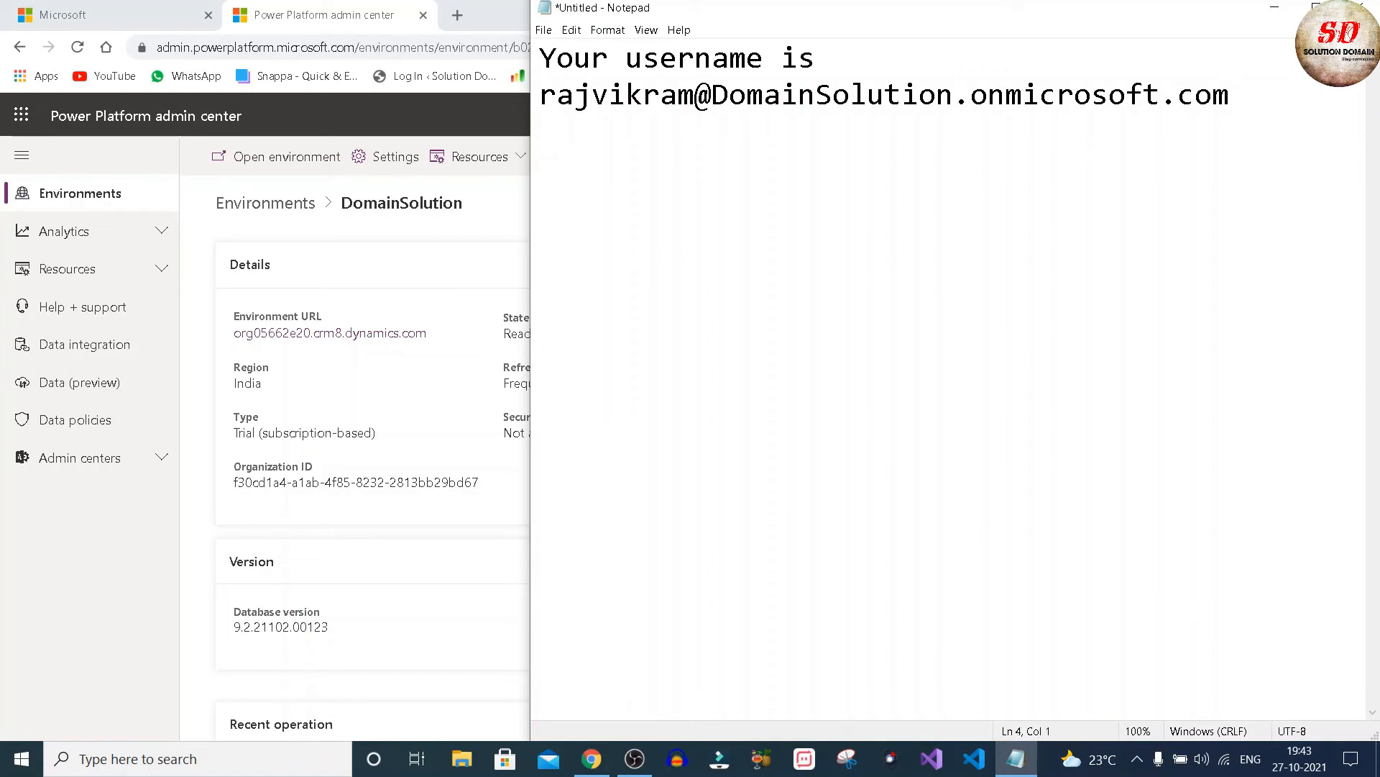
key(ctrl+v)
key(Up)
key(Return)
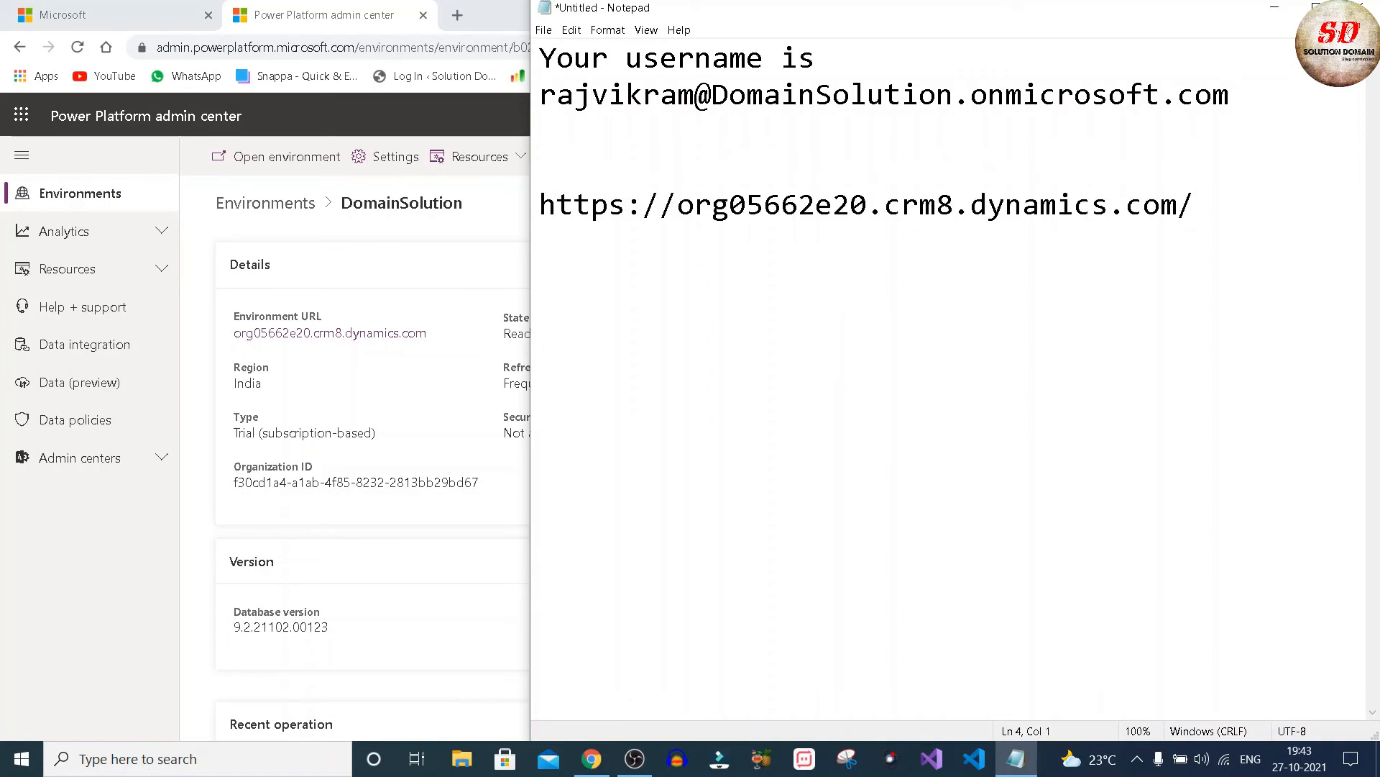
Step: Copy the Environment URL label from the environment details onto the line above the address in the Notepad note
click(234, 324)
drag(233, 316, 323, 319)
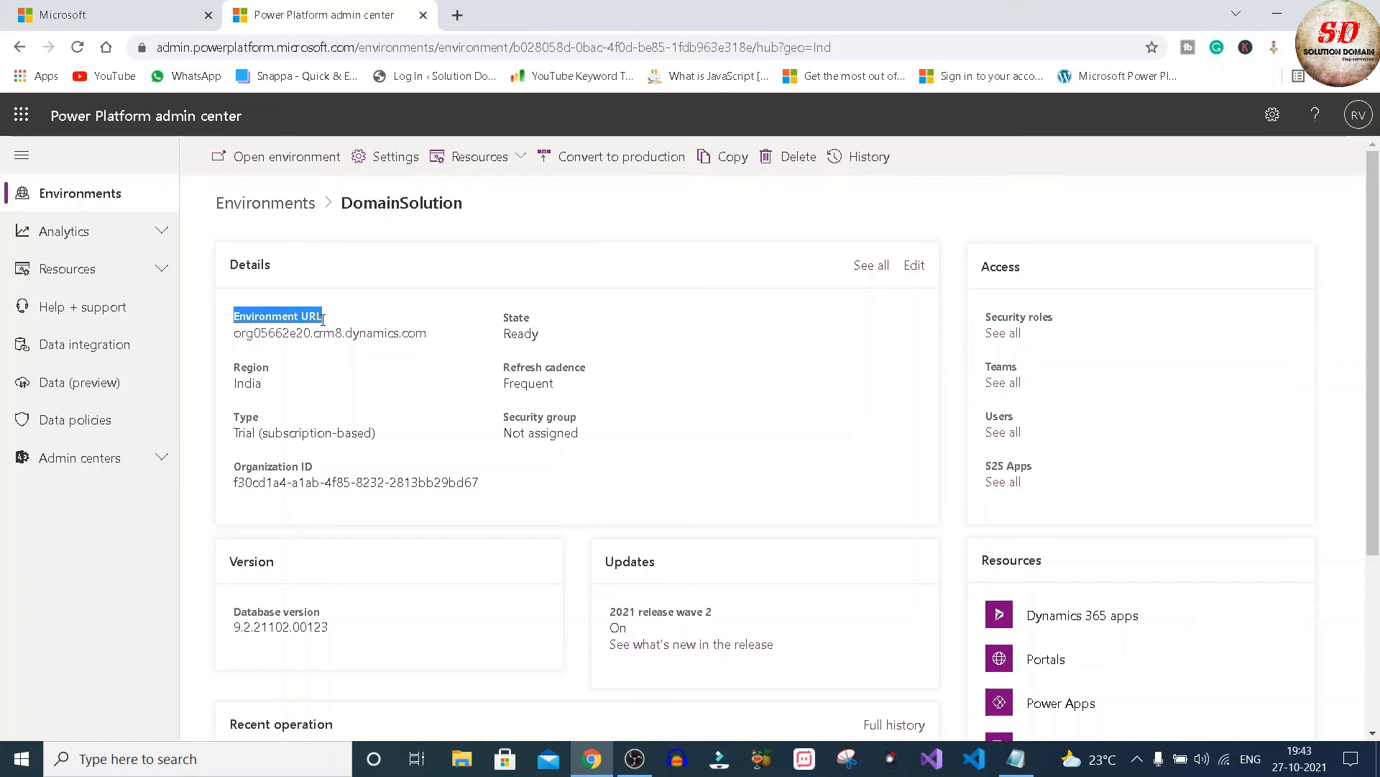
key(ctrl+c)
click(1016, 758)
key(ctrl+v)
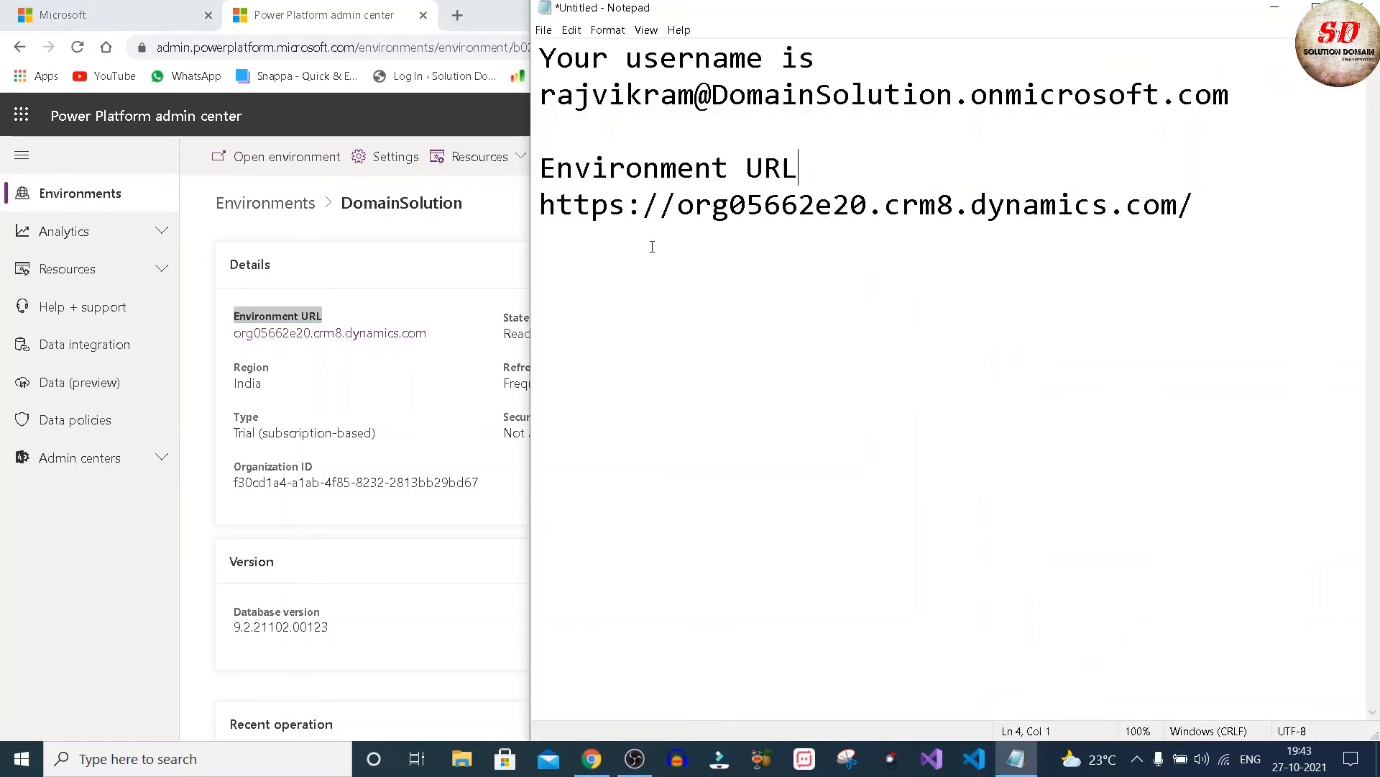
Step: Return to the Power Platform admin center and open the DomainSolution environment through its environment URL
click(395, 520)
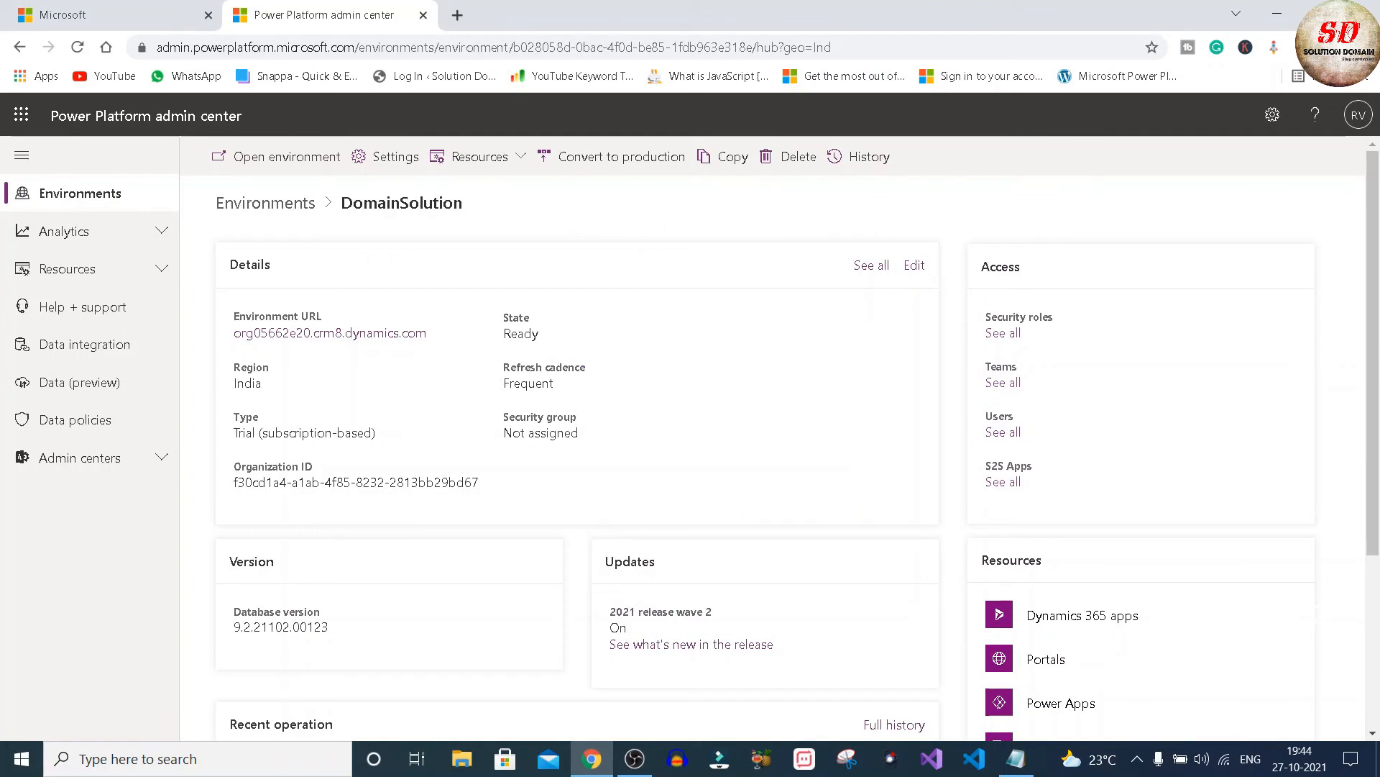
mouse_move(200, 141)
mouse_down()
mouse_move(224, 176)
mouse_move(349, 172)
mouse_up()
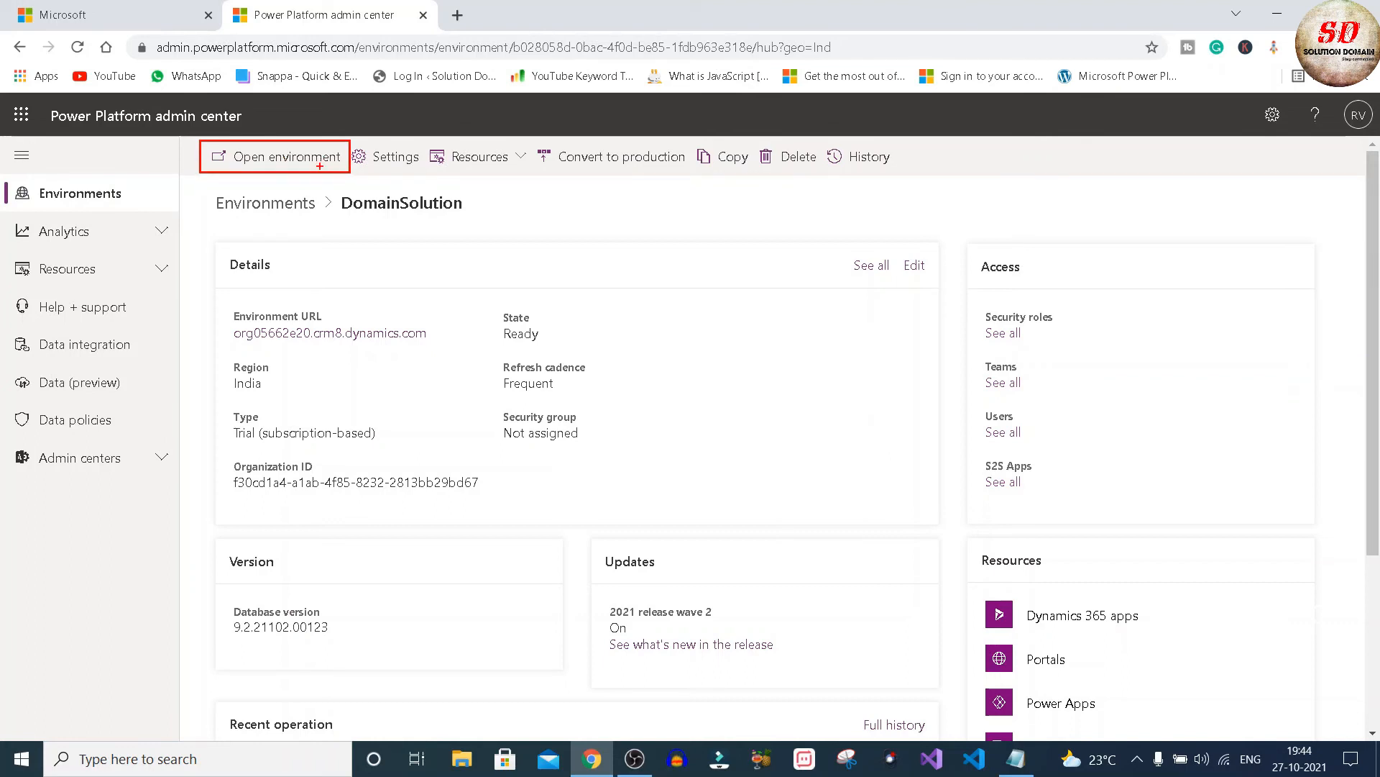
drag(224, 323, 440, 344)
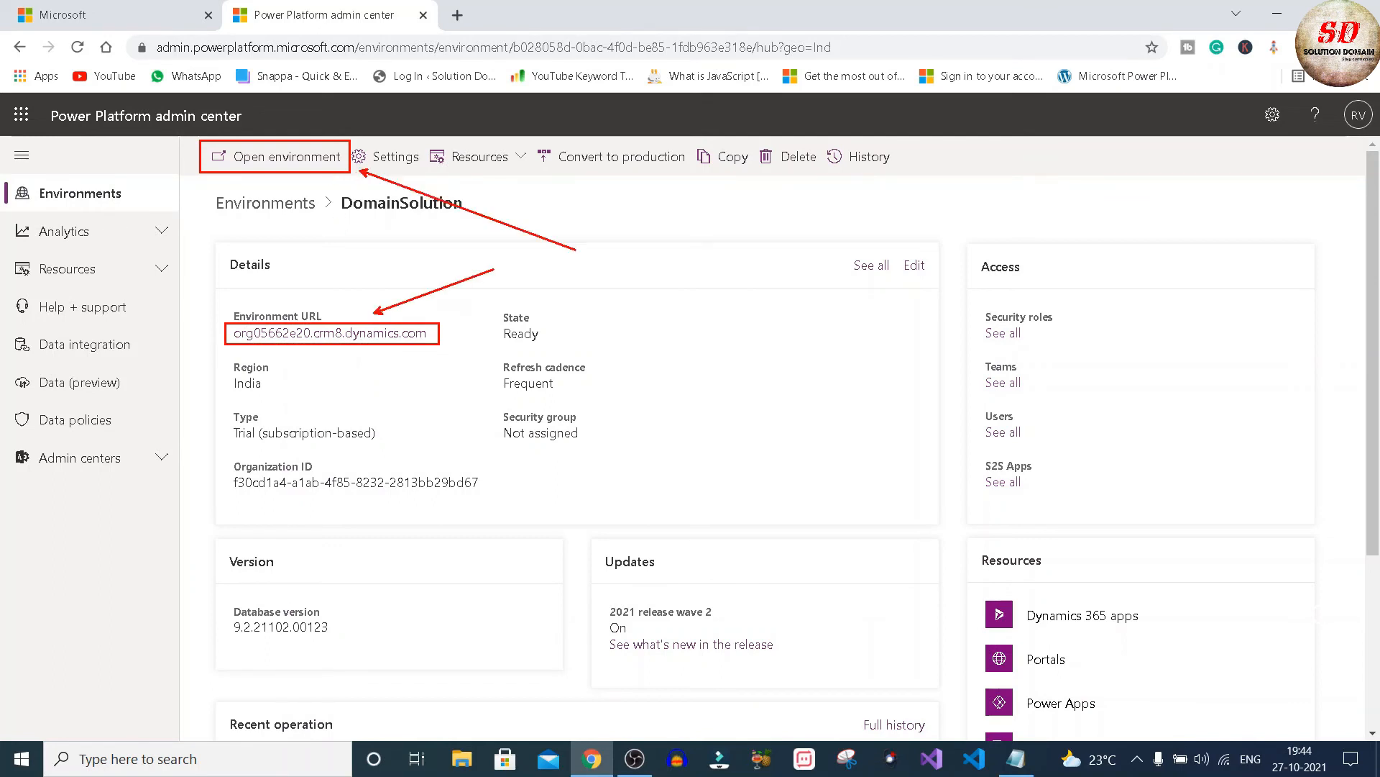
key(Escape)
click(365, 333)
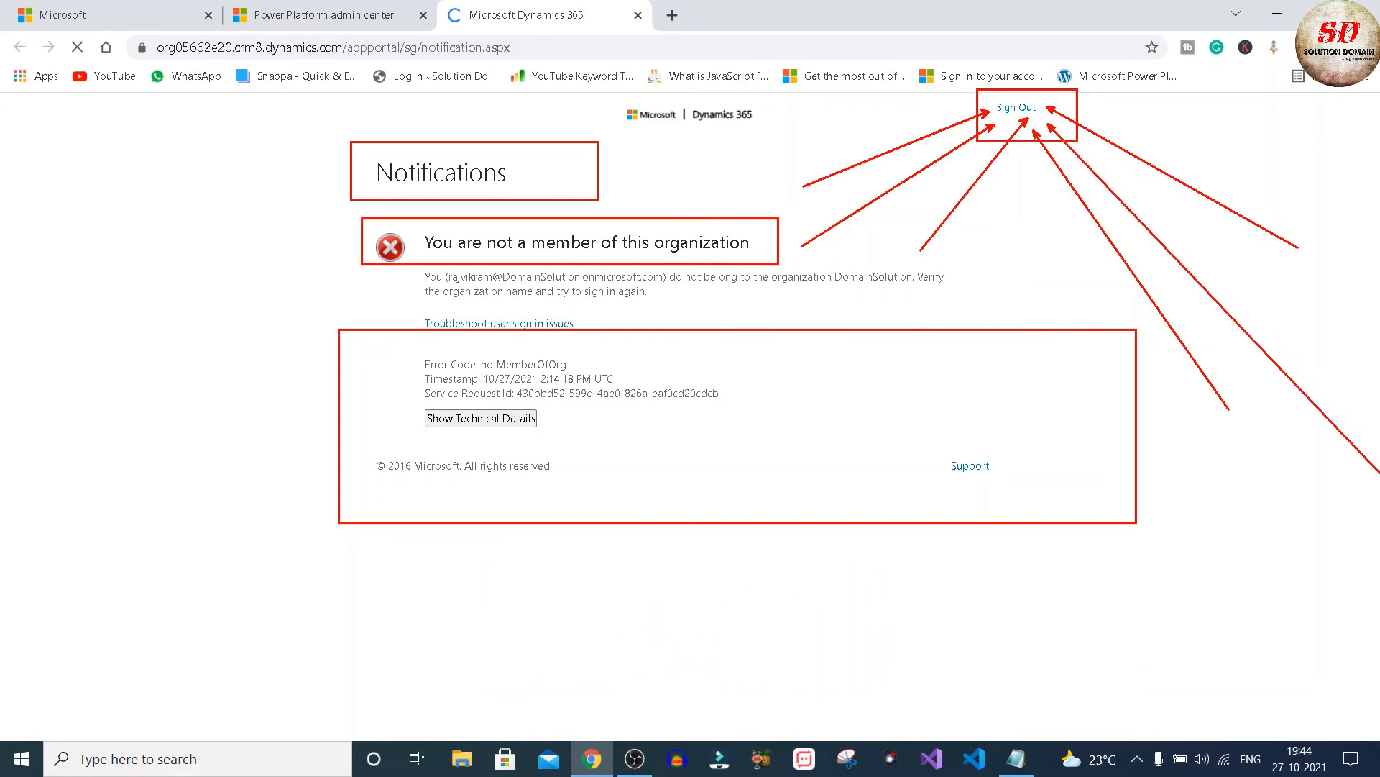
Step: Sign out of the Dynamics 365 organization and check the account's username in the Notepad note
key(Escape)
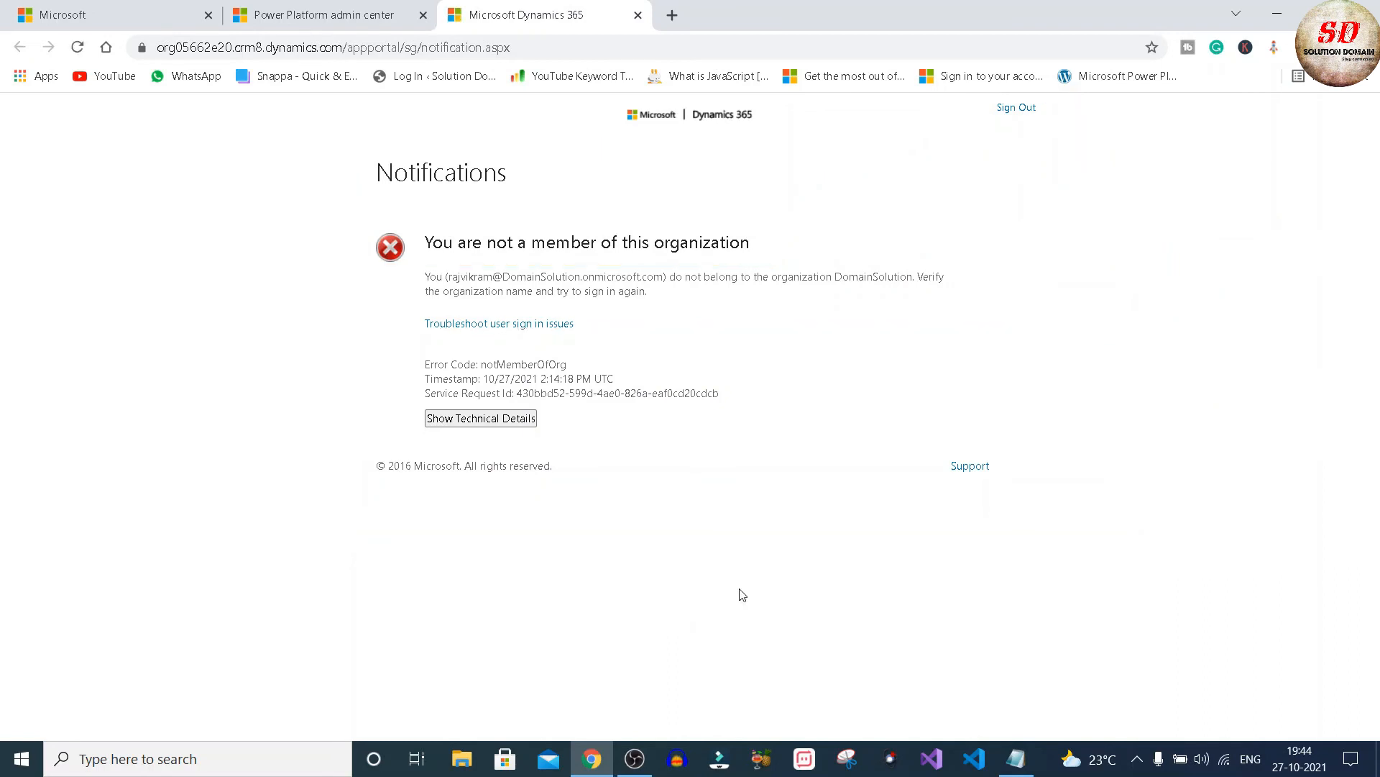
click(1022, 108)
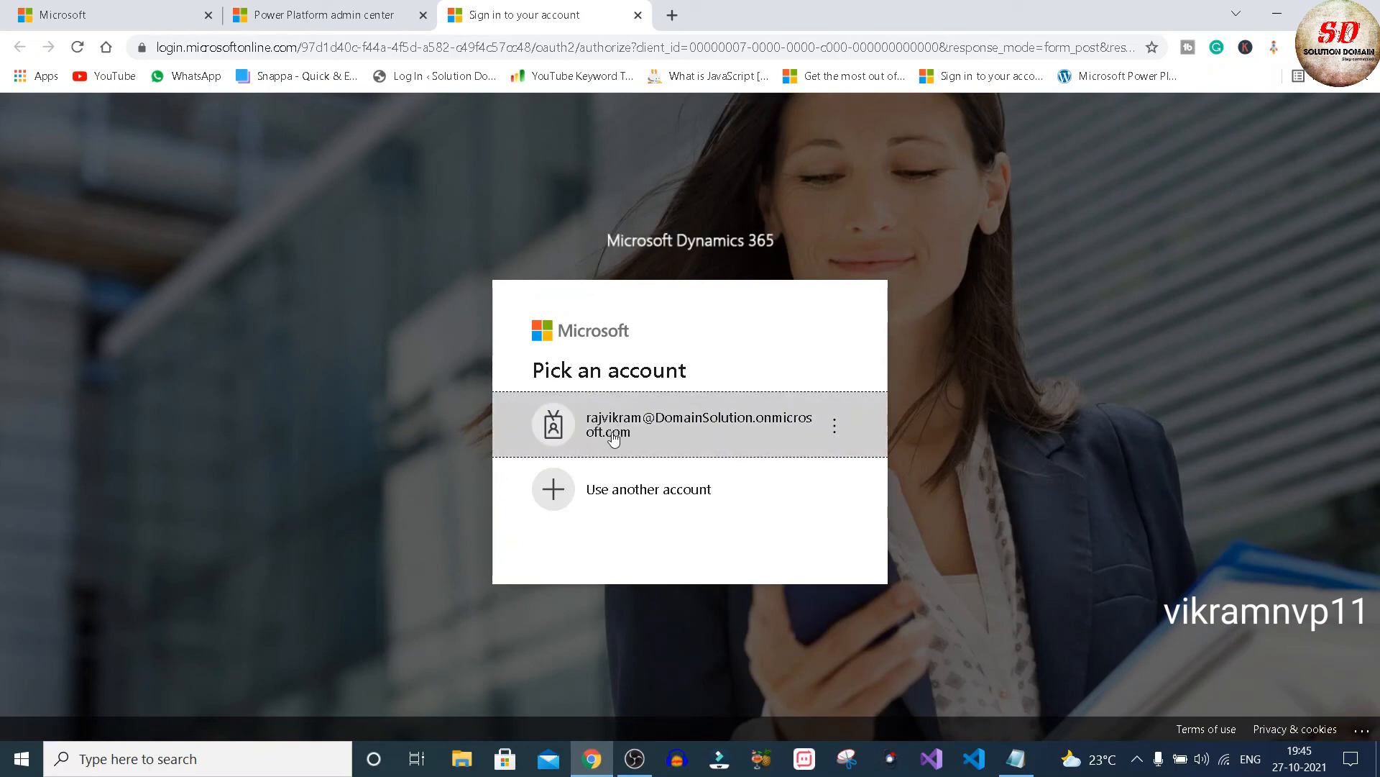
click(1016, 759)
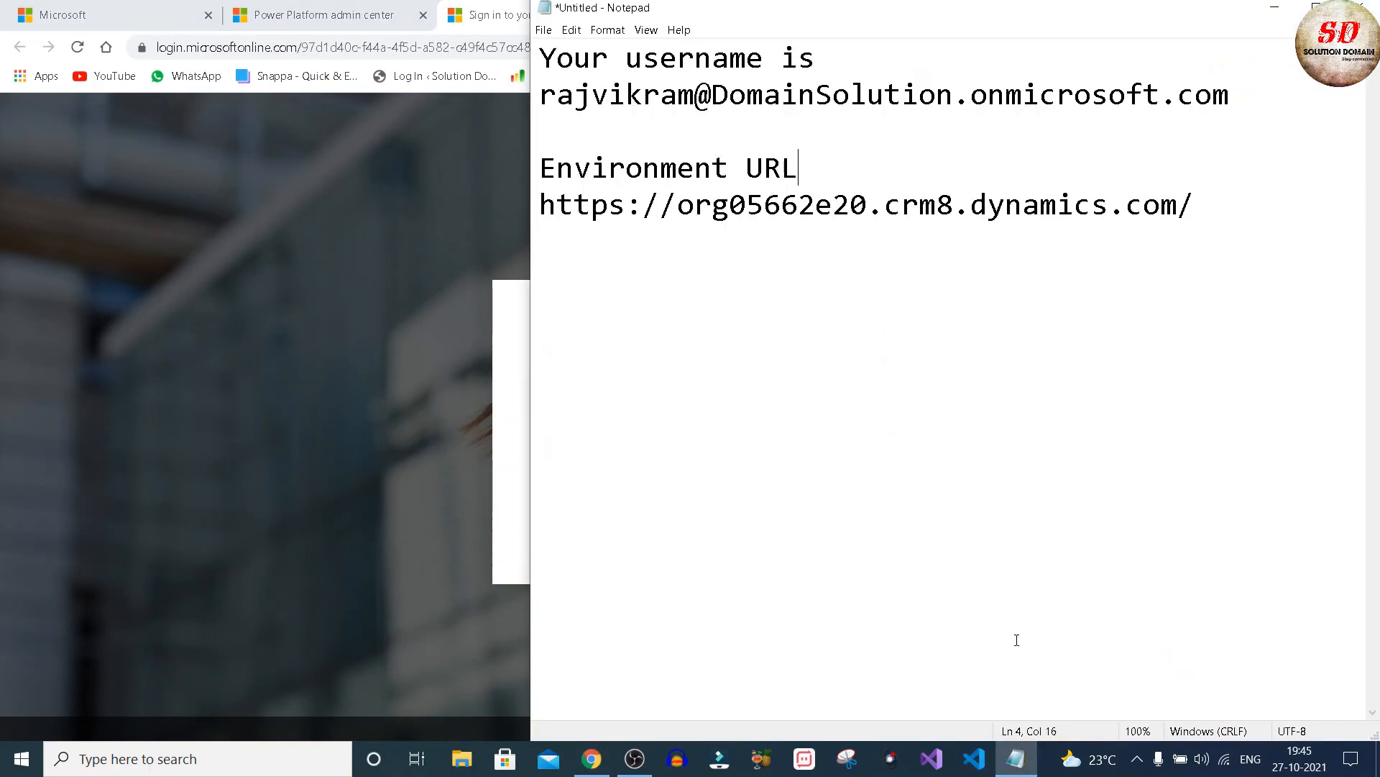
drag(541, 96, 694, 95)
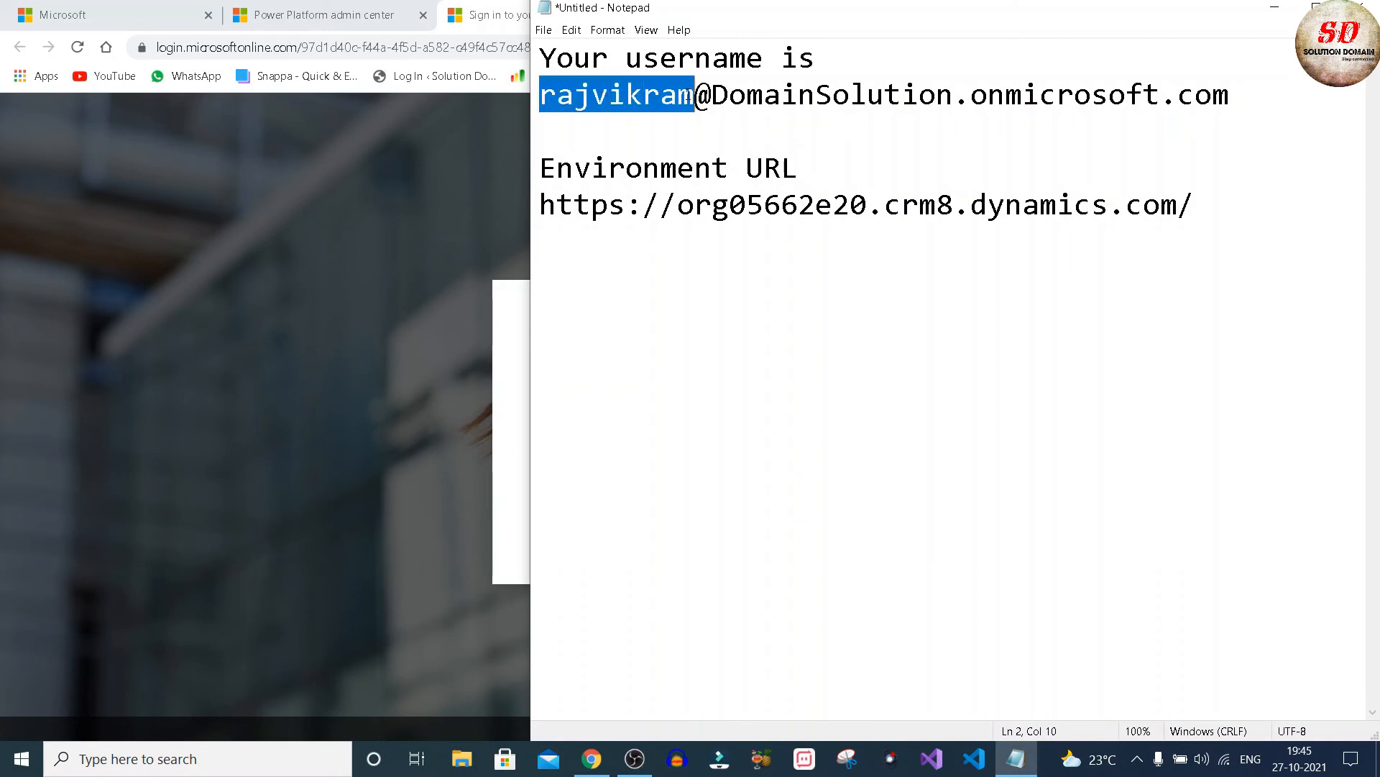
click(516, 358)
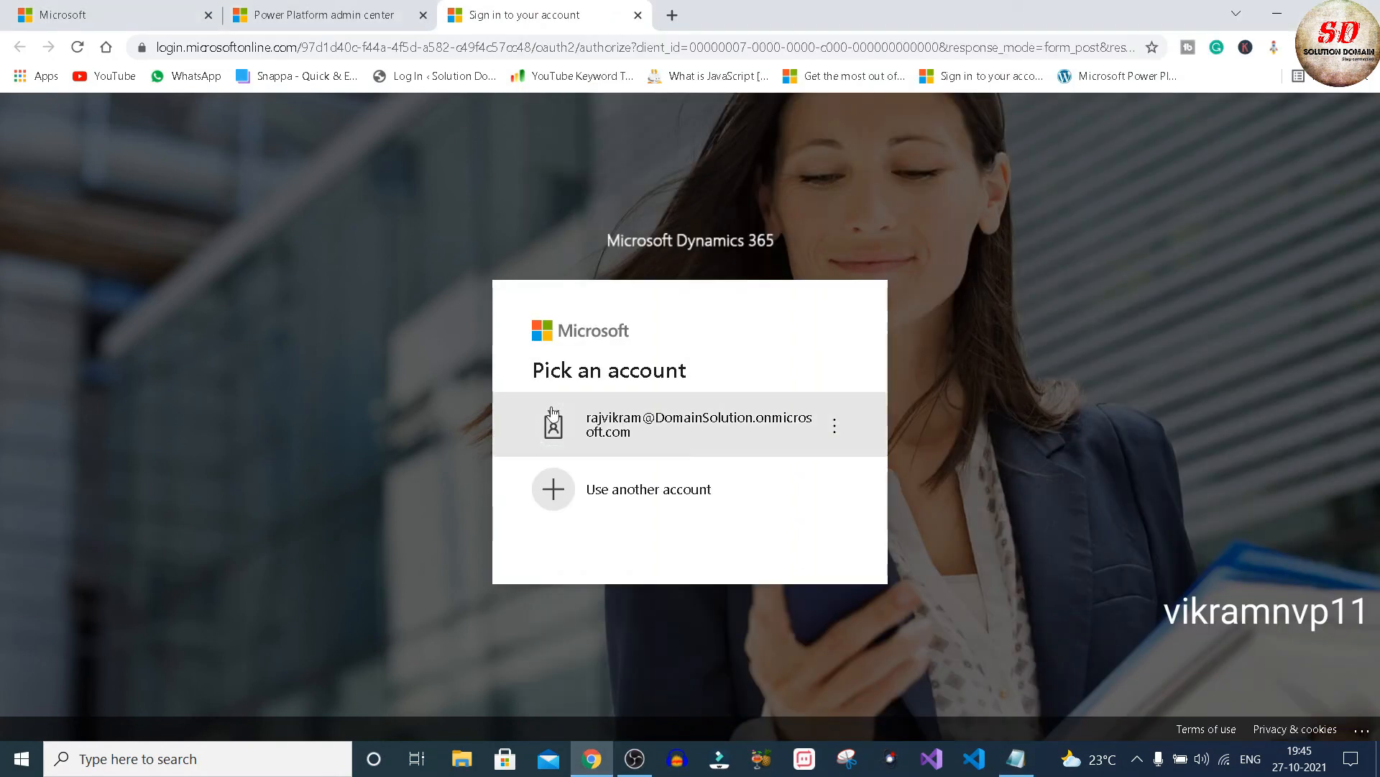
Step: Sign back in to the trial account with the account password, staying signed in with Don't show this again enabled
click(643, 430)
key(ctrl+v)
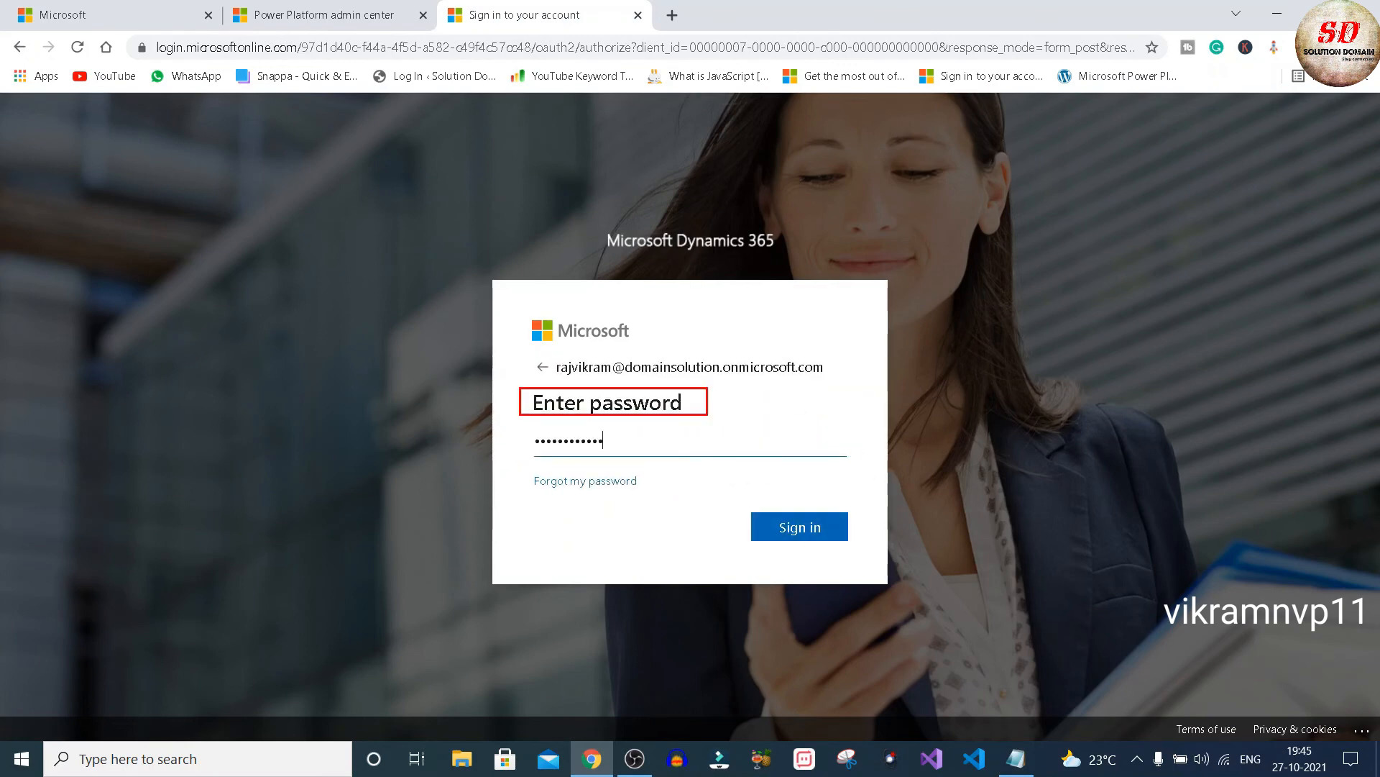
drag(522, 442, 397, 389)
drag(738, 518, 358, 517)
key(Escape)
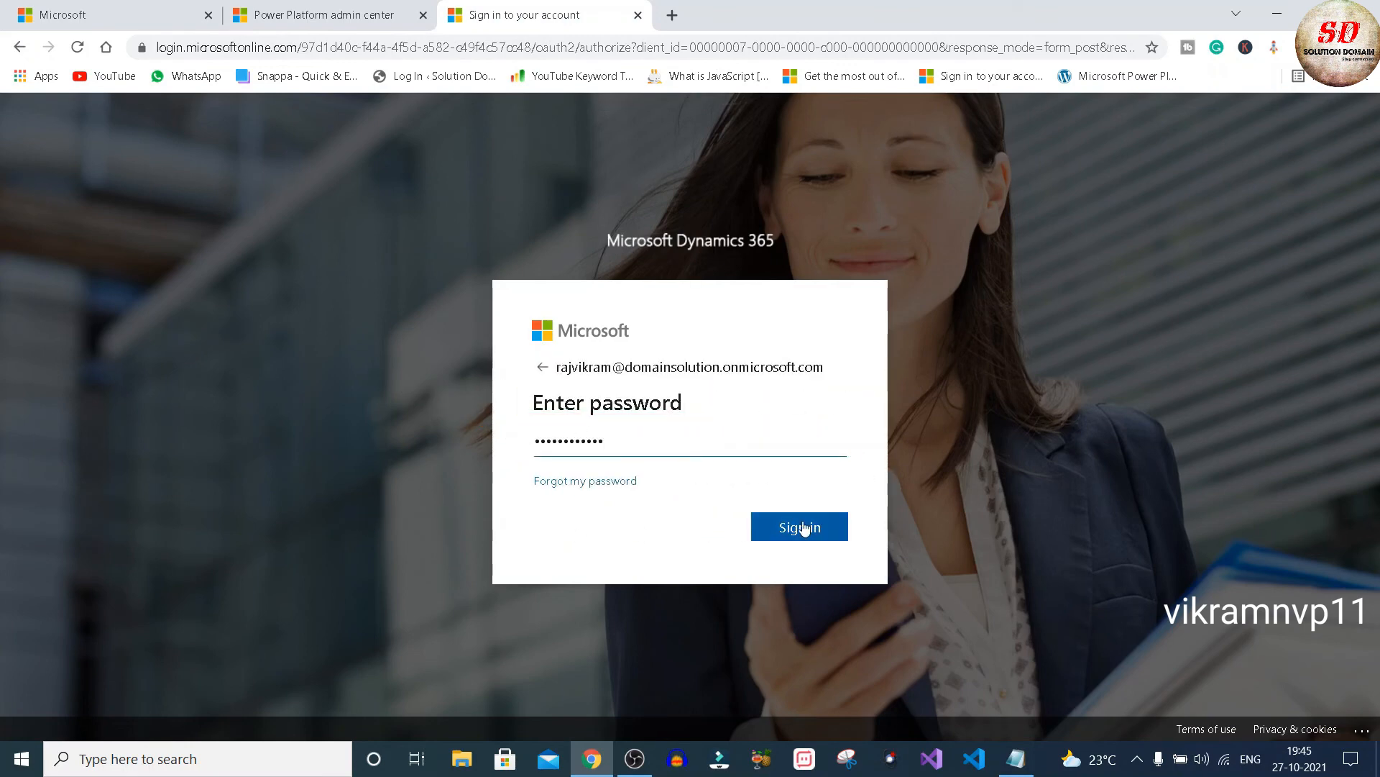
click(787, 536)
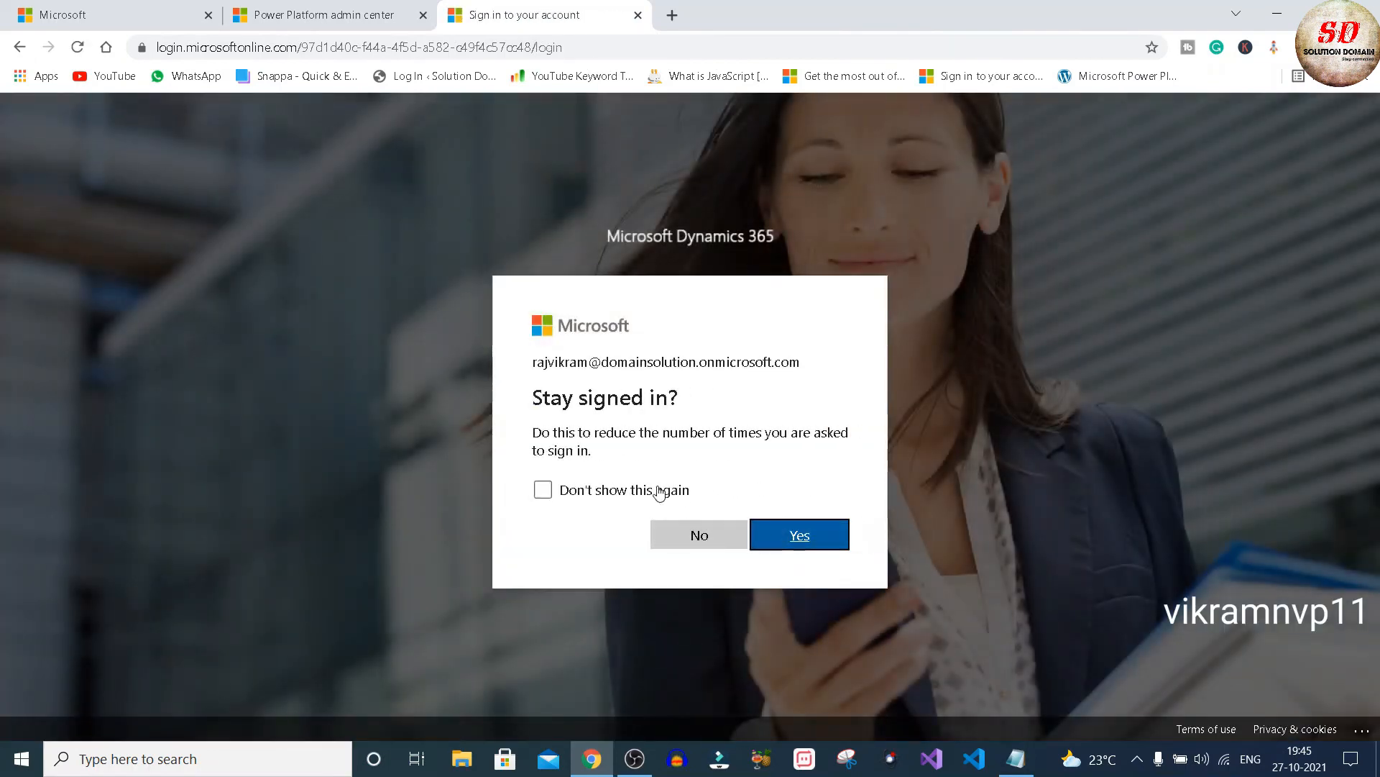
click(540, 492)
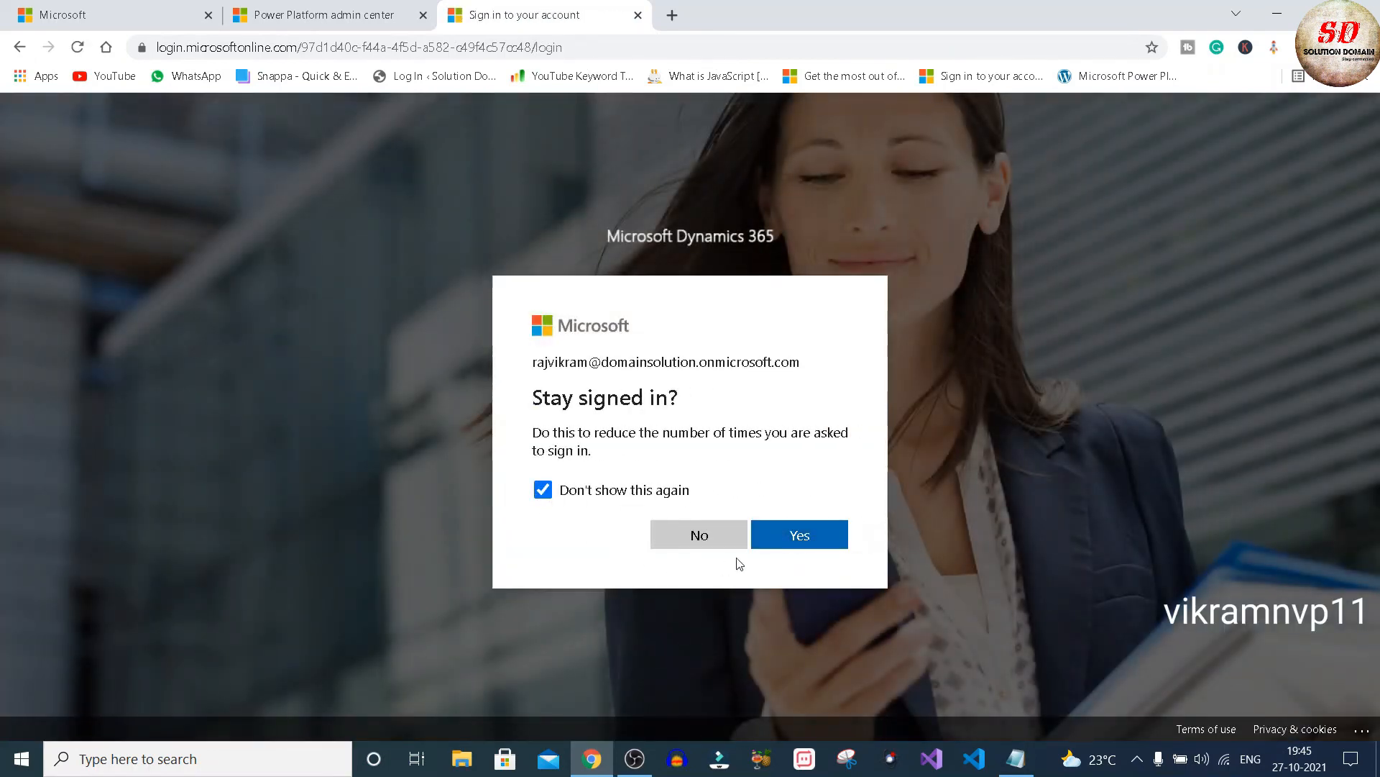
click(781, 540)
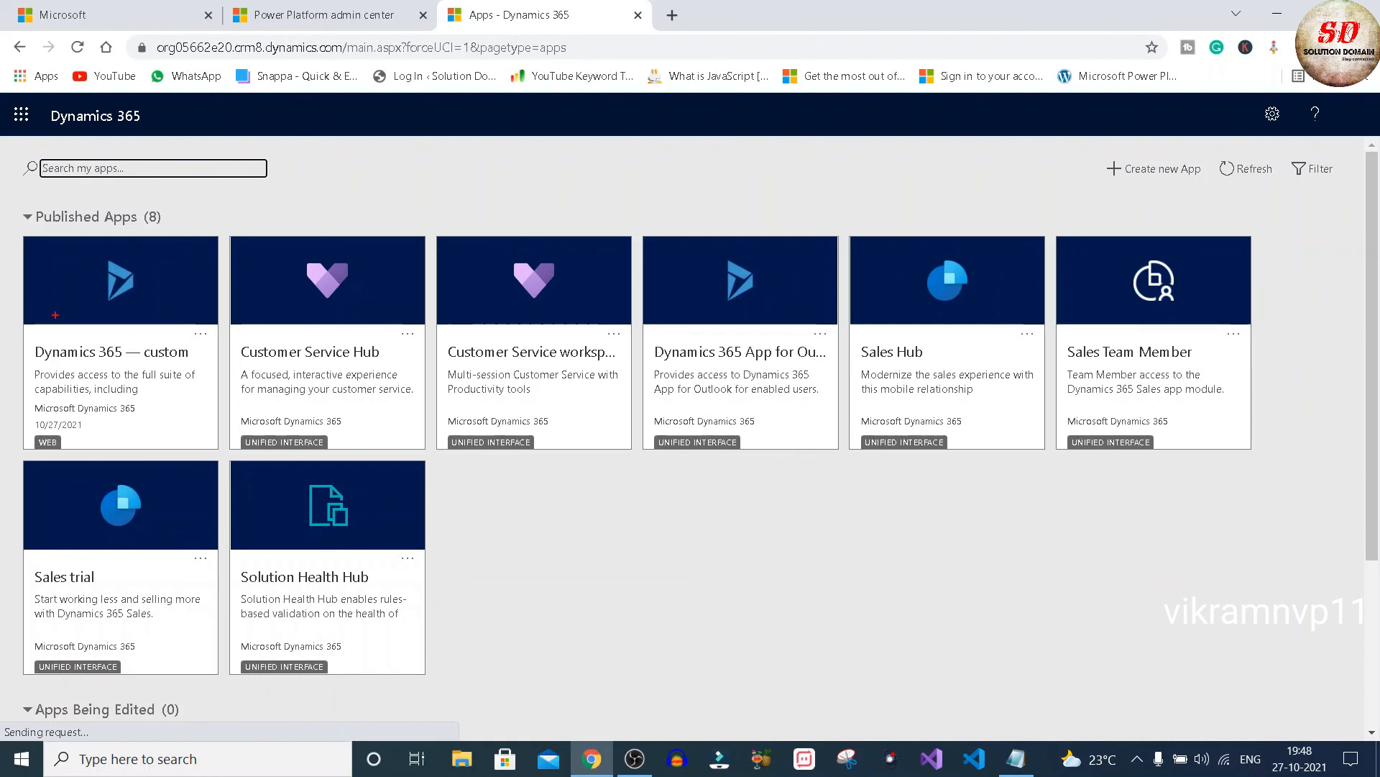
Step: Open the Dynamics 365 — custom app from the published apps
mouse_move(22, 328)
mouse_down()
mouse_move(31, 363)
mouse_move(204, 365)
mouse_up()
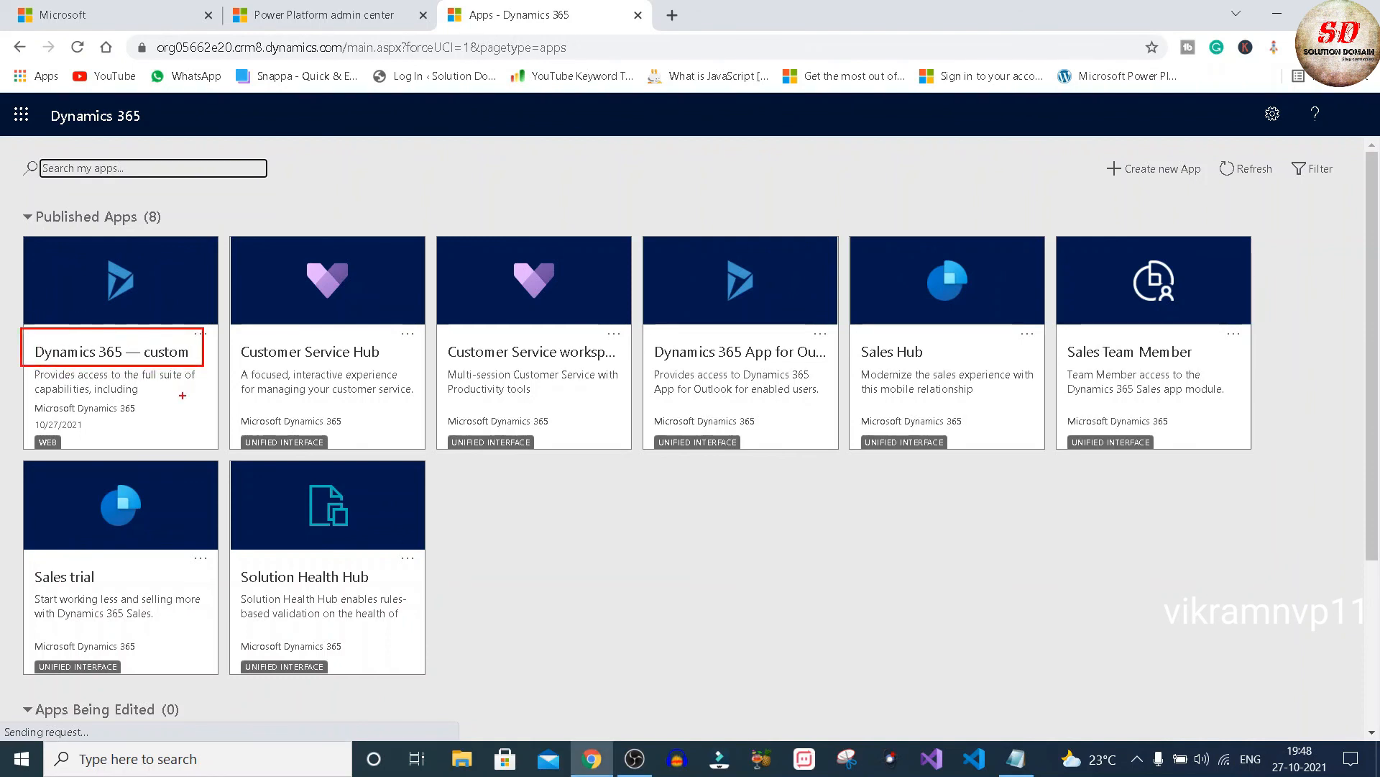
drag(182, 395, 636, 724)
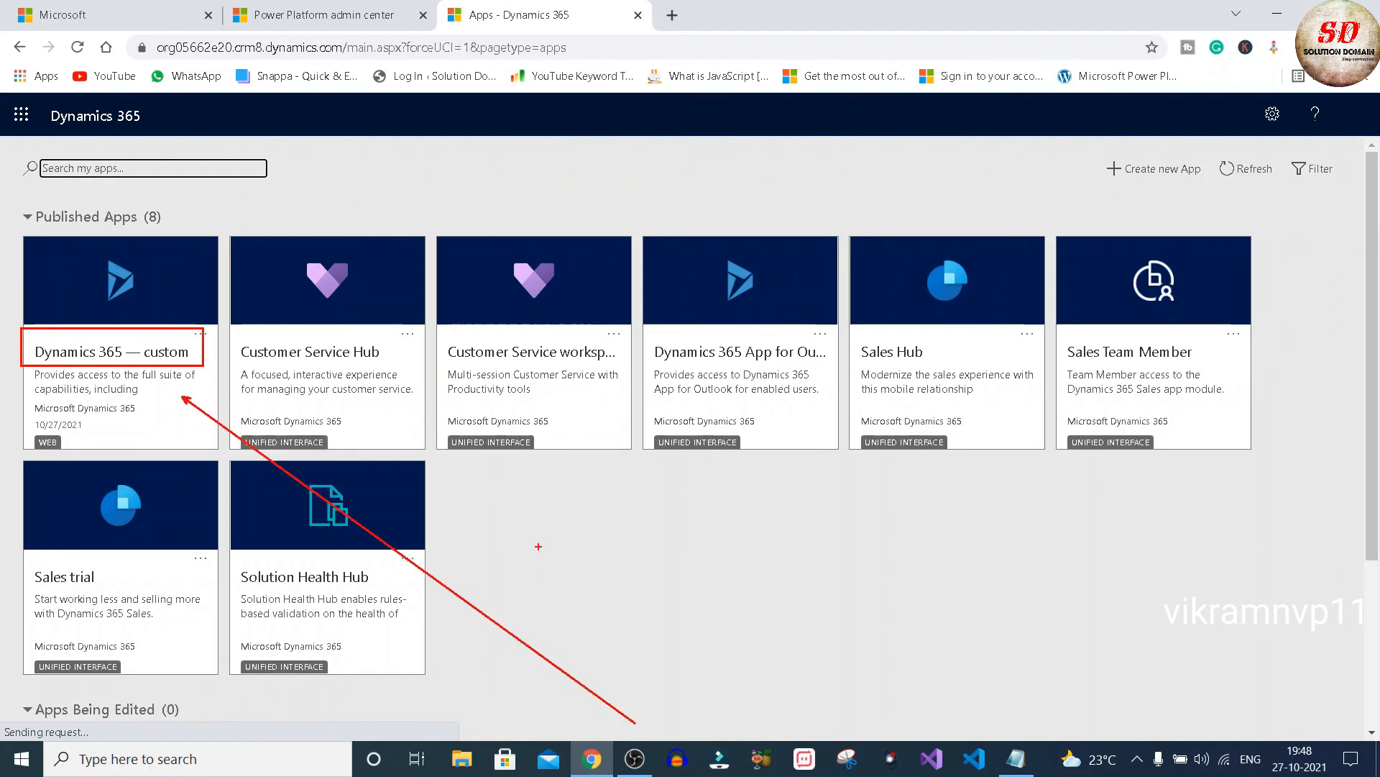
key(Escape)
click(160, 353)
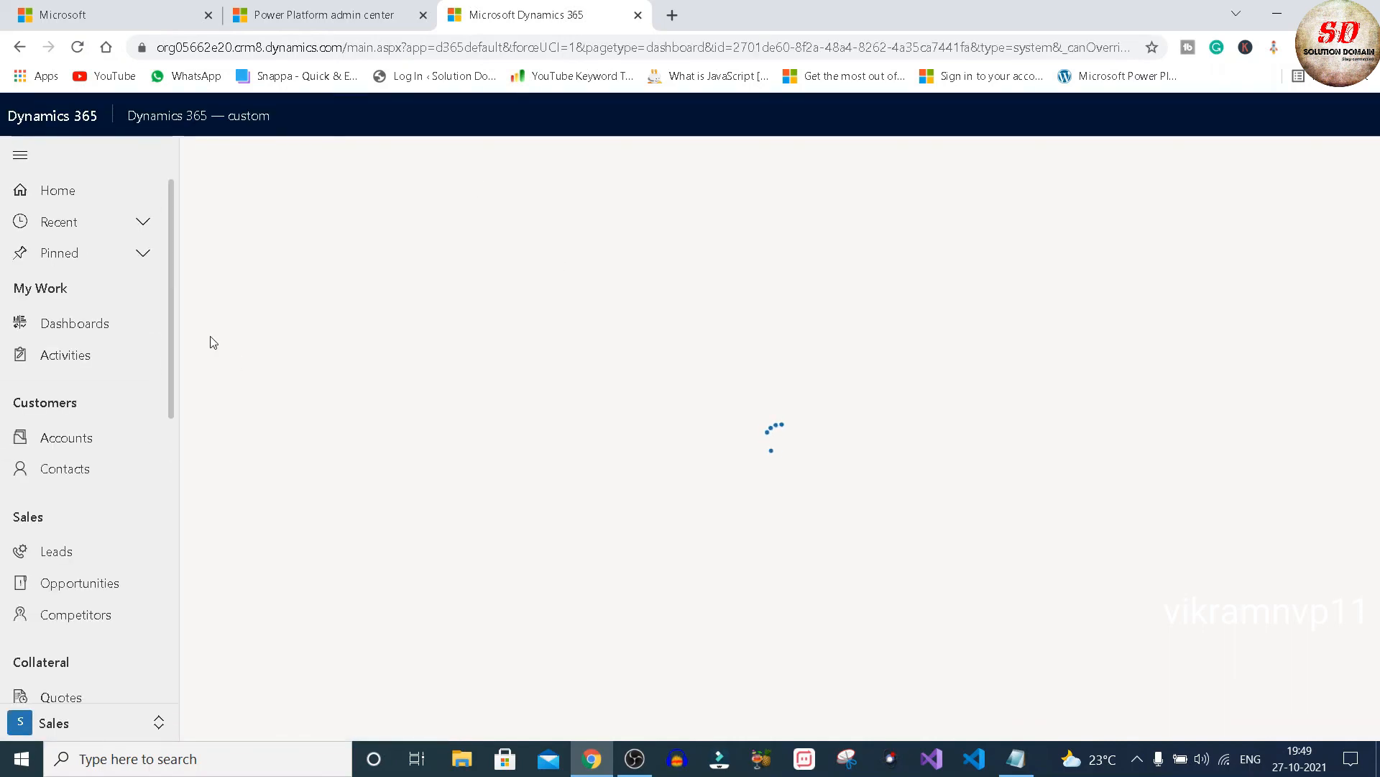
Step: Look over the charts on the Sales Activity Social Dashboard and minimize the browser window
scroll(45, 476, down, 8)
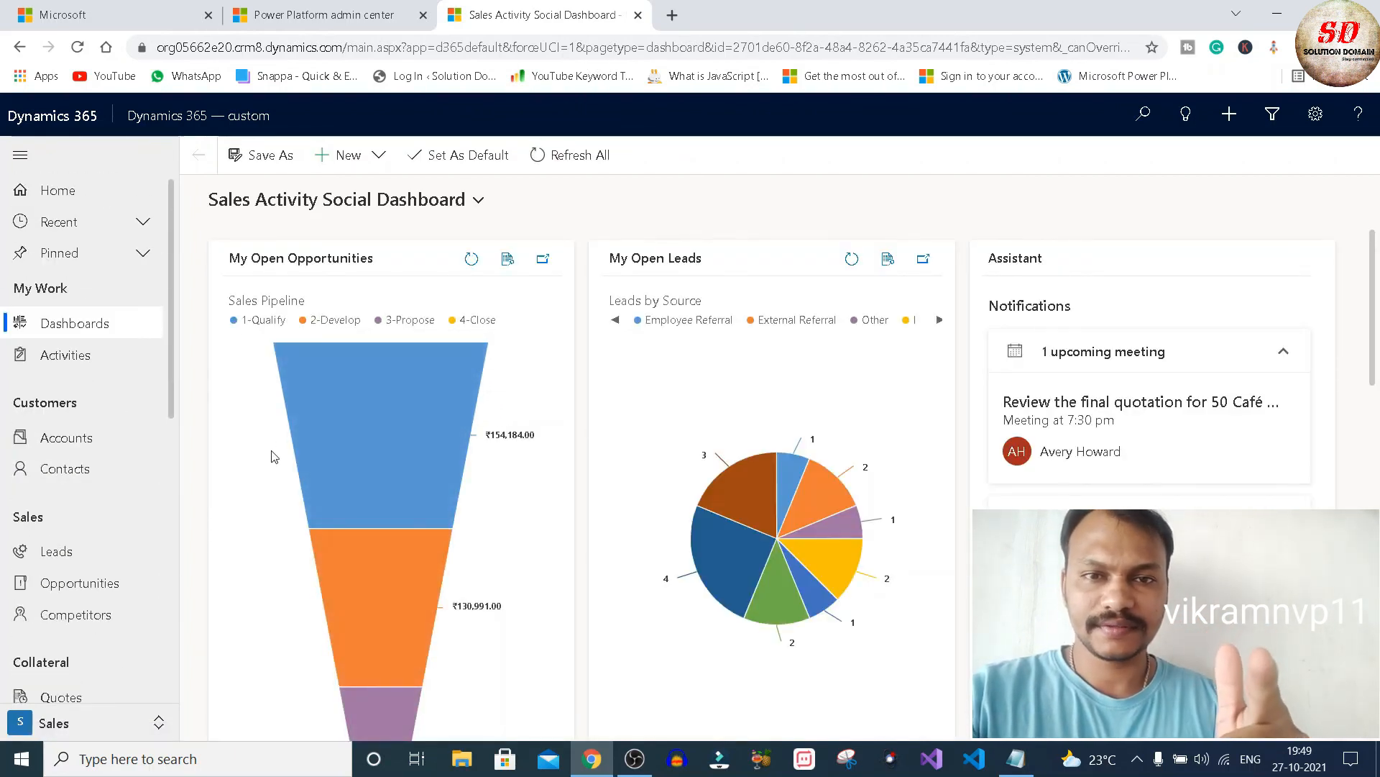
scroll(881, 390, down, 2)
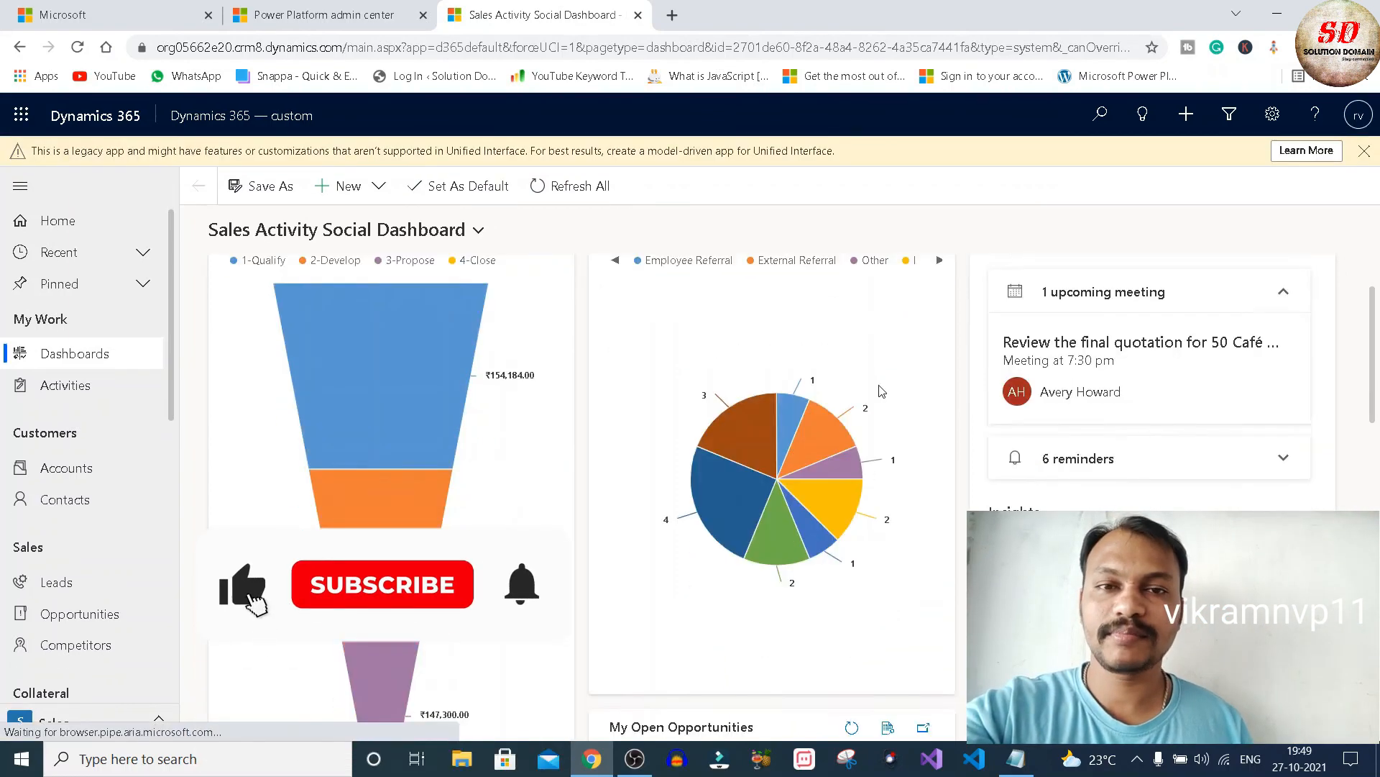
scroll(881, 391, down, 4)
scroll(879, 394, up, 5)
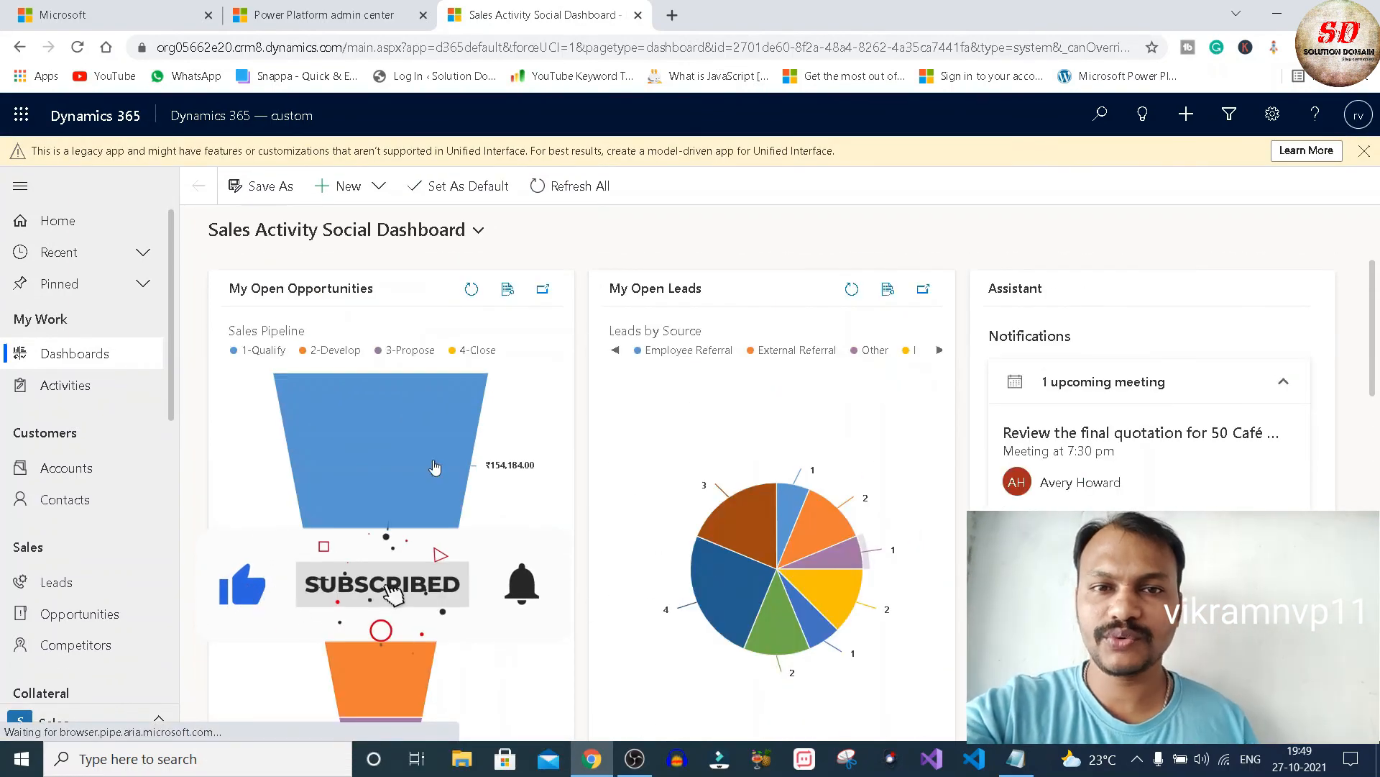
click(1287, 11)
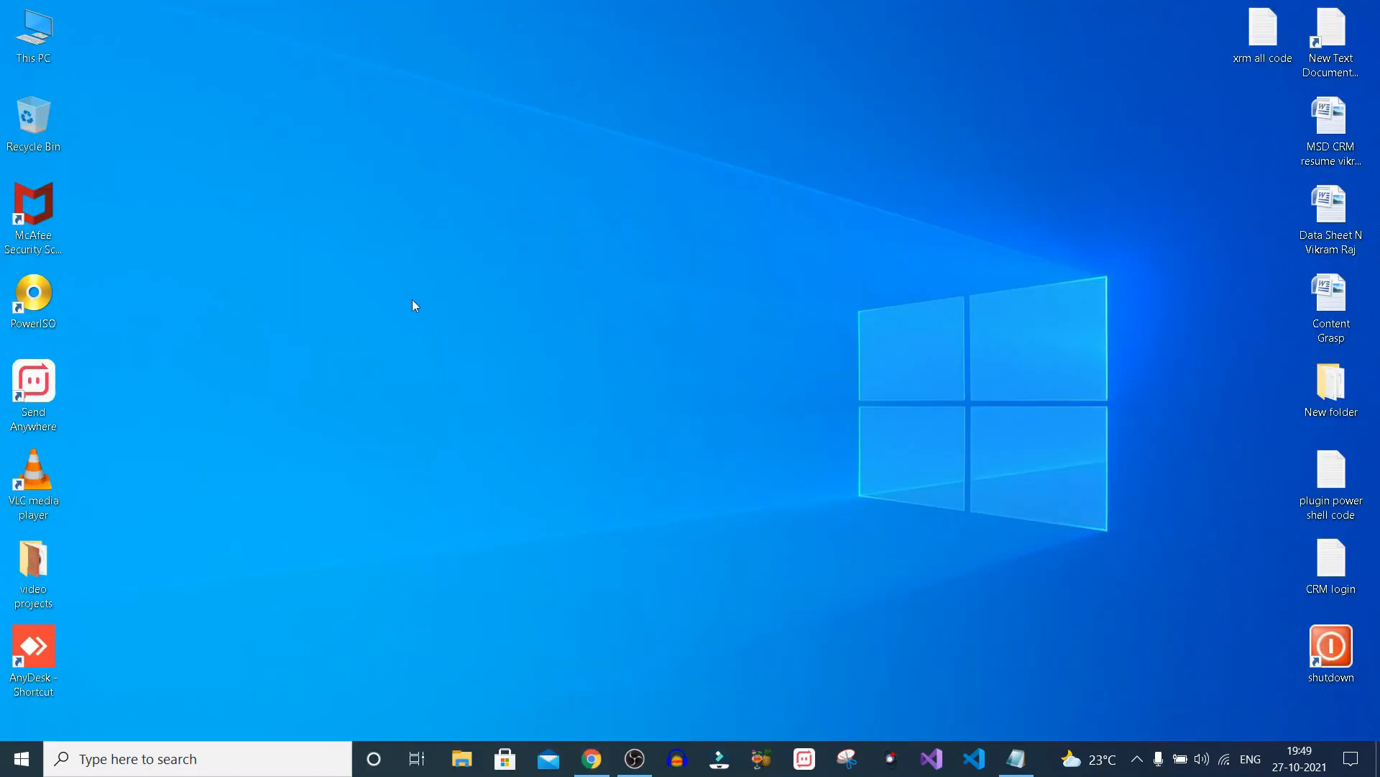